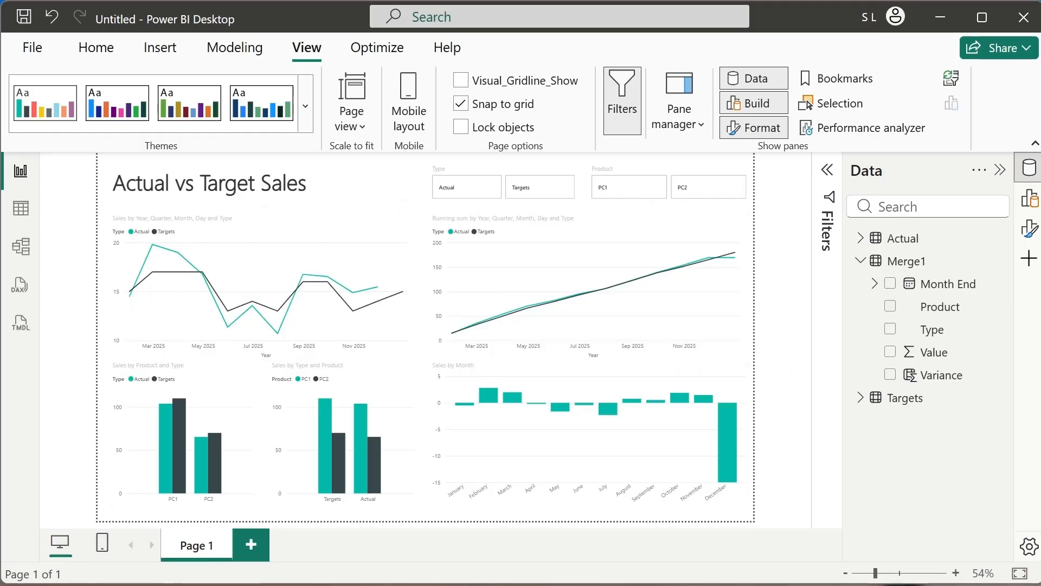
# Switch to the Excel sales workbook and compare the monthly PC1 and PC2 figures on the Targets and Actual sheets.
pyautogui.hotkey('alt', 'Tab')
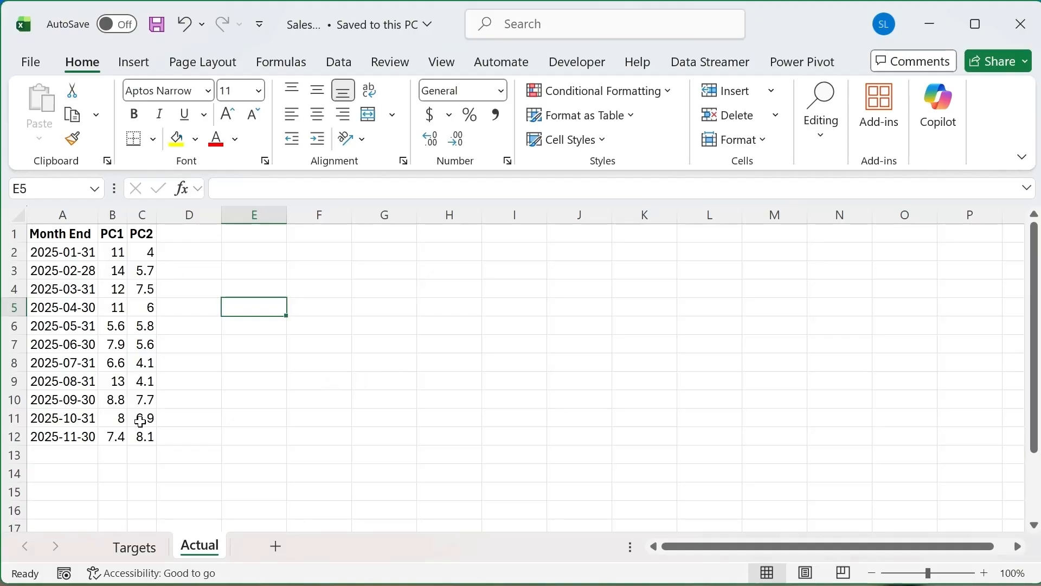
pyautogui.click(114, 549)
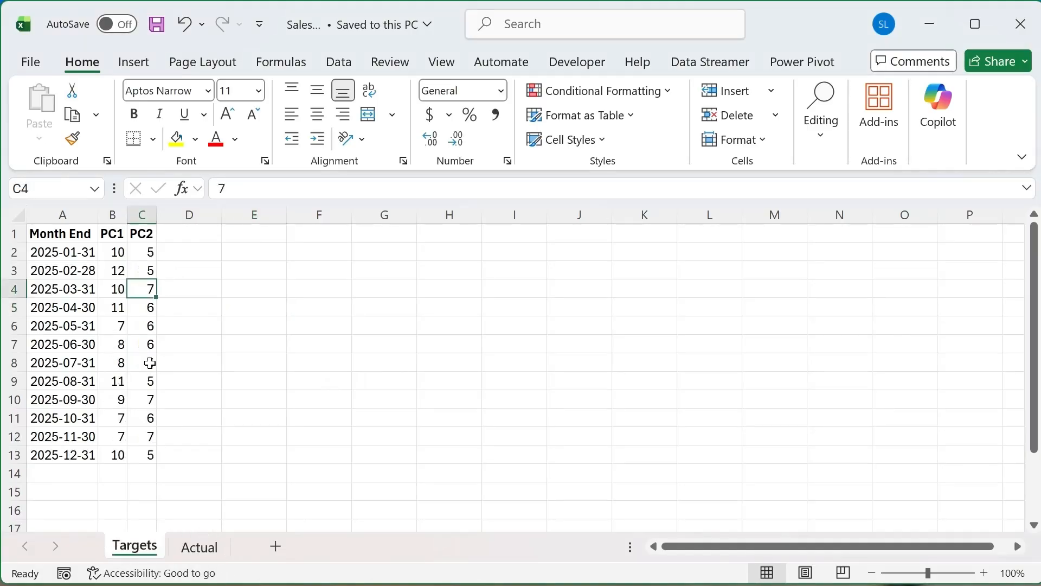
pyautogui.click(197, 552)
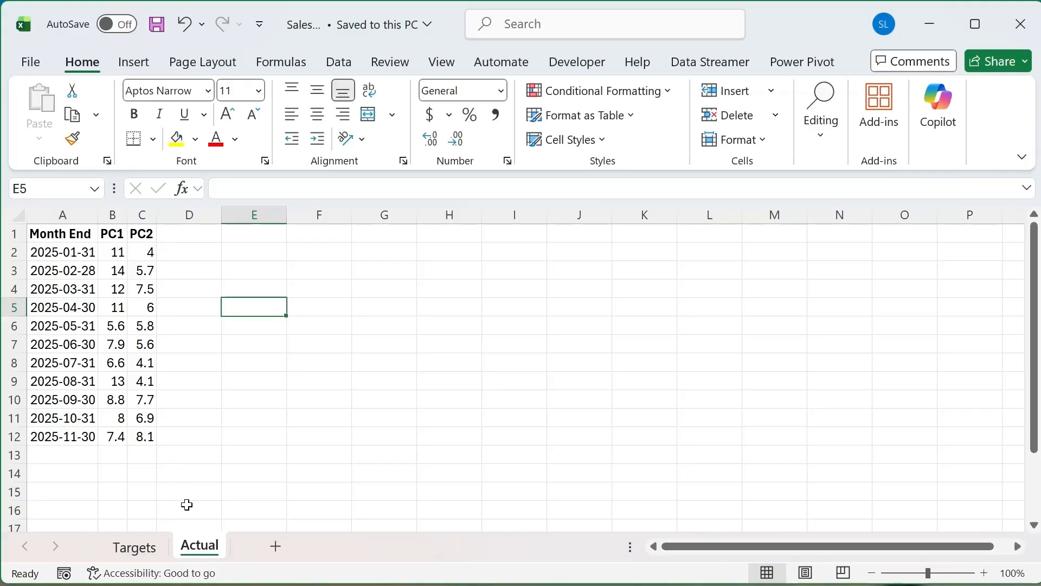
pyautogui.click(137, 551)
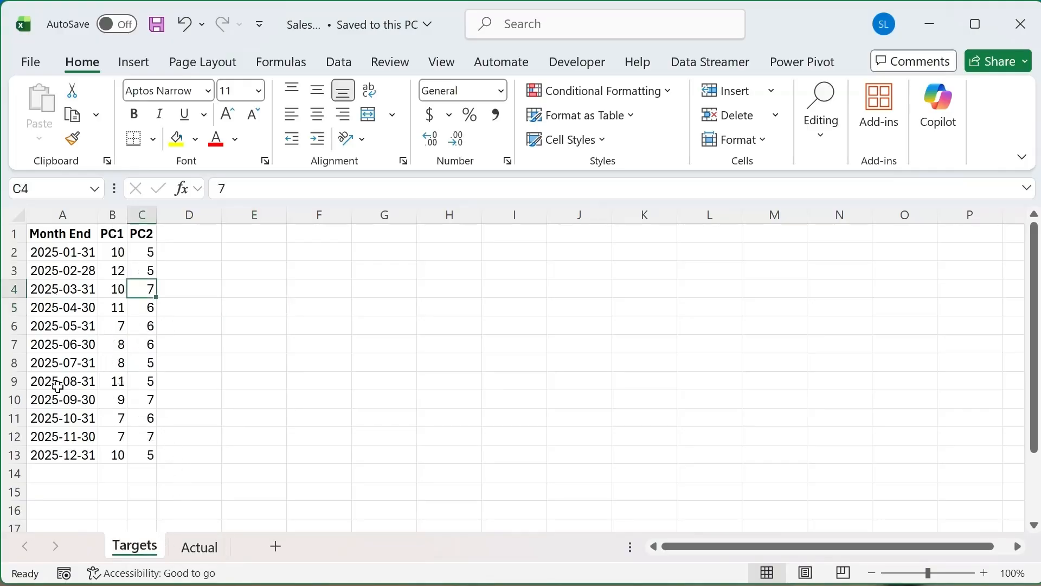
pyautogui.click(202, 550)
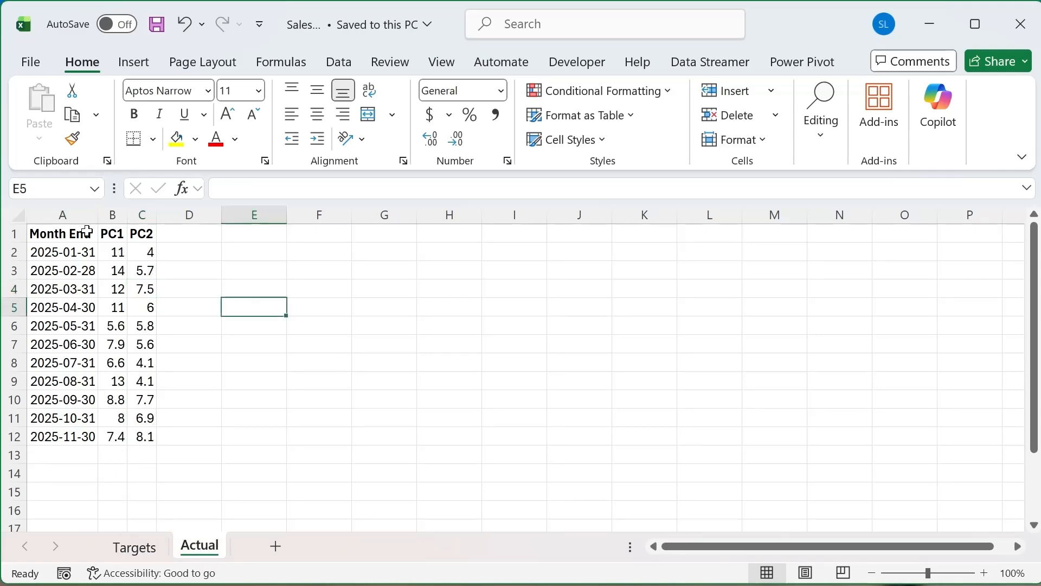
pyautogui.moveTo(82, 247); pyautogui.dragTo(80, 241)
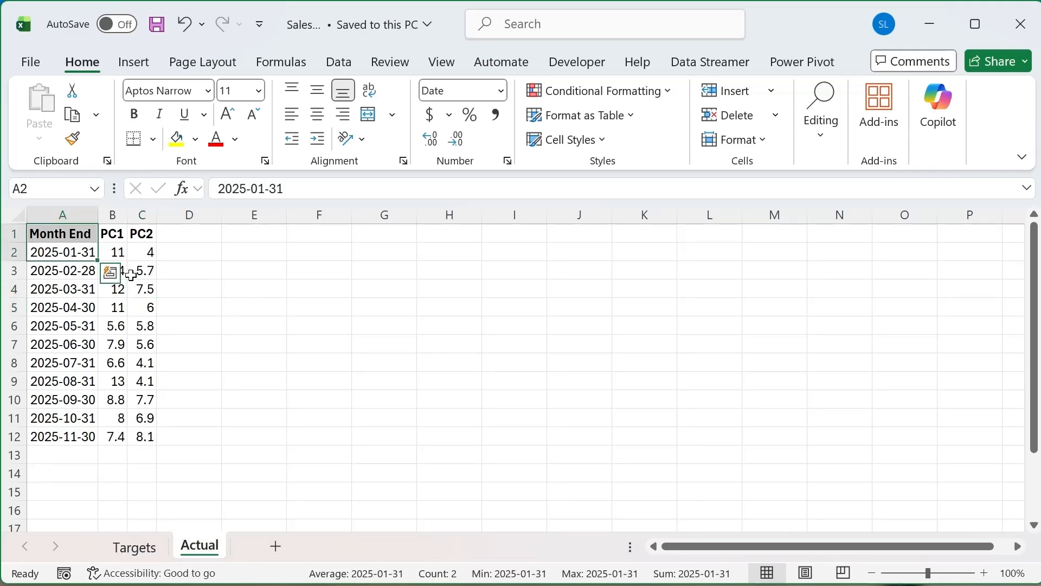
pyautogui.click(328, 432)
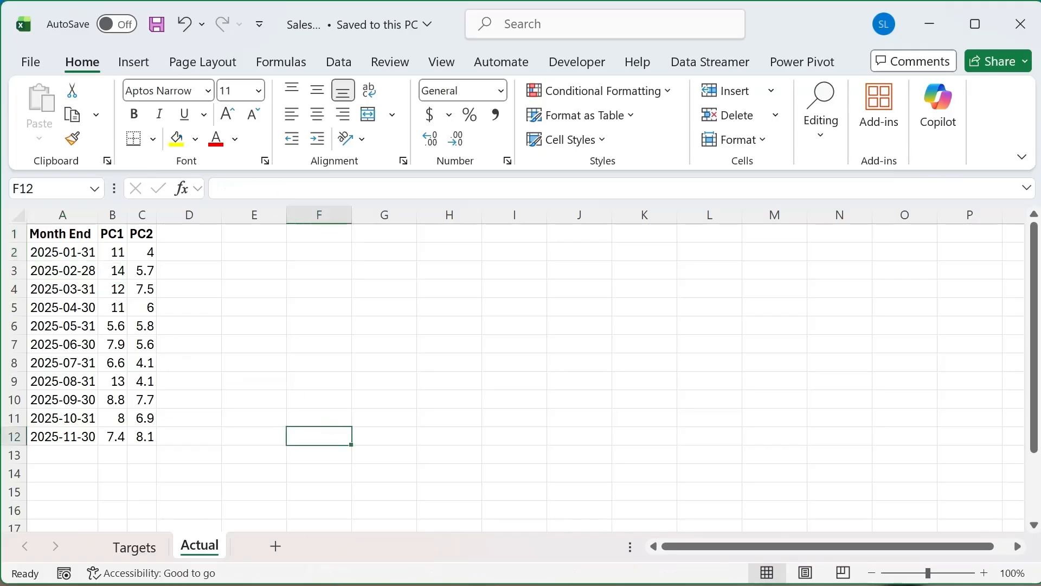
# Switch back to the Power BI report, view the December variance bar's data as a table, and return to the report.
pyautogui.hotkey('alt', 'Tab')
pyautogui.click(727, 438)
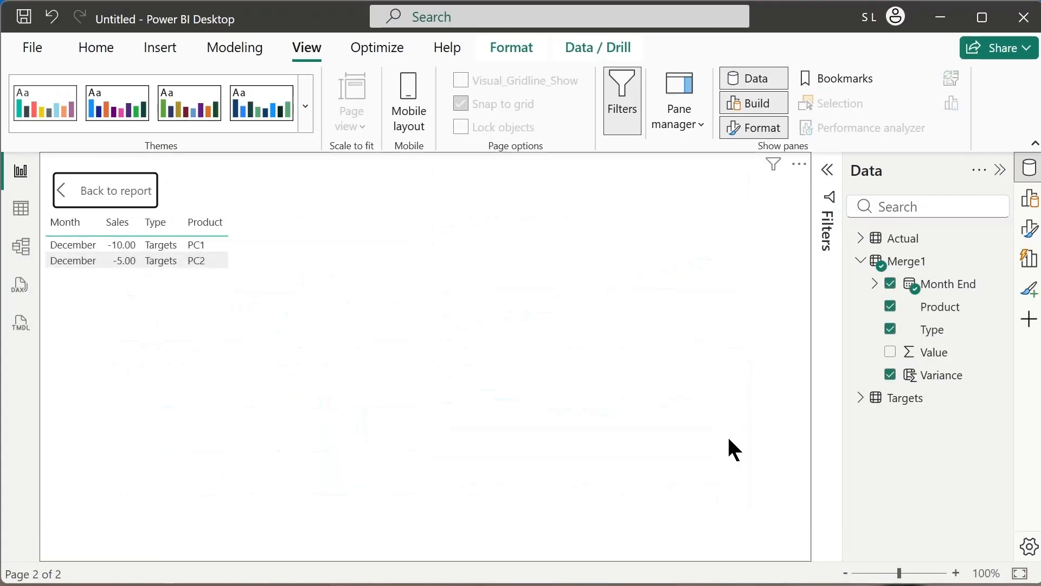
pyautogui.click(118, 195)
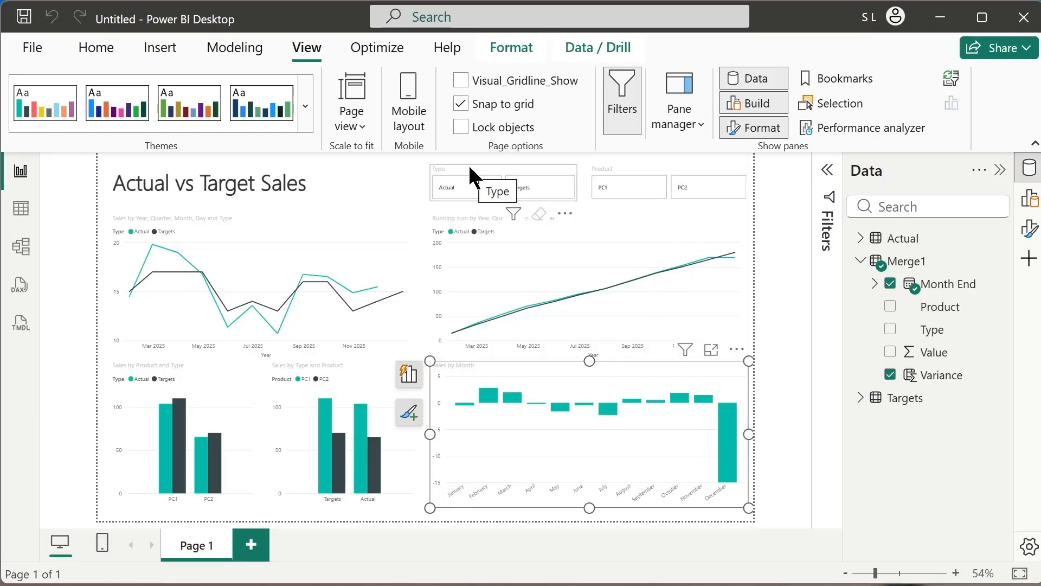
# Try out the report's slicers by filtering to product PC2 and toggling the Actual type on and off.
pyautogui.click(694, 193)
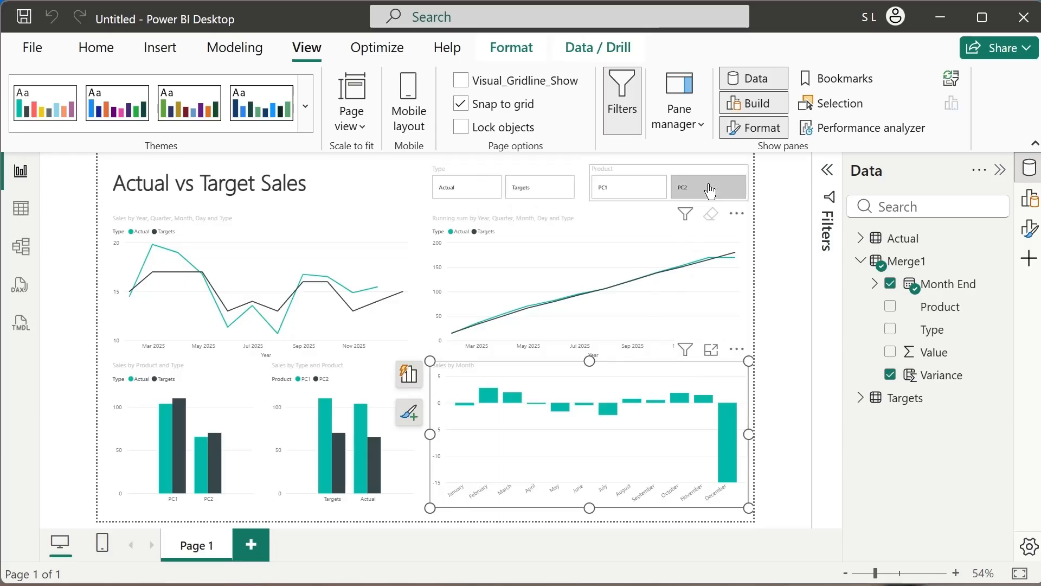
pyautogui.click(697, 195)
pyautogui.click(685, 195)
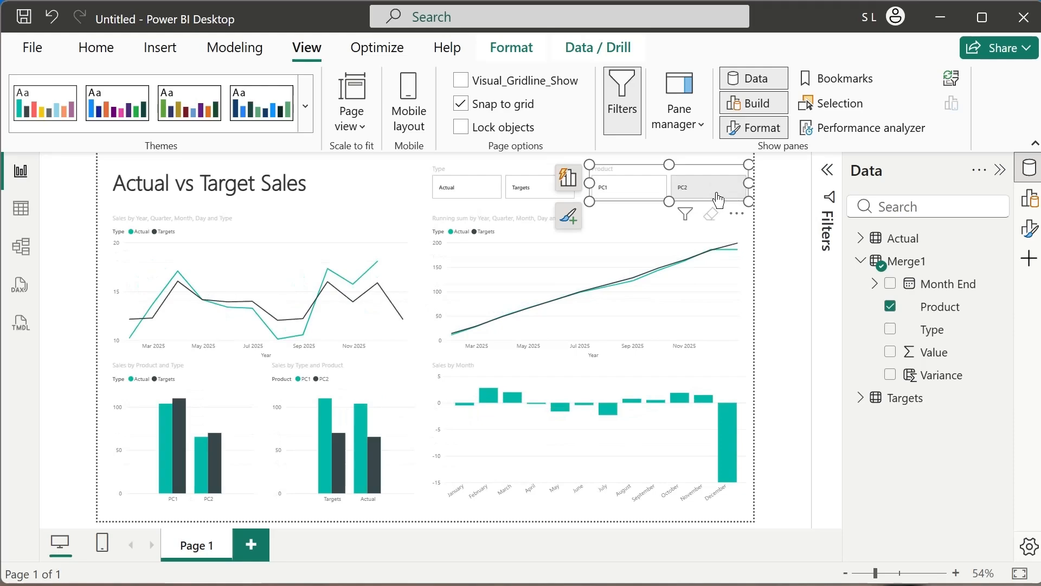
pyautogui.click(675, 195)
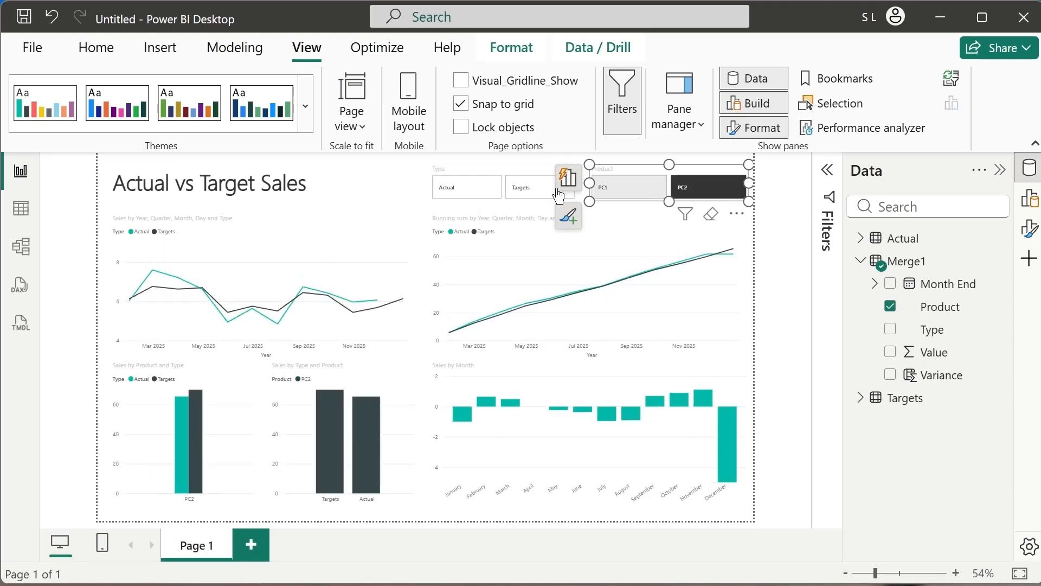
pyautogui.click(466, 192)
pyautogui.click(466, 194)
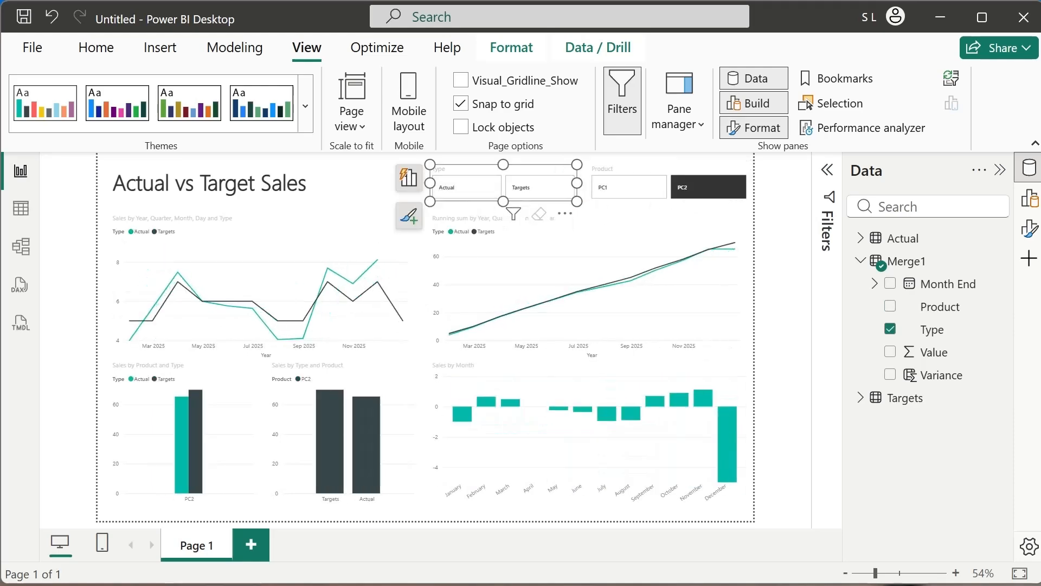
# Switch to the Excel workbook and go to the last used cell of the Actual sheet.
pyautogui.click(429, 585)
pyautogui.click(185, 308)
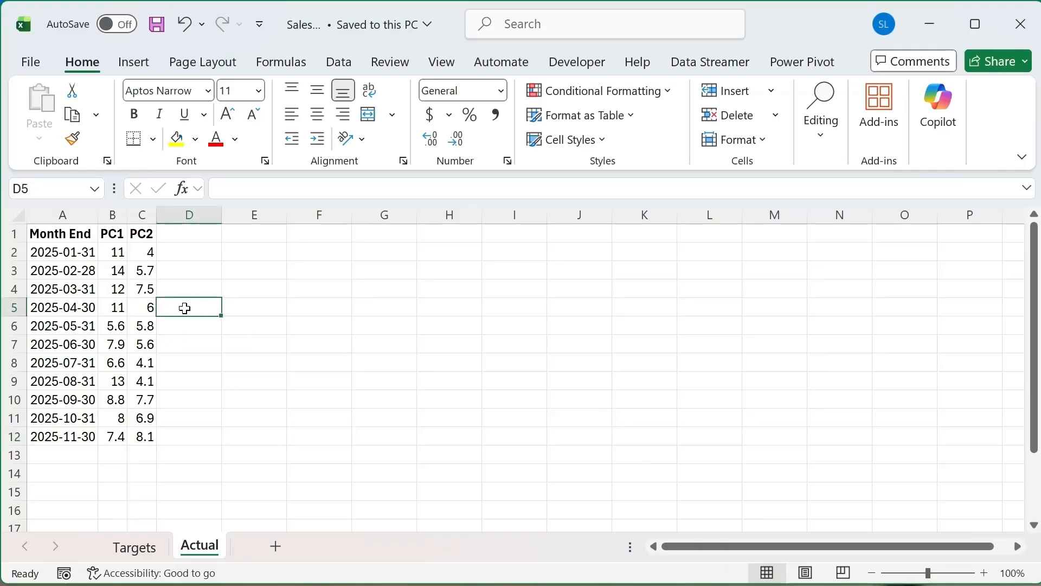
pyautogui.click(277, 286)
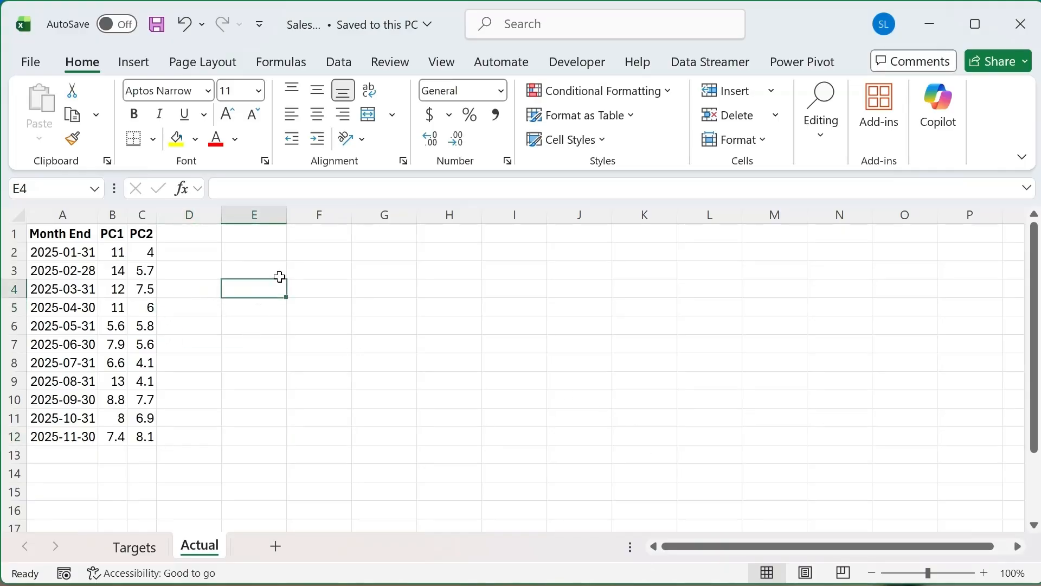
pyautogui.hotkey('ctrl', 'End')
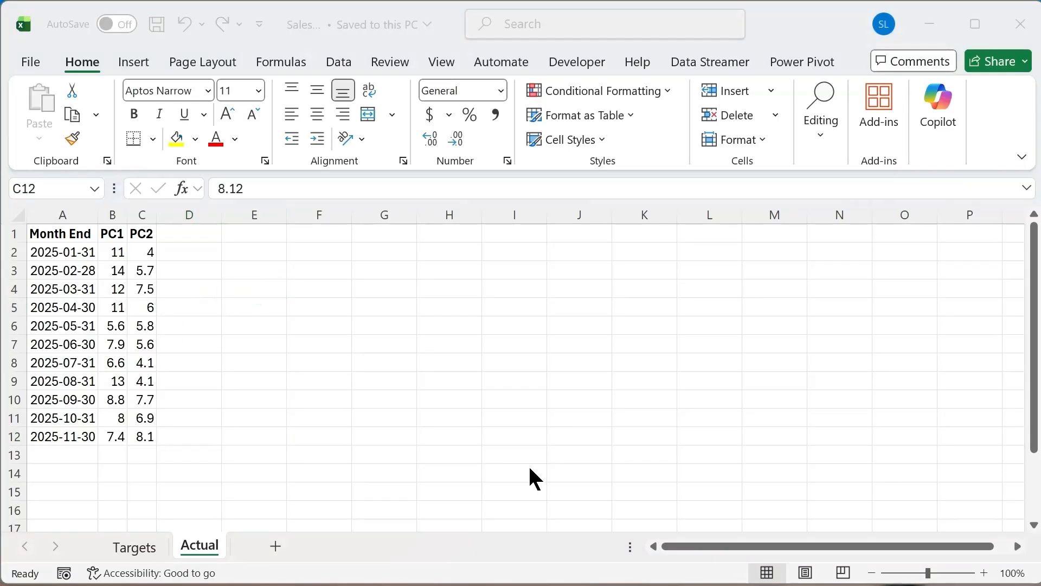
# Switch to the blank Power BI report and connect to the Excel workbook Sales.xlsx as the data source.
pyautogui.hotkey('alt', 'Tab')
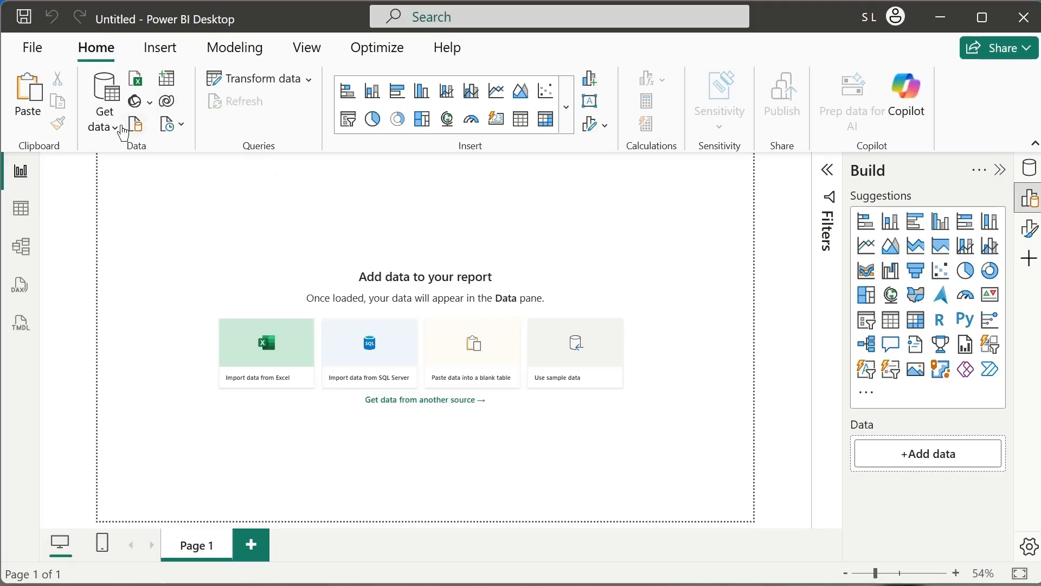
pyautogui.click(103, 118)
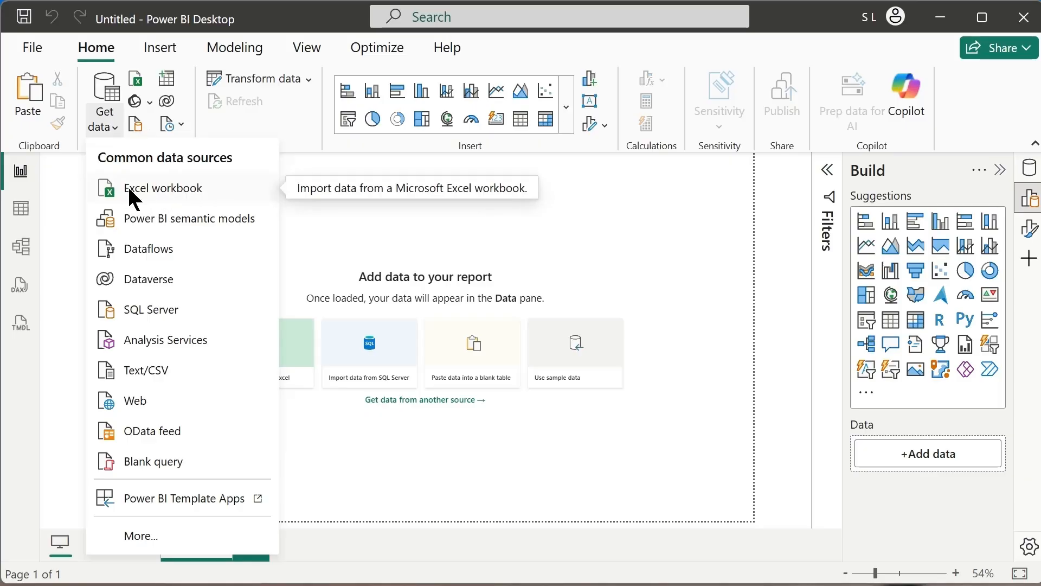
pyautogui.click(166, 192)
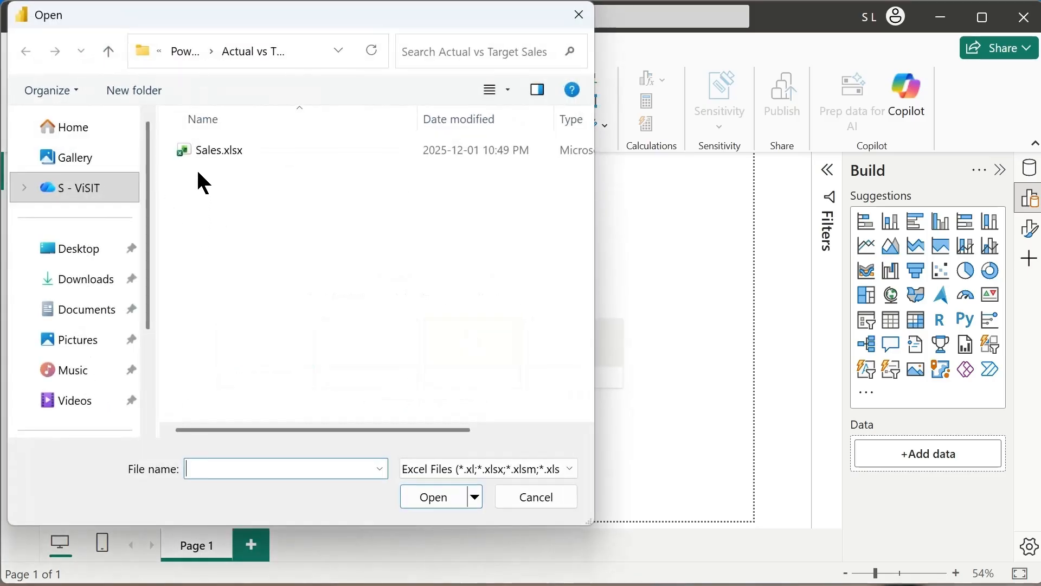
pyautogui.click(229, 150)
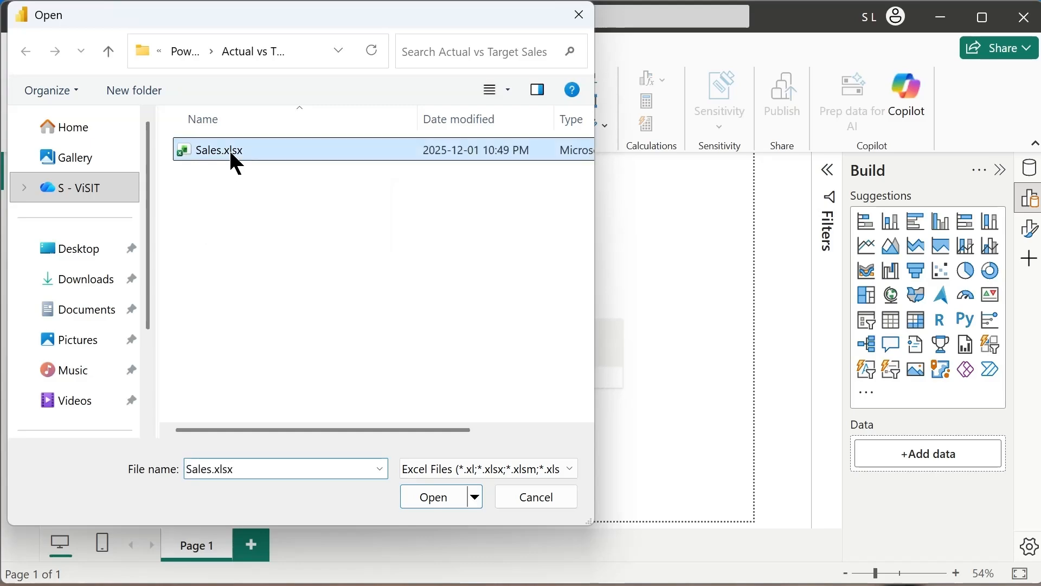
pyautogui.click(428, 498)
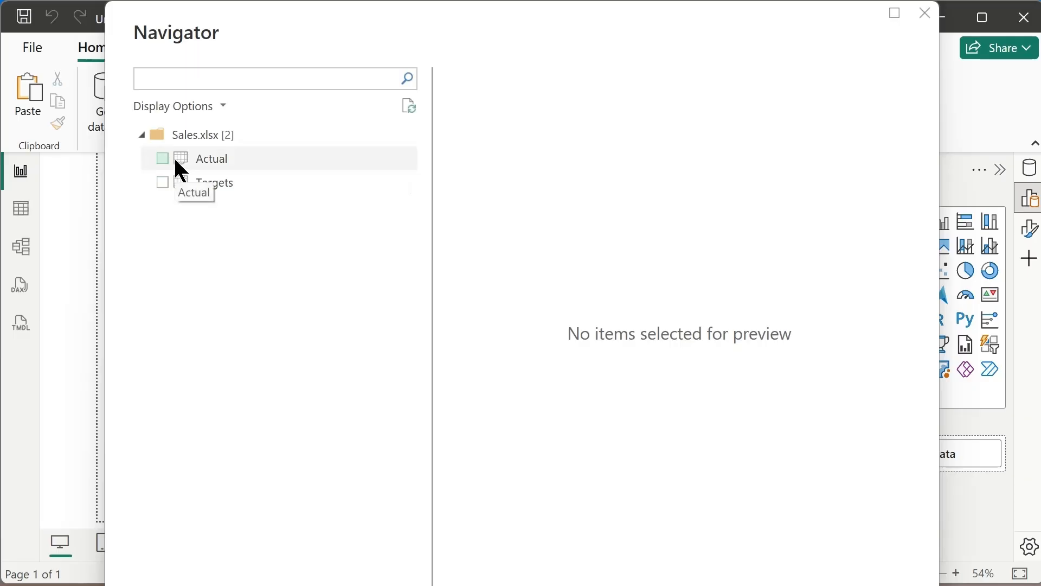
# Select the Actual and Targets sheets of Sales.xlsx and load them into the report.
pyautogui.click(161, 158)
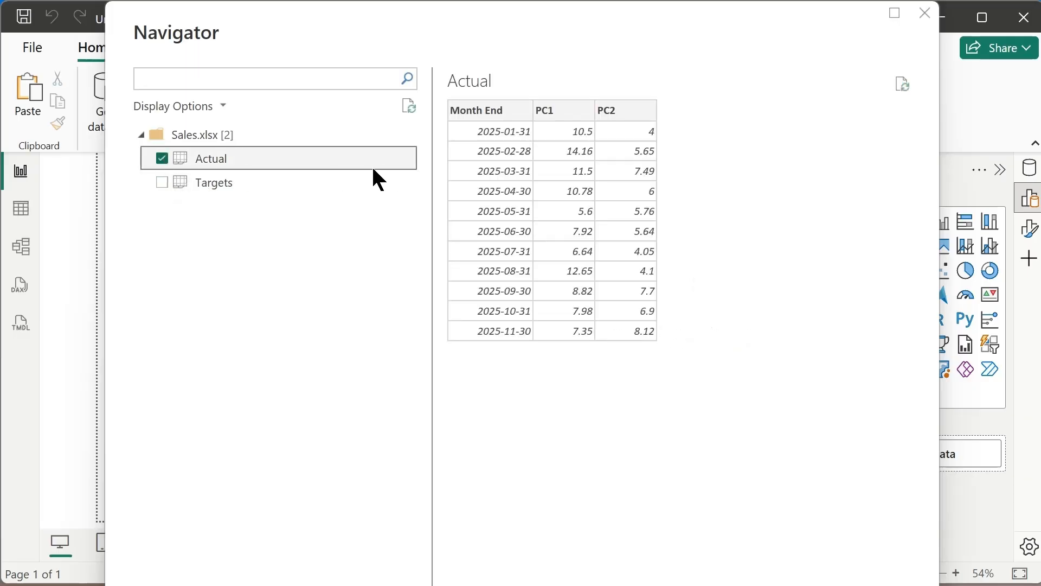
pyautogui.click(162, 182)
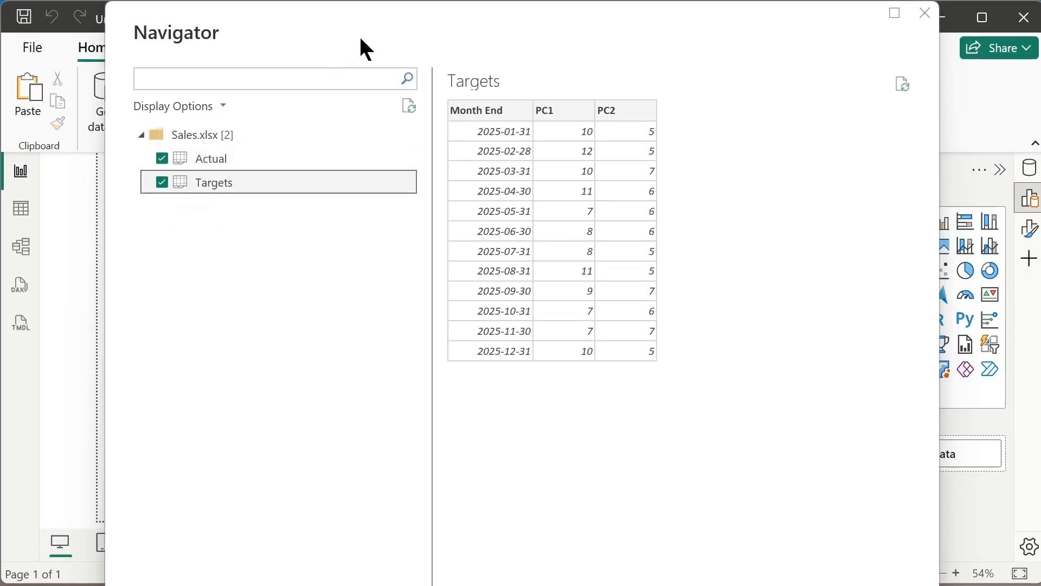
pyautogui.moveTo(361, 47)
pyautogui.mouseDown()
pyautogui.moveTo(344, 11)
pyautogui.moveTo(355, 49)
pyautogui.mouseUp()
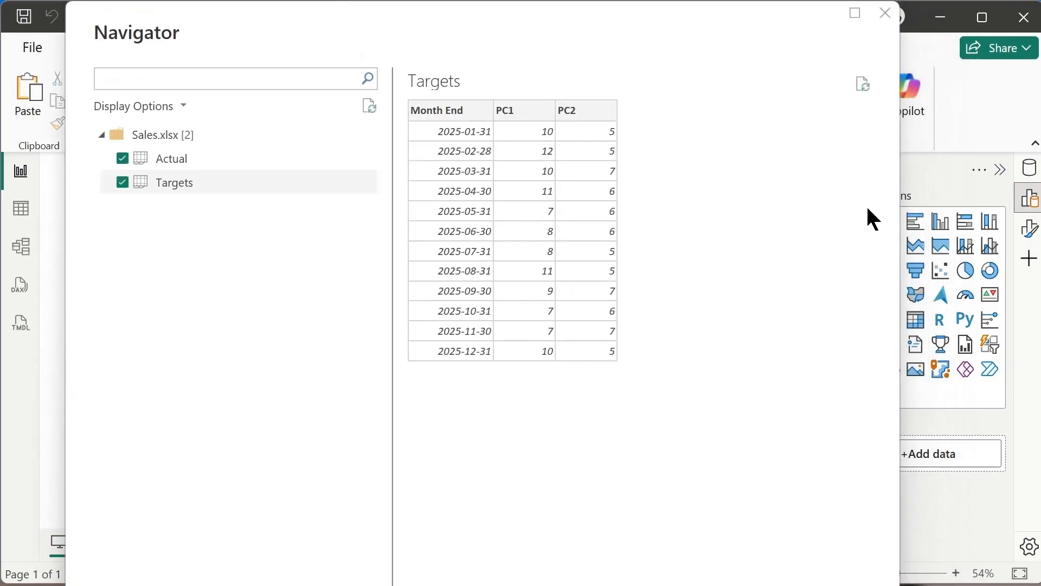
pyautogui.moveTo(898, 287); pyautogui.dragTo(896, 288)
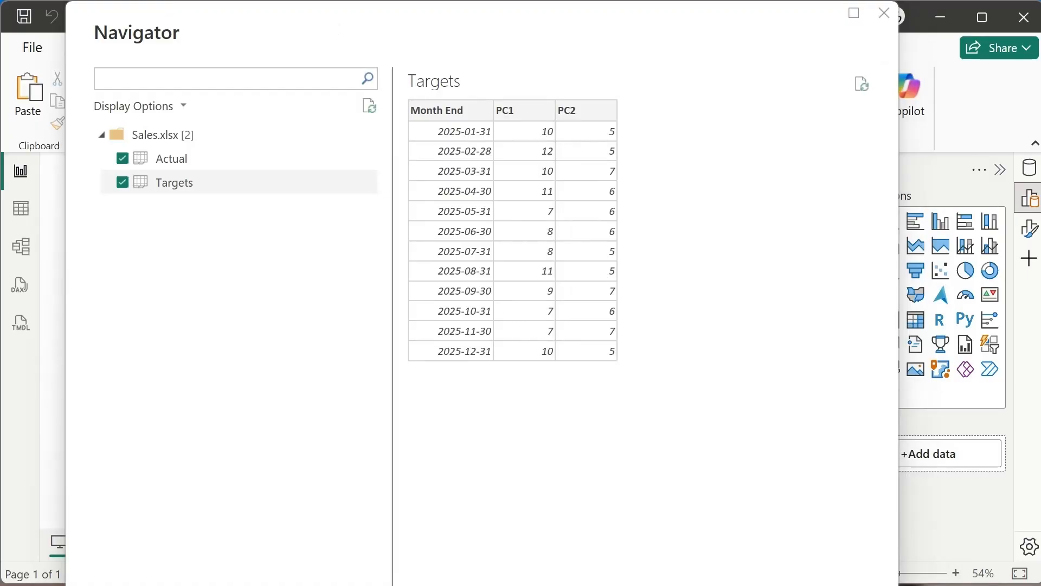
pyautogui.moveTo(897, 583); pyautogui.dragTo(803, 477)
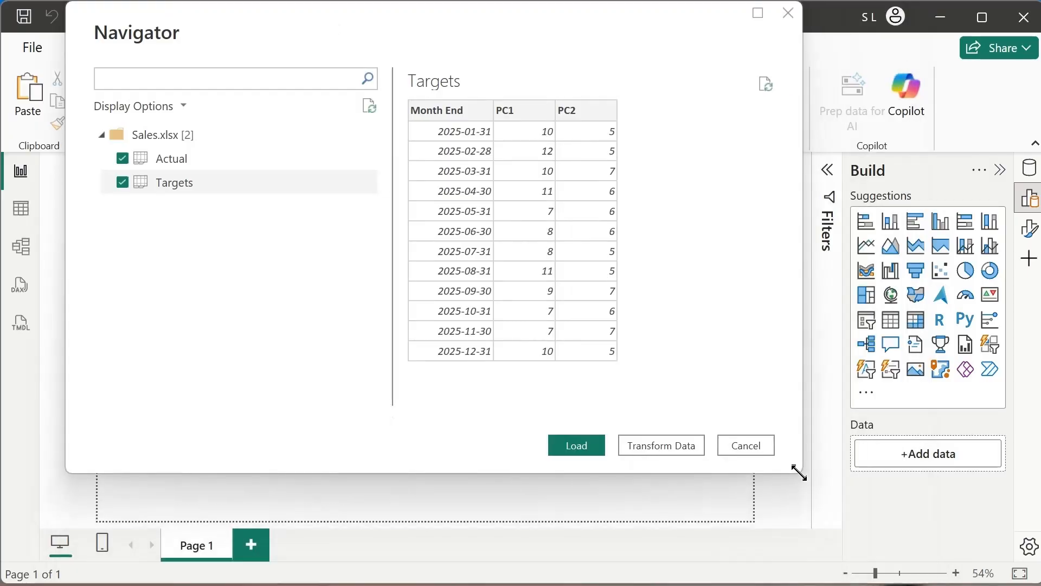
pyautogui.click(575, 453)
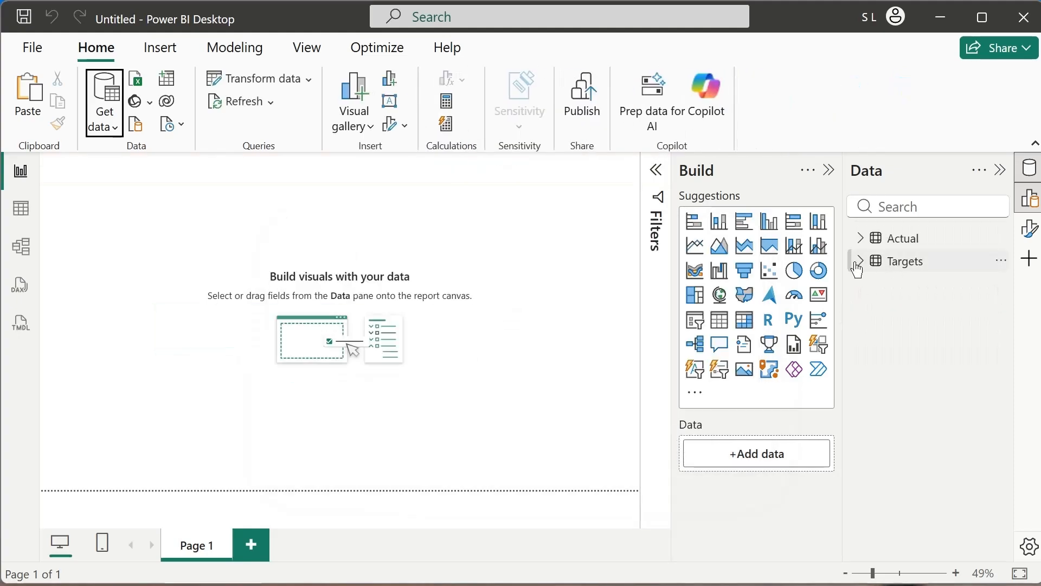
# Expand the fields of the Targets and Actual tables, open the Actual query for editing, and fit the Power Query Editor window to the screen.
pyautogui.click(861, 261)
pyautogui.click(861, 238)
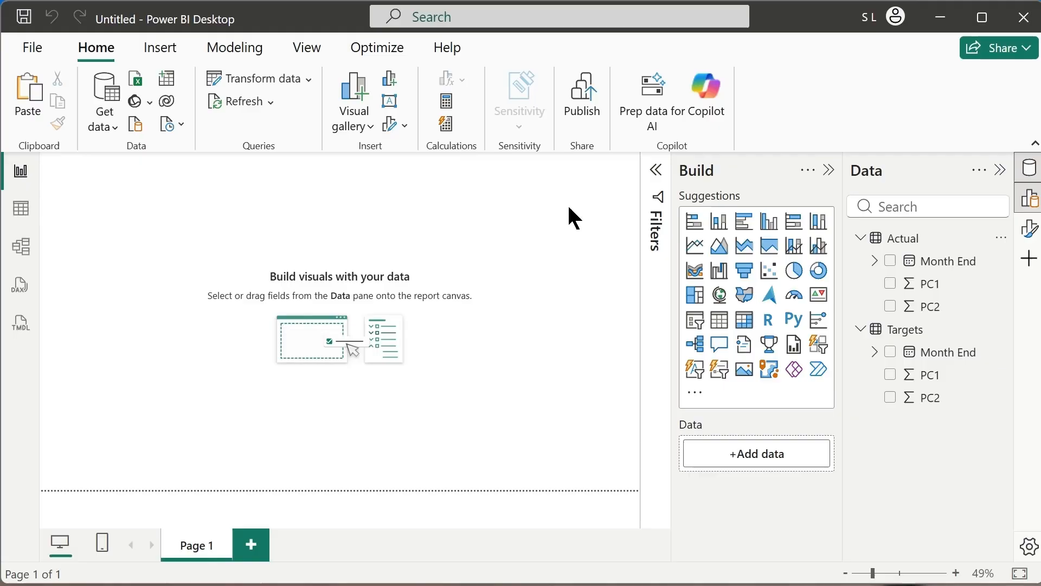
pyautogui.click(1001, 240)
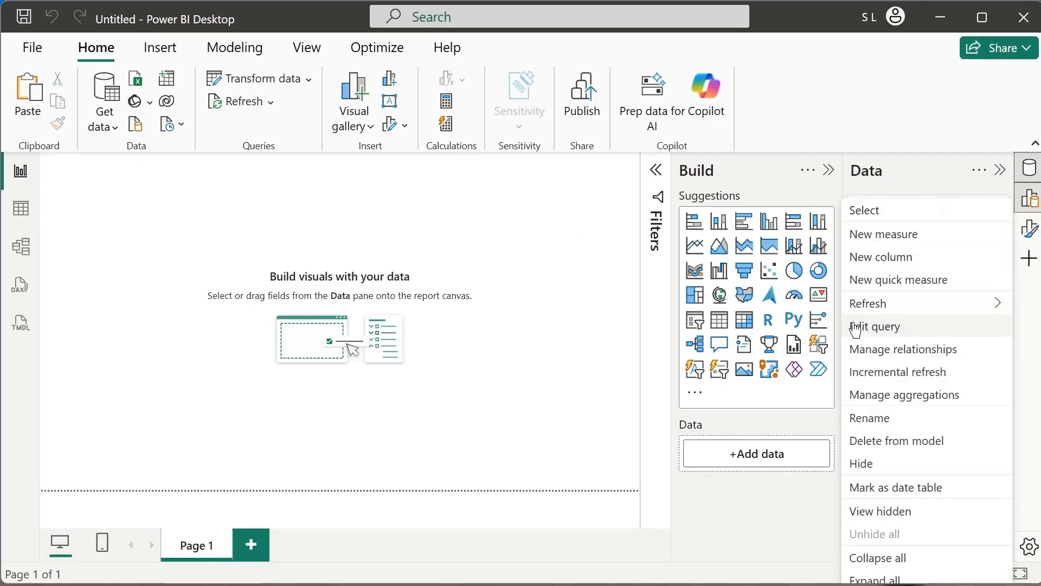
pyautogui.click(894, 332)
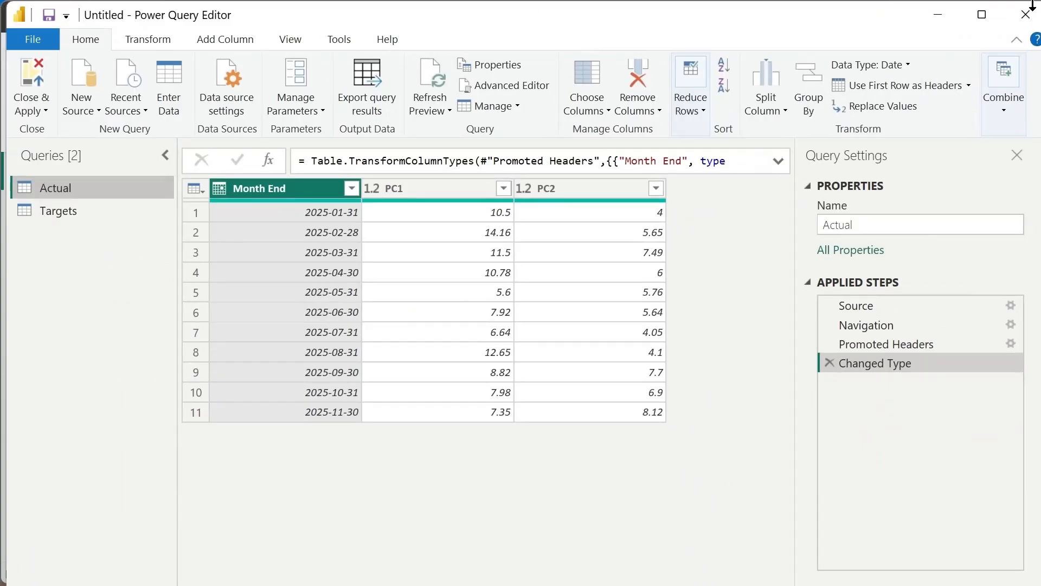
pyautogui.moveTo(750, 14)
pyautogui.mouseDown()
pyautogui.moveTo(732, 9)
pyautogui.moveTo(750, 21)
pyautogui.mouseUp()
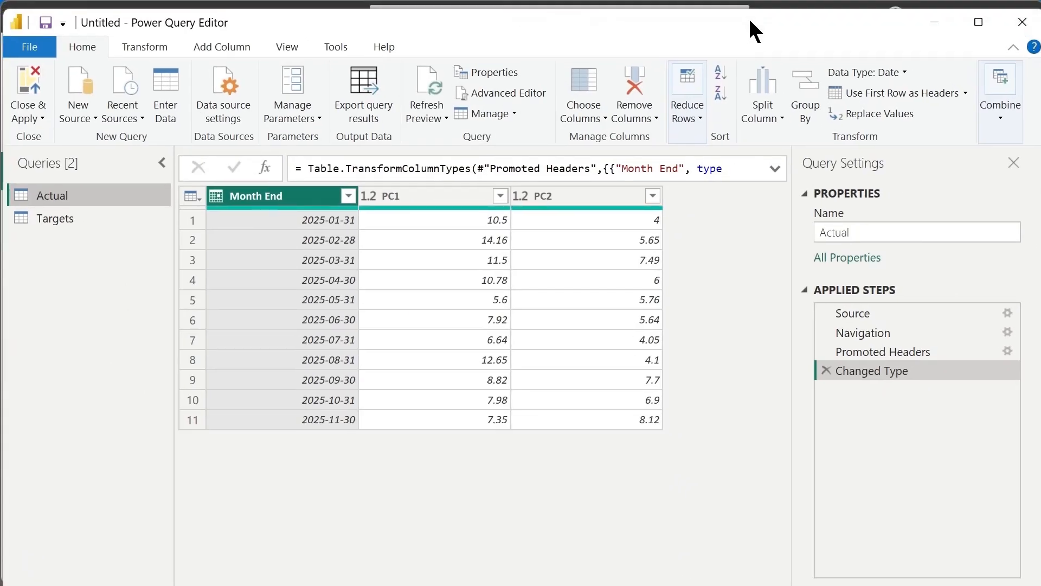
pyautogui.press('super+Left')
pyautogui.press('super+Right')
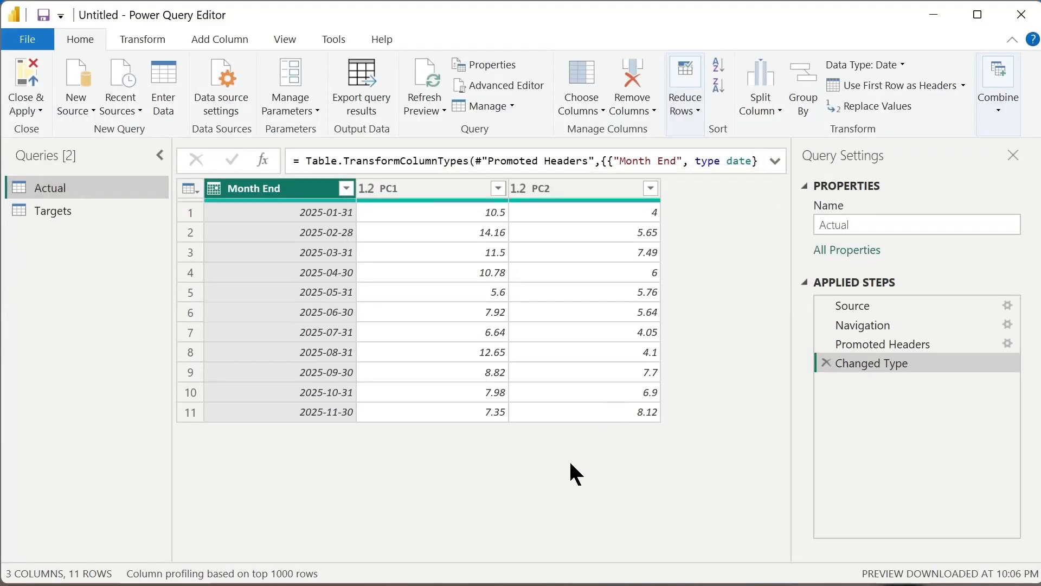
# Compare the Targets and Actual queries by viewing each in turn, ending with both queries selected.
pyautogui.click(60, 212)
pyautogui.click(71, 193)
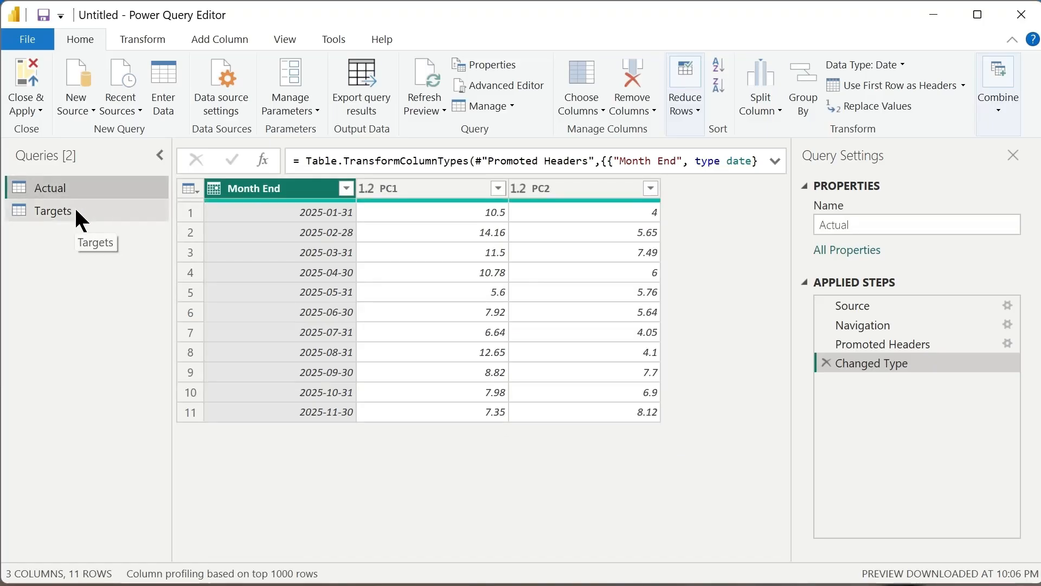
pyautogui.click(74, 209)
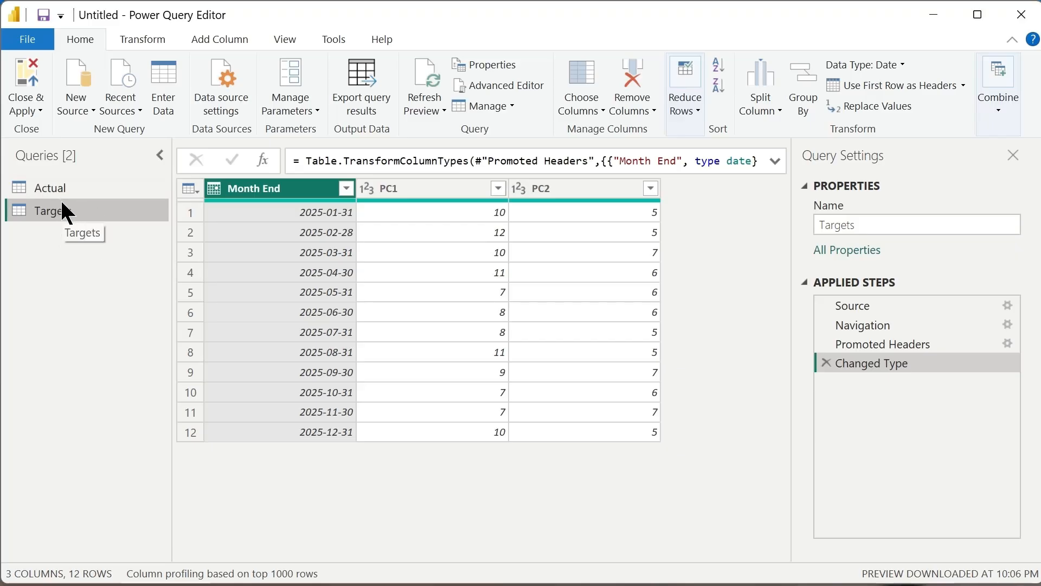
pyautogui.click(65, 188)
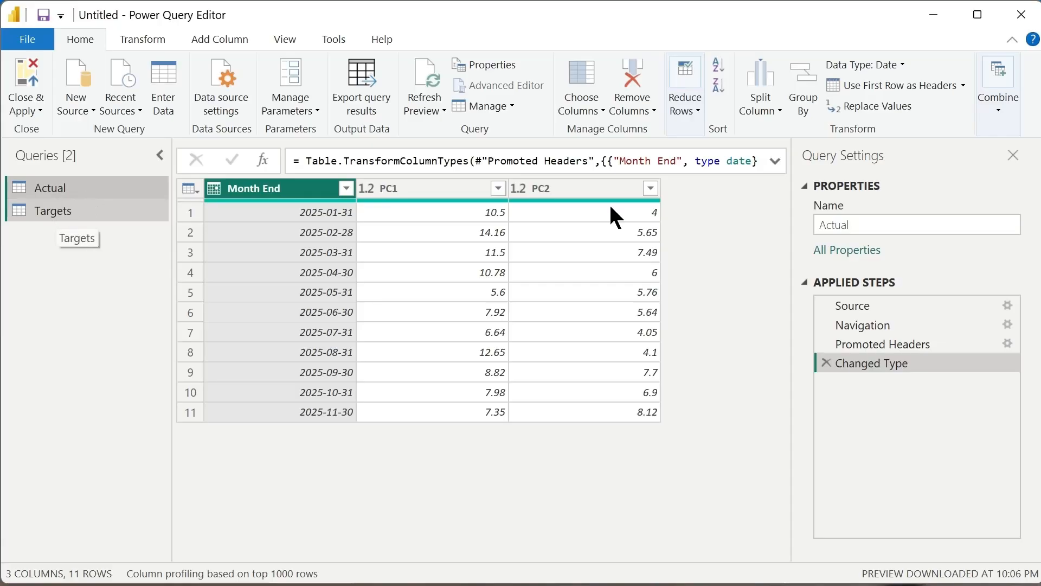
# Start merging queries as a new query, with Targets as the first table and Actual as the second.
pyautogui.click(1001, 111)
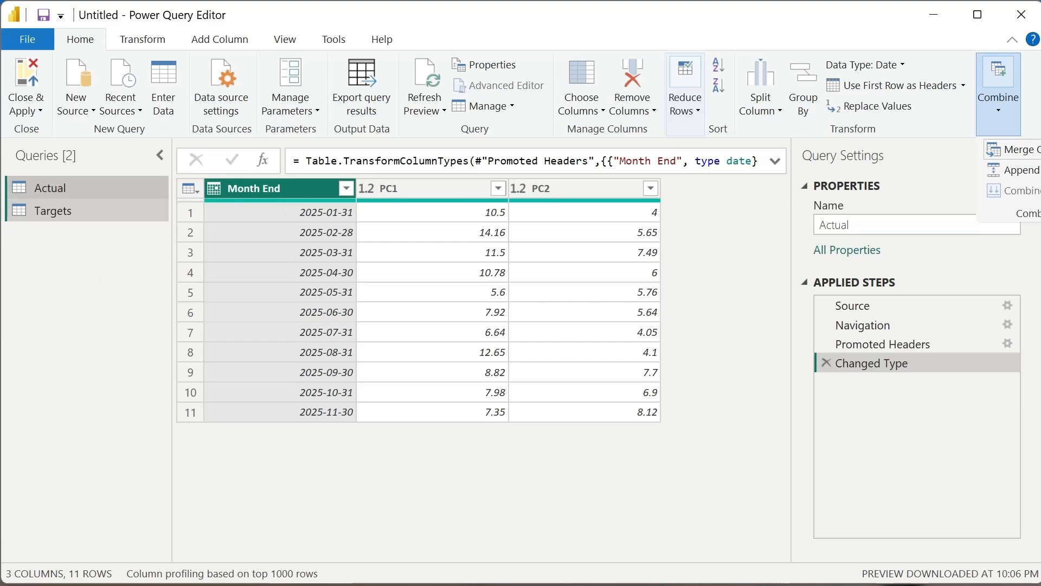
pyautogui.click(1039, 149)
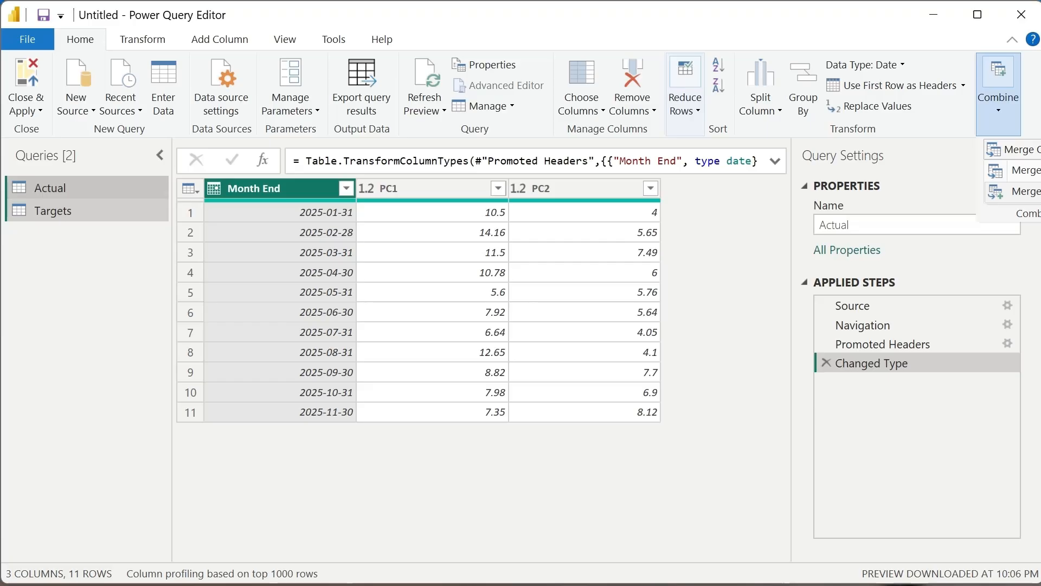
pyautogui.click(1030, 192)
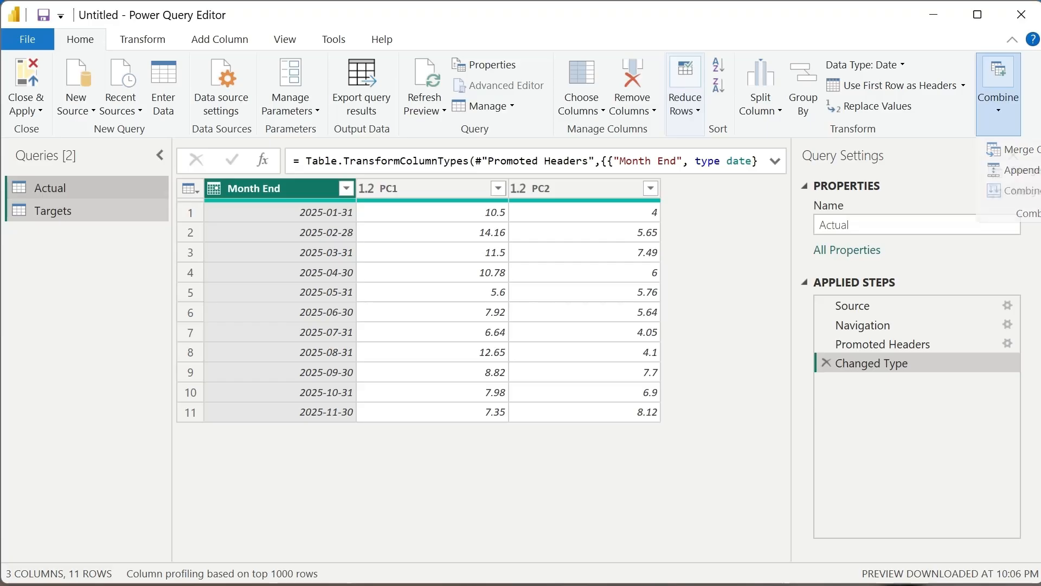
pyautogui.moveTo(745, 126); pyautogui.dragTo(548, 25)
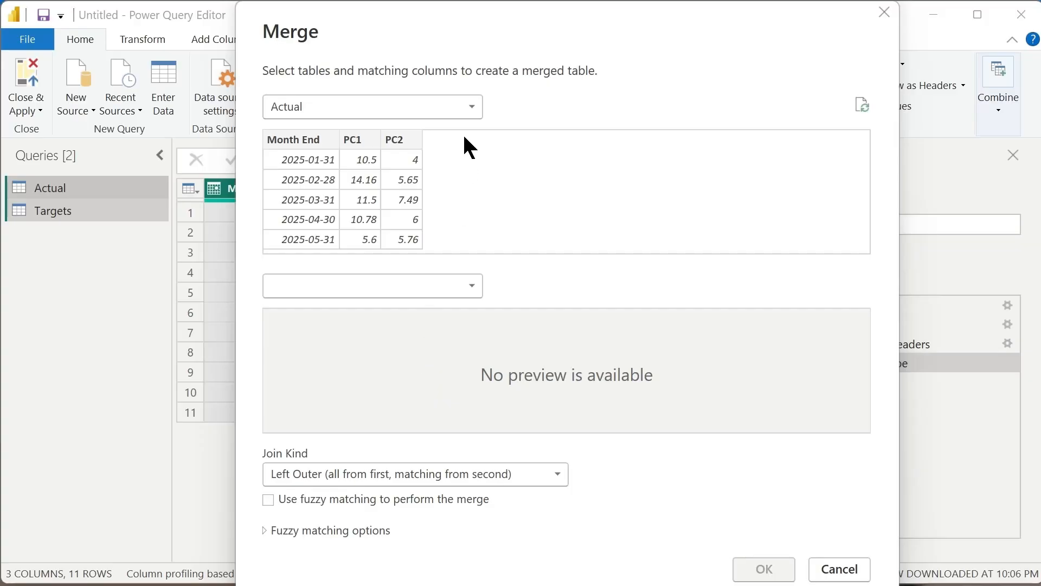
pyautogui.click(476, 112)
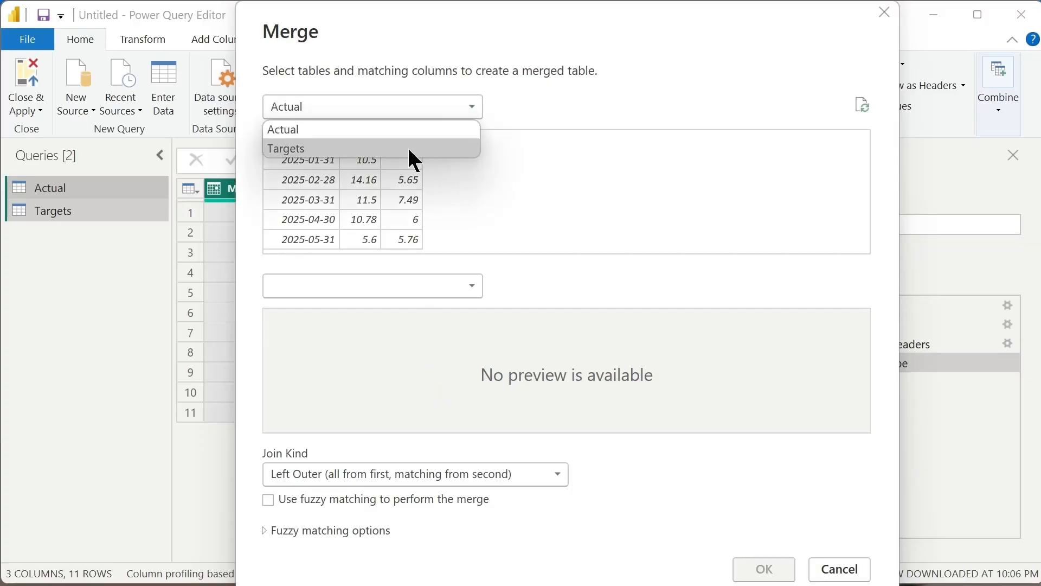
pyautogui.click(409, 150)
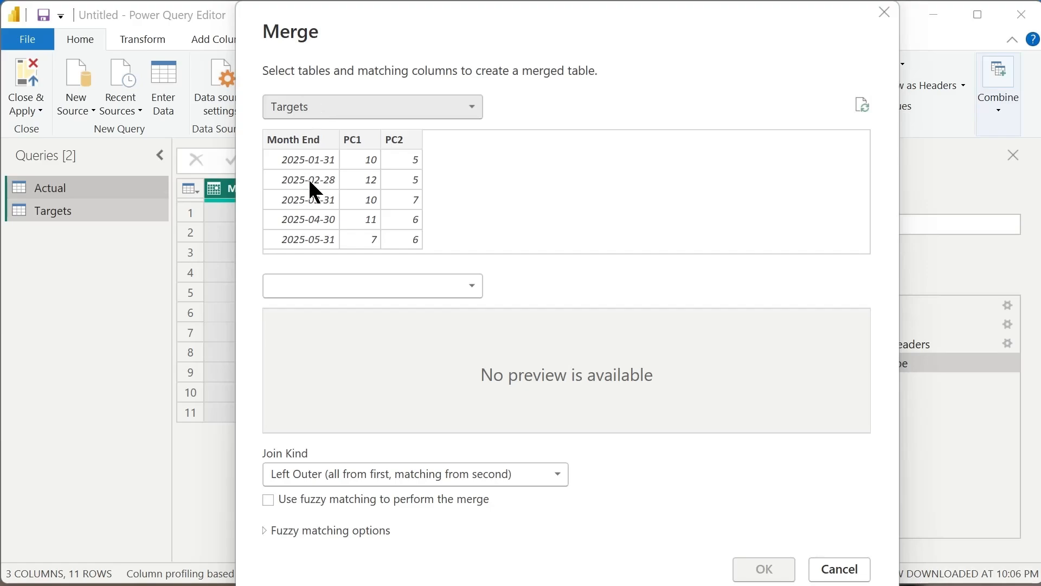
pyautogui.click(421, 286)
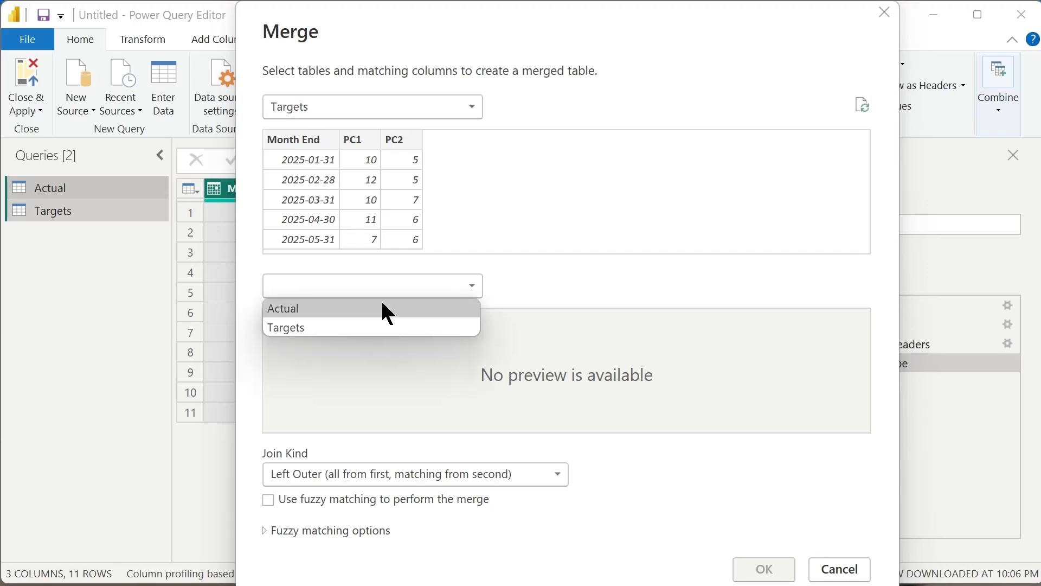
pyautogui.click(326, 309)
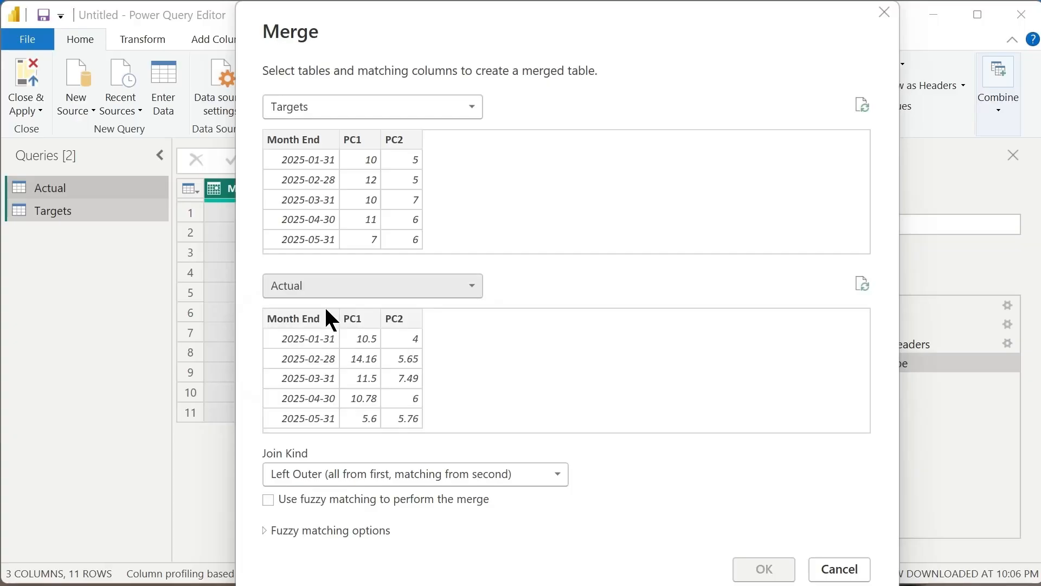
# Match the two tables on their Month End columns and create the merged query with a Full Outer join.
pyautogui.click(303, 140)
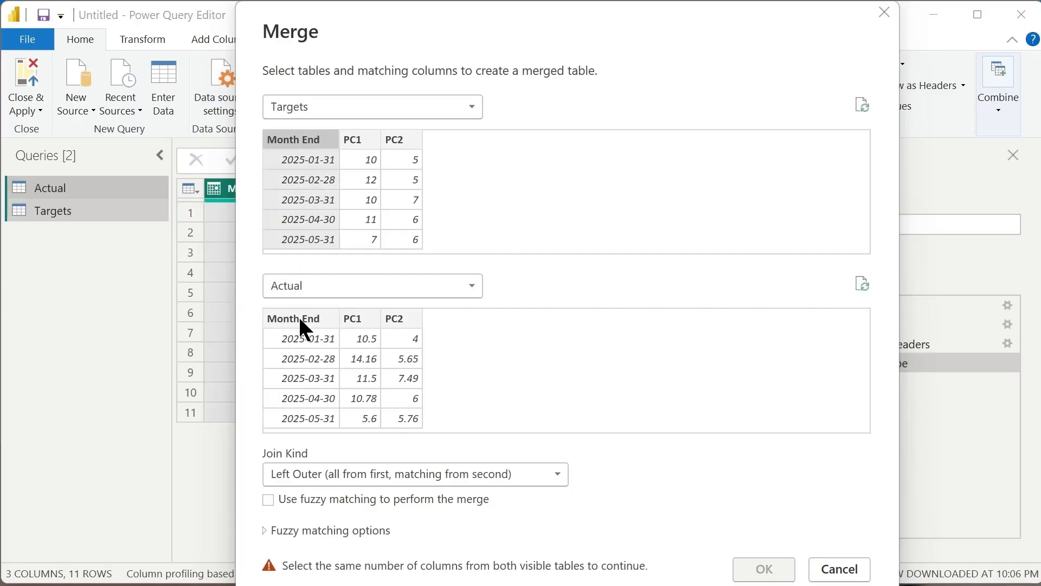
pyautogui.click(302, 320)
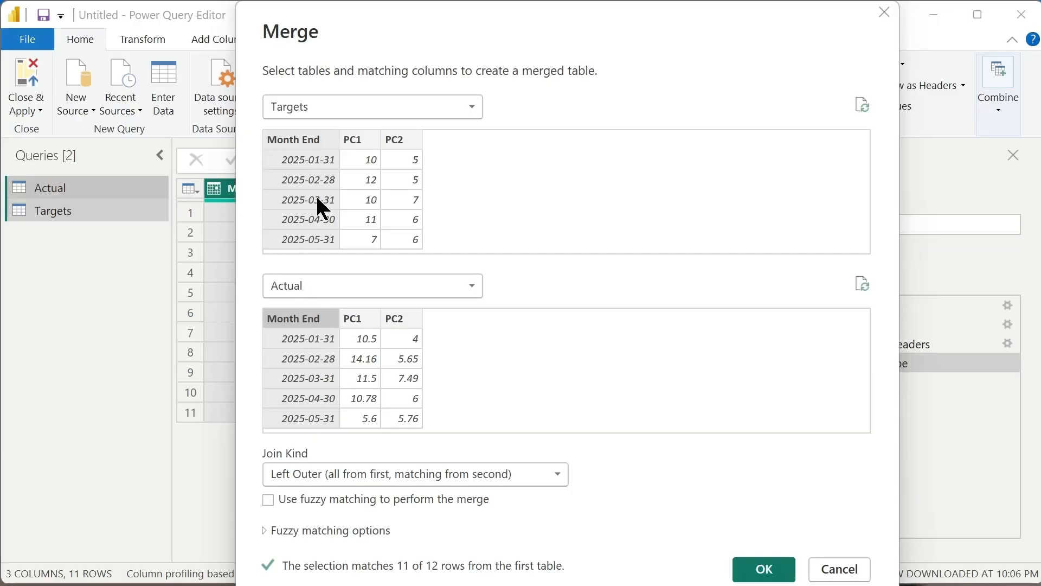
pyautogui.click(449, 474)
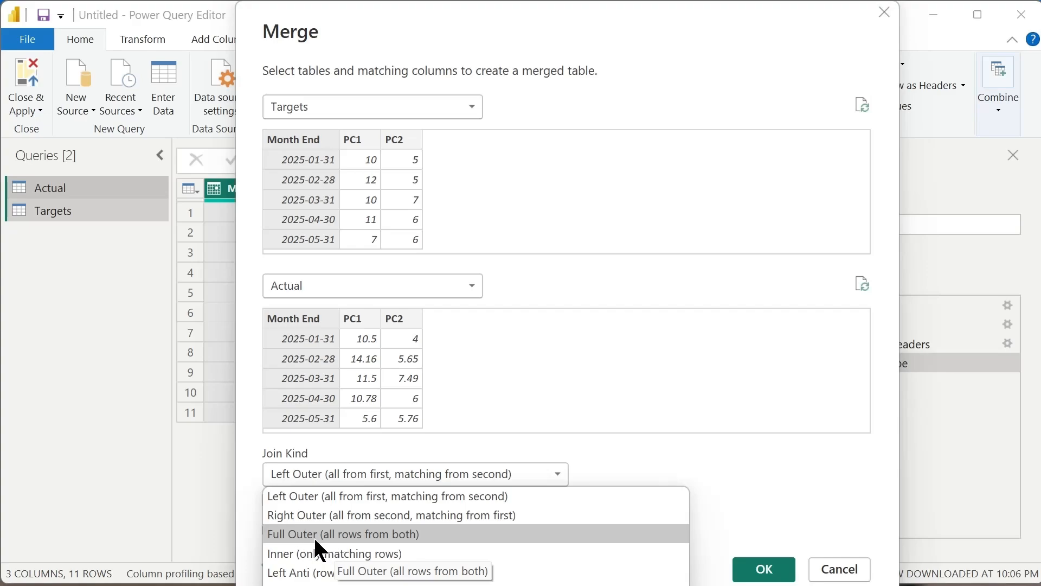
pyautogui.click(386, 534)
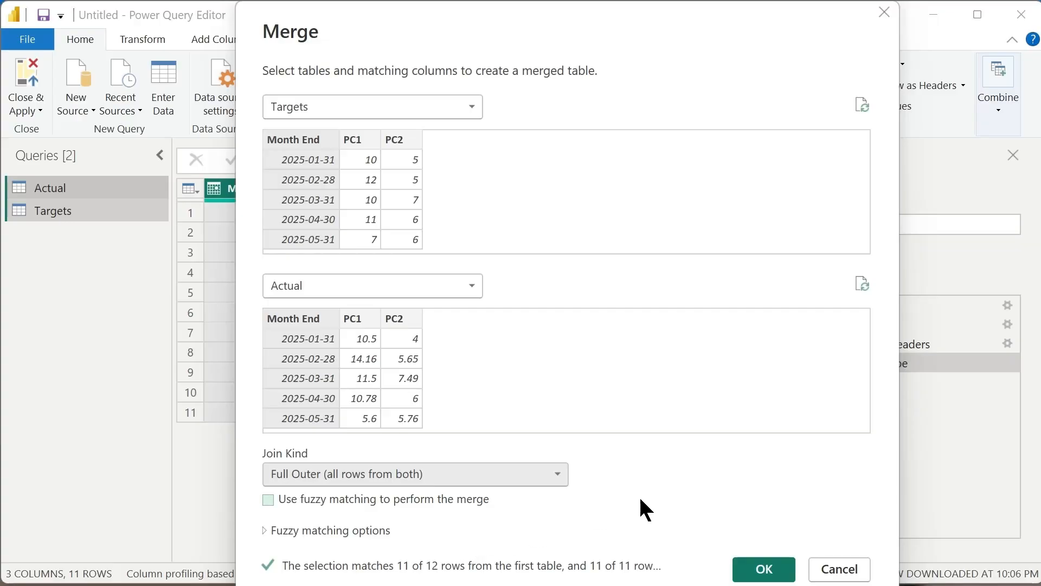
pyautogui.click(764, 568)
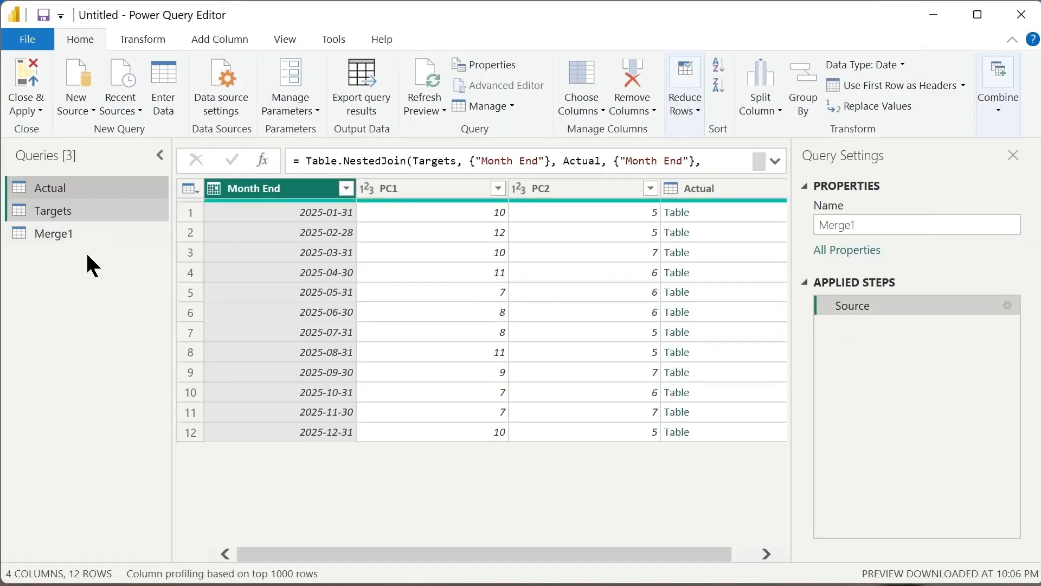
# In the merged query, expand the Actual column to PC1 and PC2 only, excluding Month End and keeping the original column name as prefix.
pyautogui.click(40, 233)
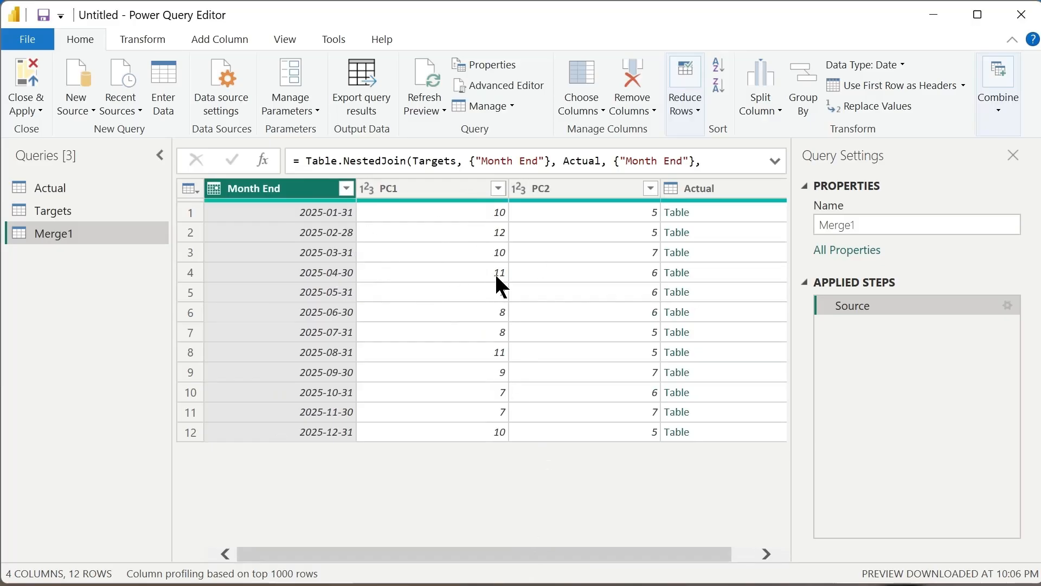
pyautogui.moveTo(581, 560); pyautogui.dragTo(605, 560)
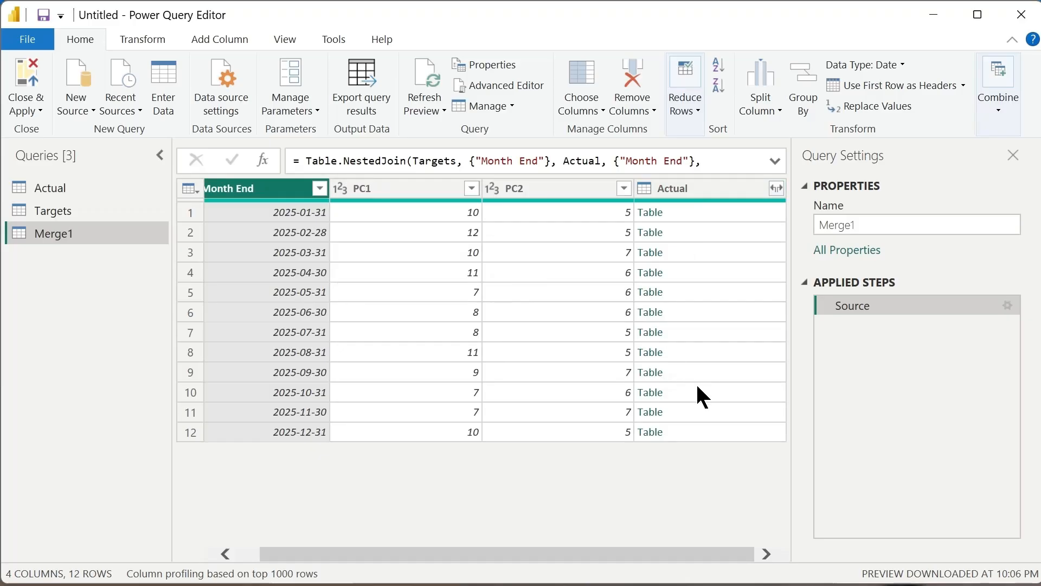
pyautogui.click(775, 189)
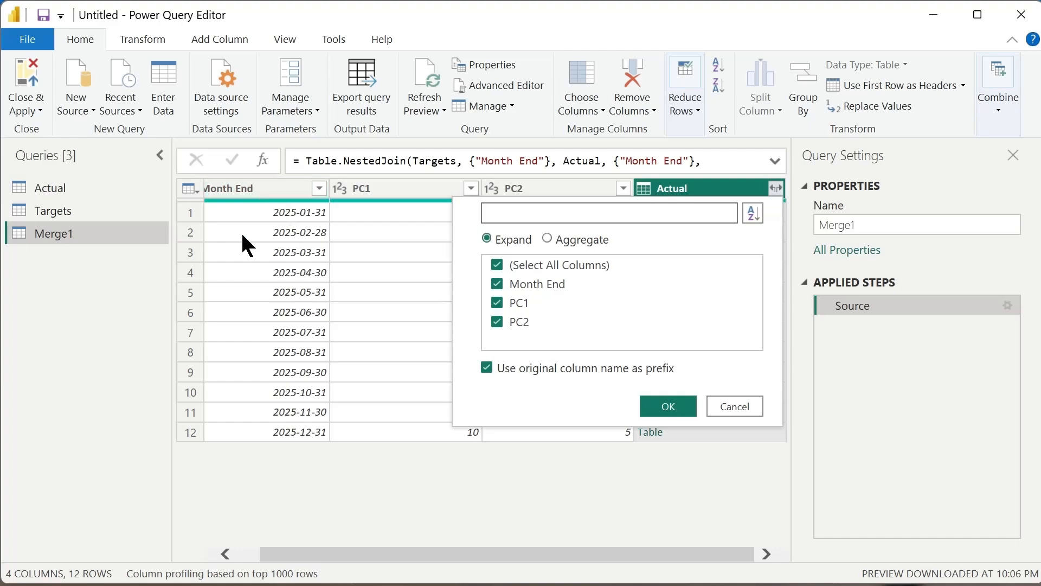
pyautogui.click(498, 284)
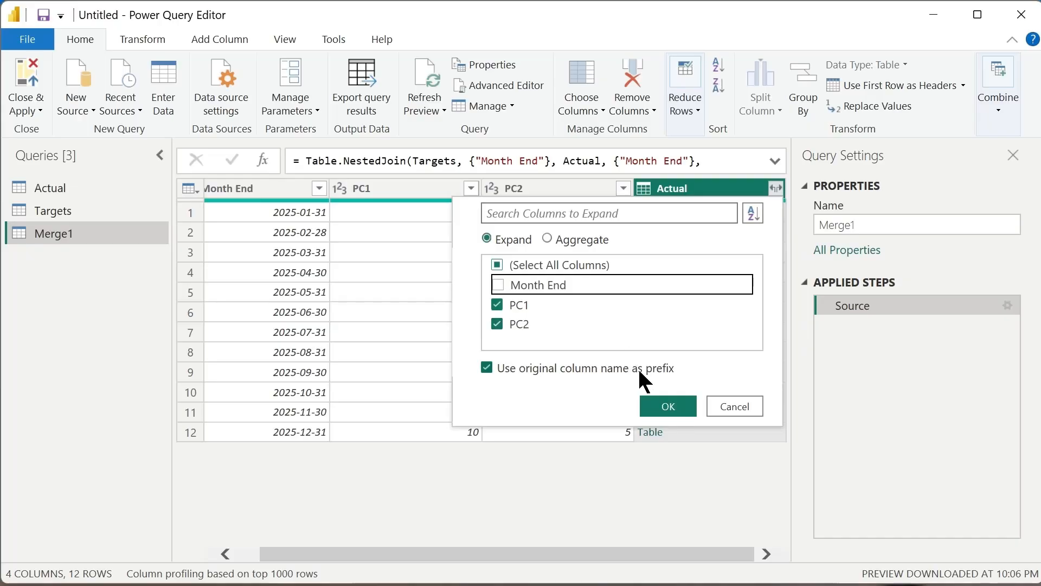
pyautogui.click(665, 406)
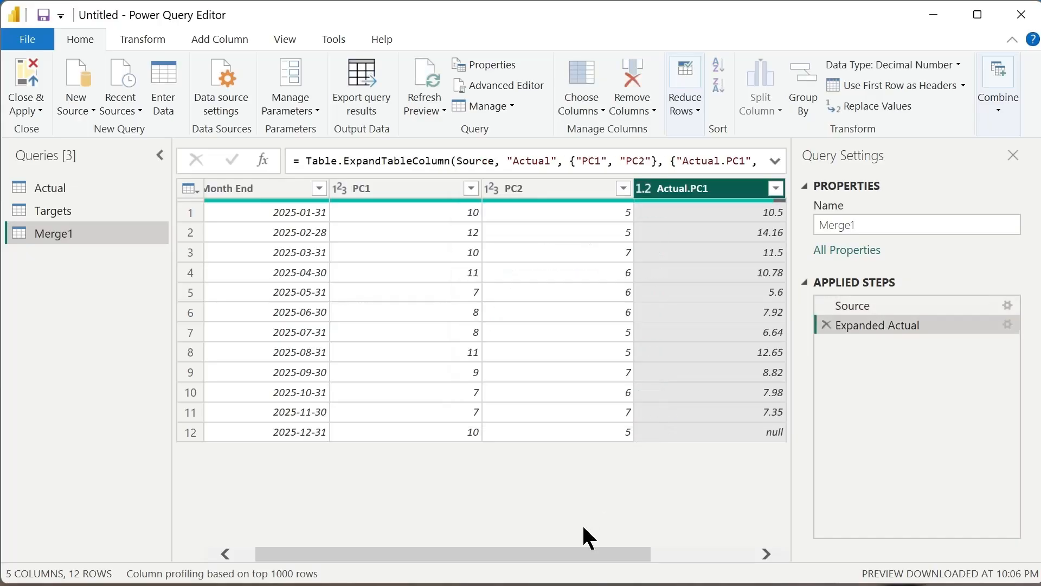
# Review the expanded columns of the merged query and rename its PC1 column as Targets.PC1.
pyautogui.moveTo(588, 553); pyautogui.dragTo(739, 569)
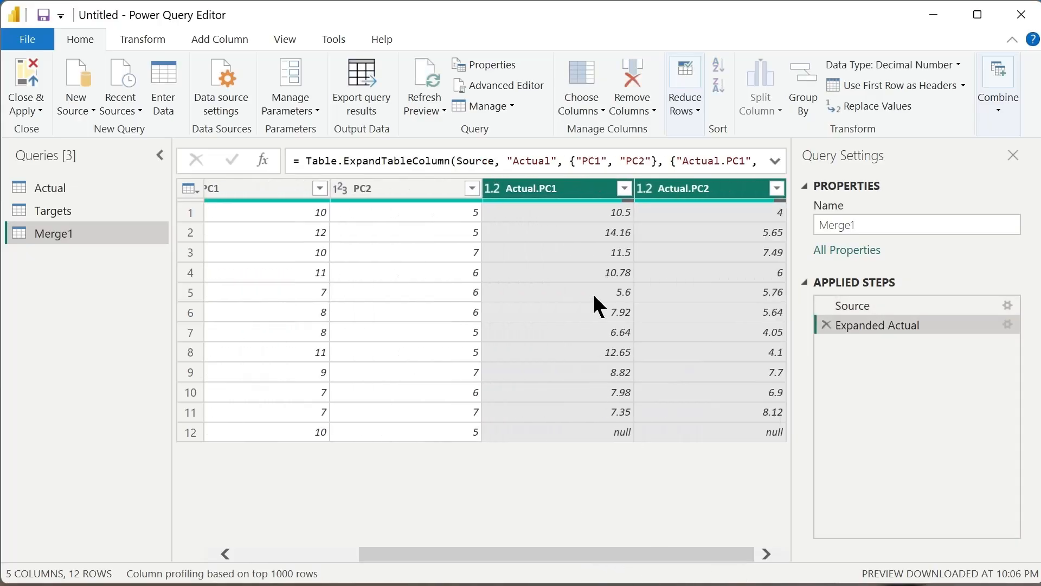
pyautogui.moveTo(651, 555); pyautogui.dragTo(473, 375)
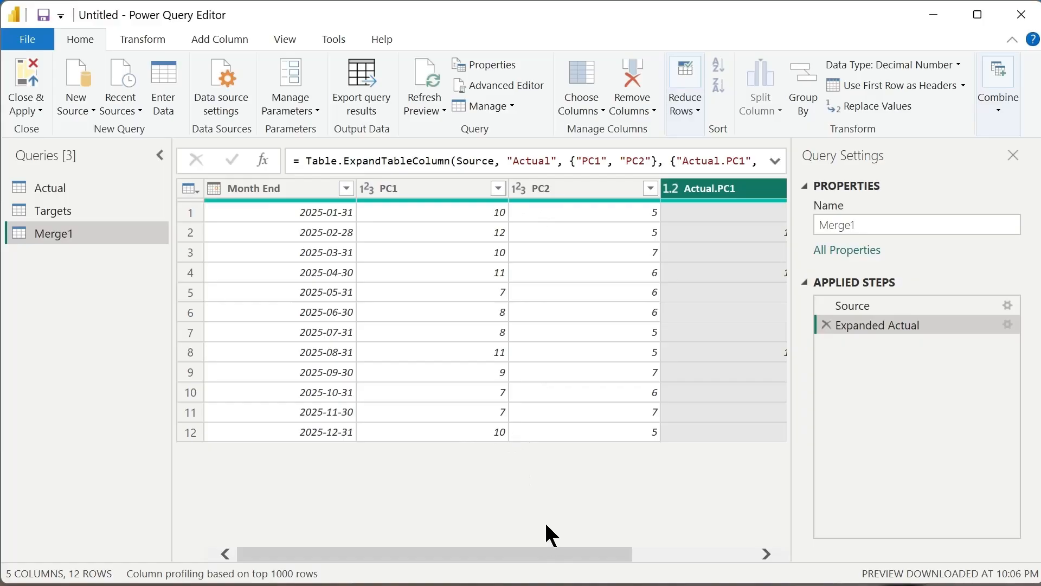
pyautogui.moveTo(412, 553); pyautogui.dragTo(536, 552)
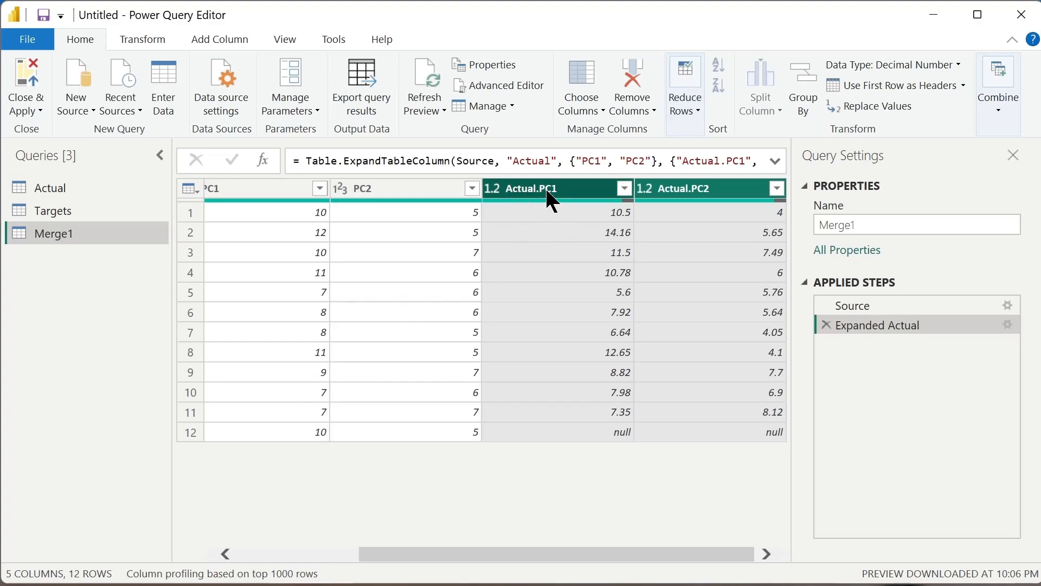
pyautogui.moveTo(574, 554); pyautogui.dragTo(403, 554)
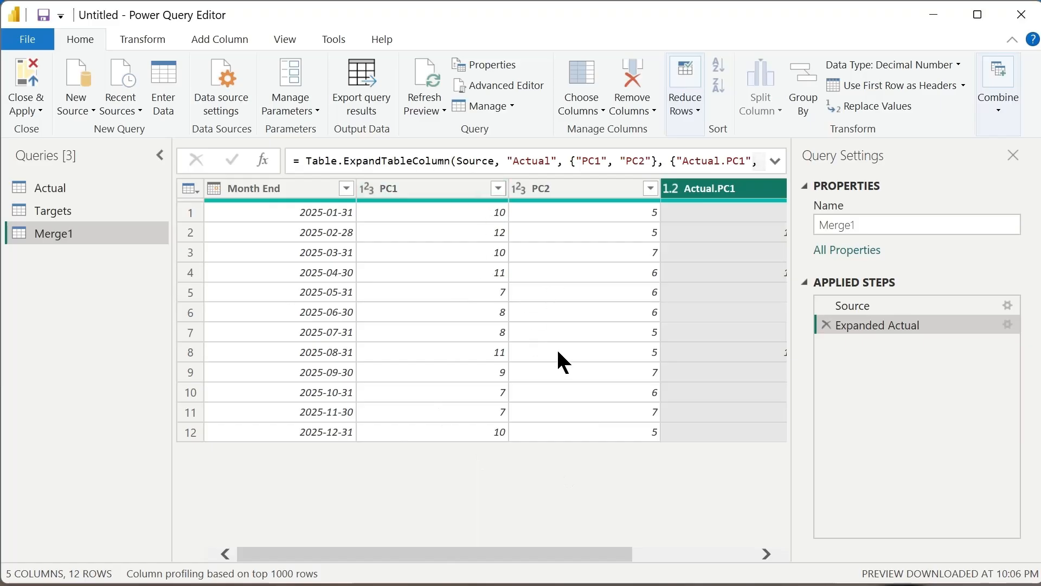
pyautogui.click(395, 191)
pyautogui.doubleClick(401, 205)
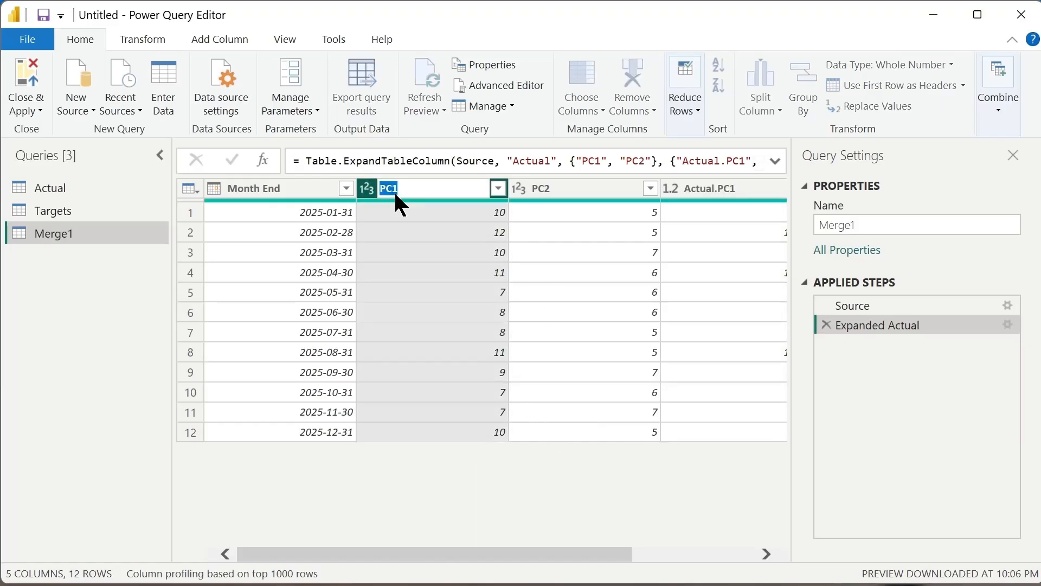
pyautogui.write('Targets.')
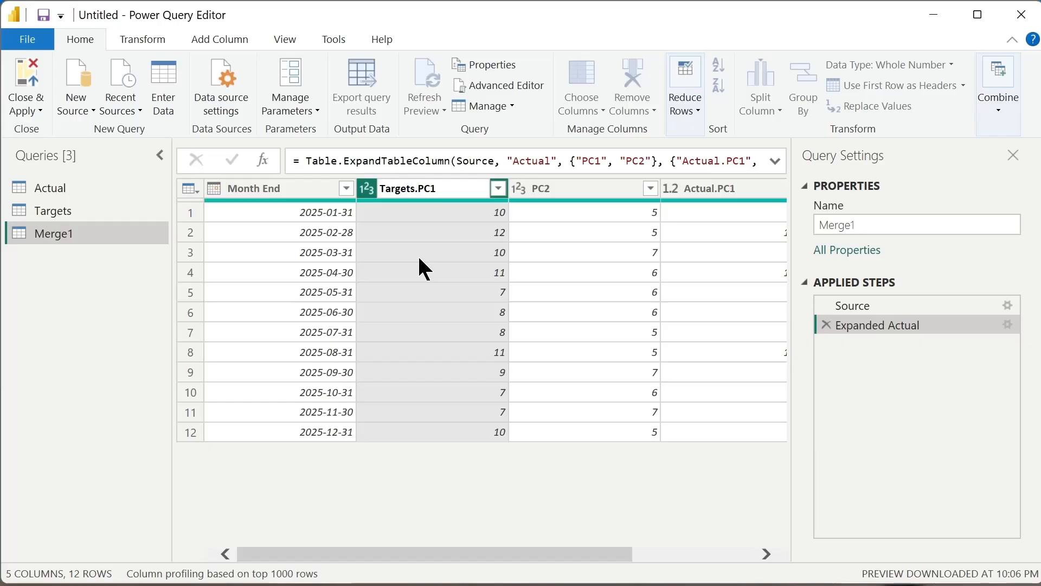
# Copy the "Targets." prefix from the Targets.PC1 column name and add it to the PC2 column, making it Targets.PC2.
pyautogui.keyDown('shift'); pyautogui.click(380, 188); pyautogui.keyUp('shift')
pyautogui.hotkey('ctrl', 'c')
pyautogui.doubleClick(570, 188)
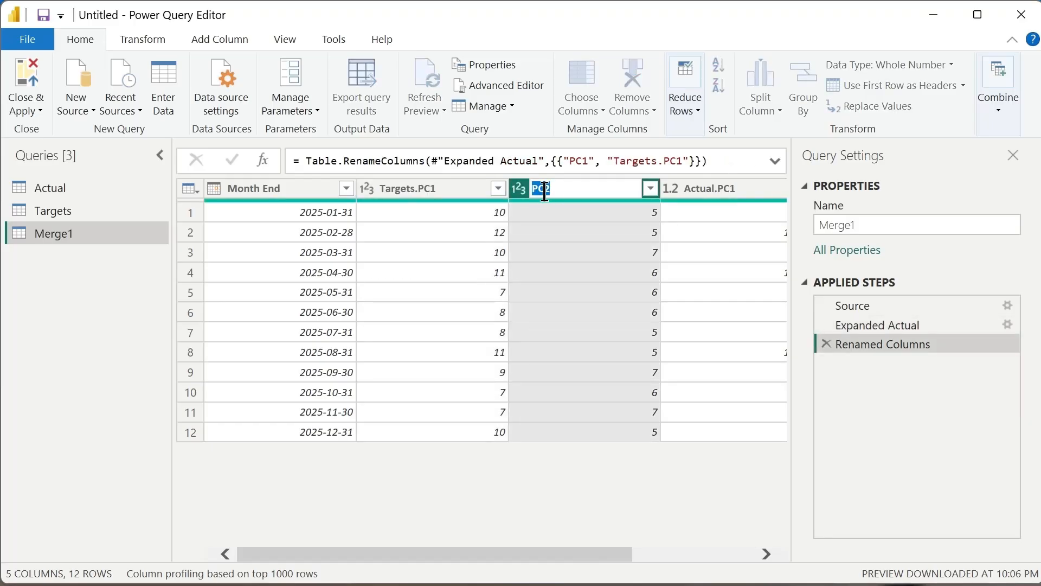
pyautogui.press('Home')
pyautogui.hotkey('ctrl', 'v')
pyautogui.press('Return')
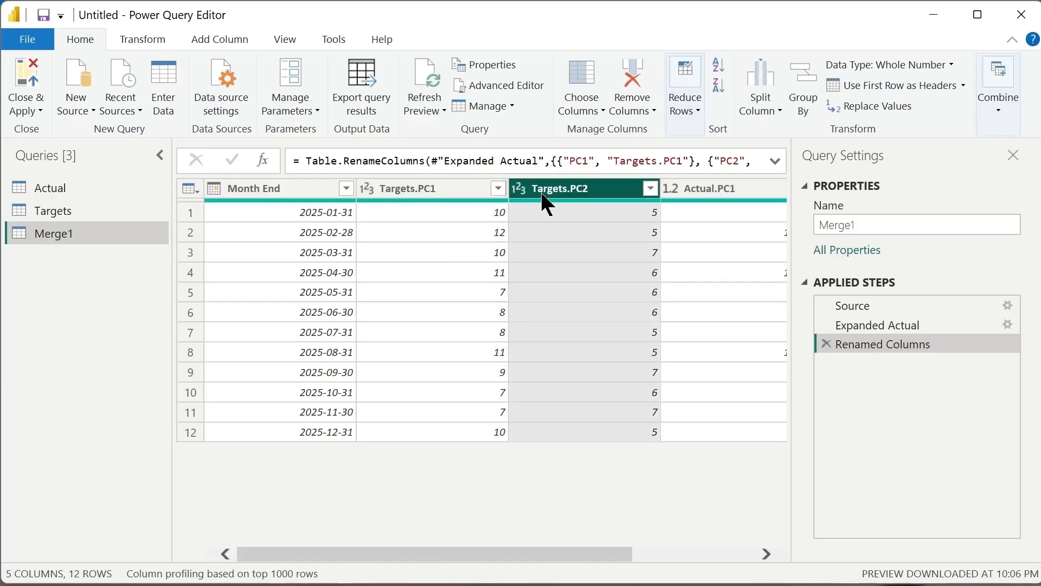
# Unpivot the Targets.PC1, Targets.PC2, Actual.PC1 and Actual.PC2 columns of the merged query, keeping Month End as it is.
pyautogui.moveTo(576, 555); pyautogui.dragTo(696, 555)
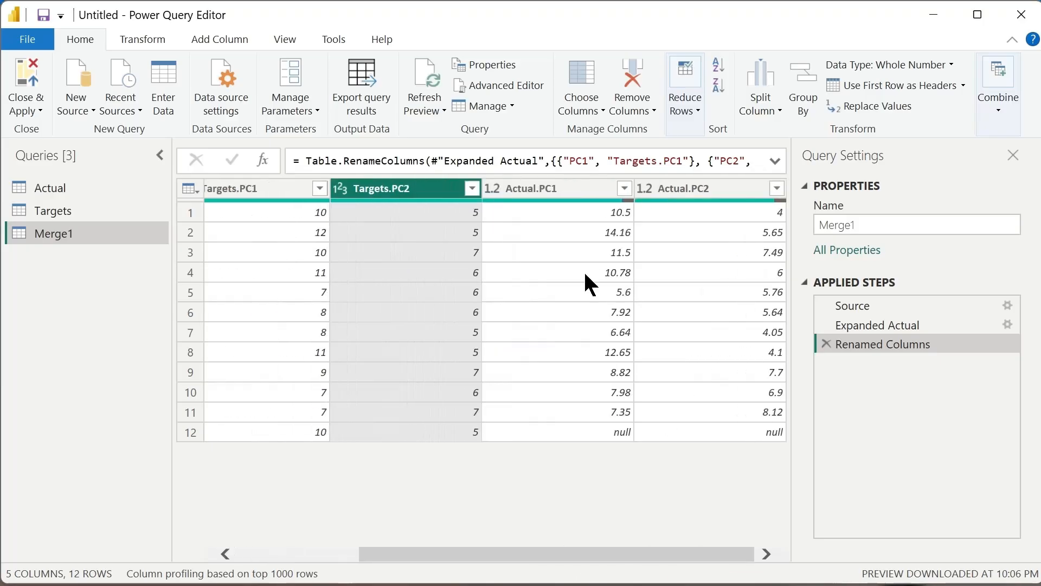
pyautogui.click(559, 188)
pyautogui.click(656, 189)
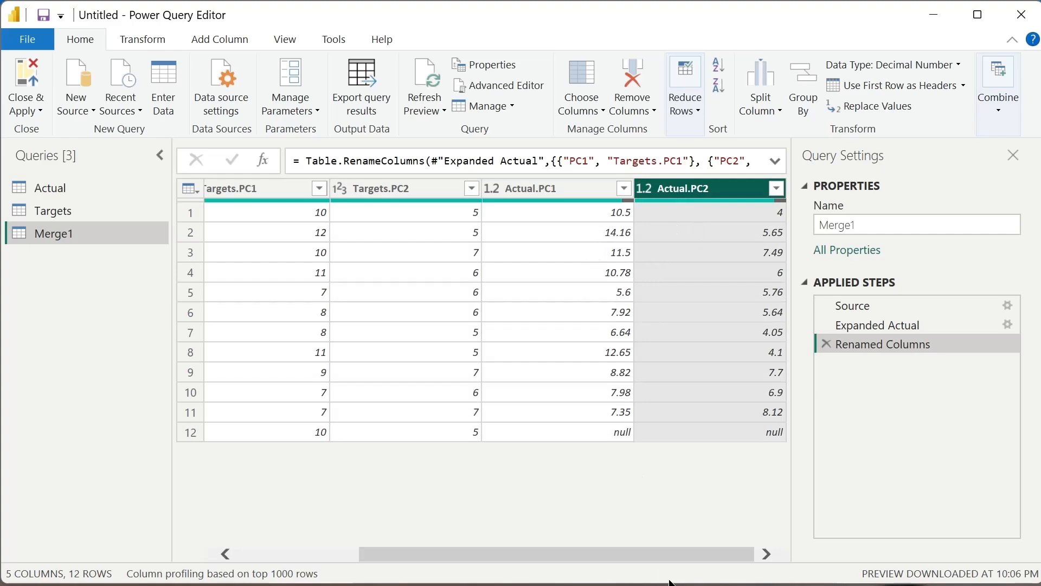
pyautogui.moveTo(678, 550)
pyautogui.mouseDown()
pyautogui.moveTo(649, 551)
pyautogui.moveTo(689, 556)
pyautogui.mouseUp()
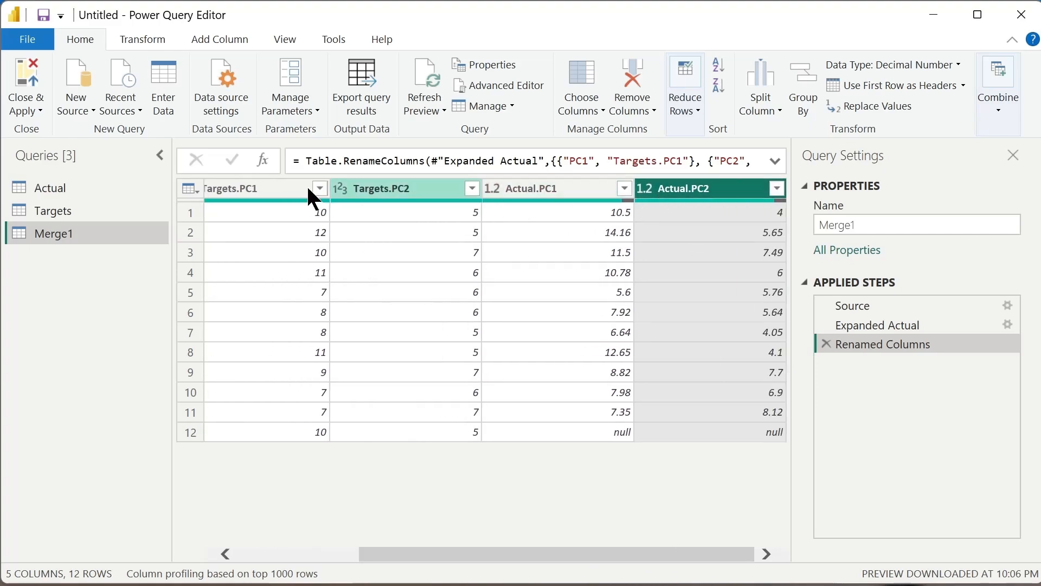
pyautogui.click(285, 187)
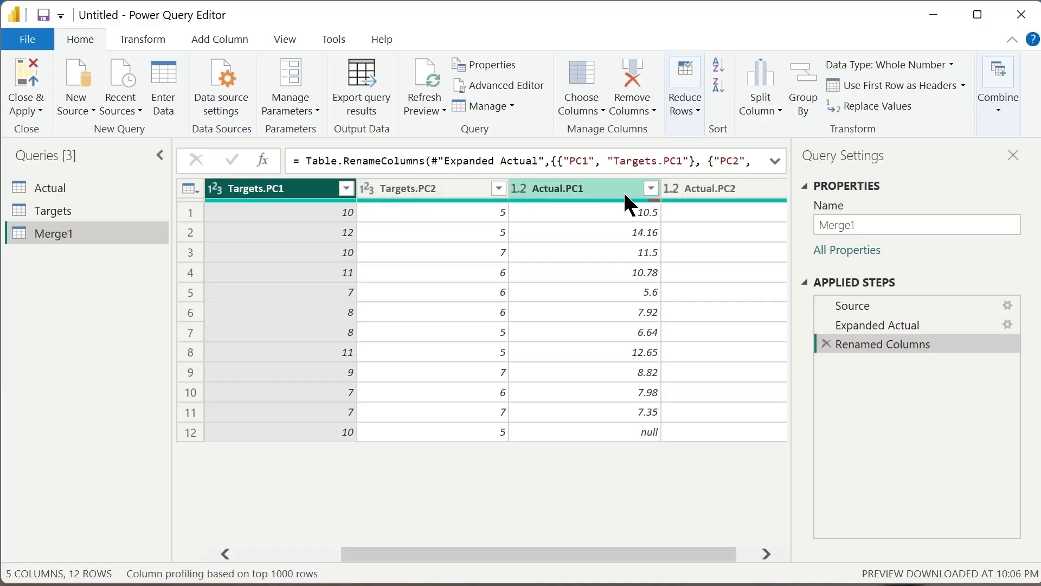
pyautogui.moveTo(594, 555); pyautogui.dragTo(418, 557)
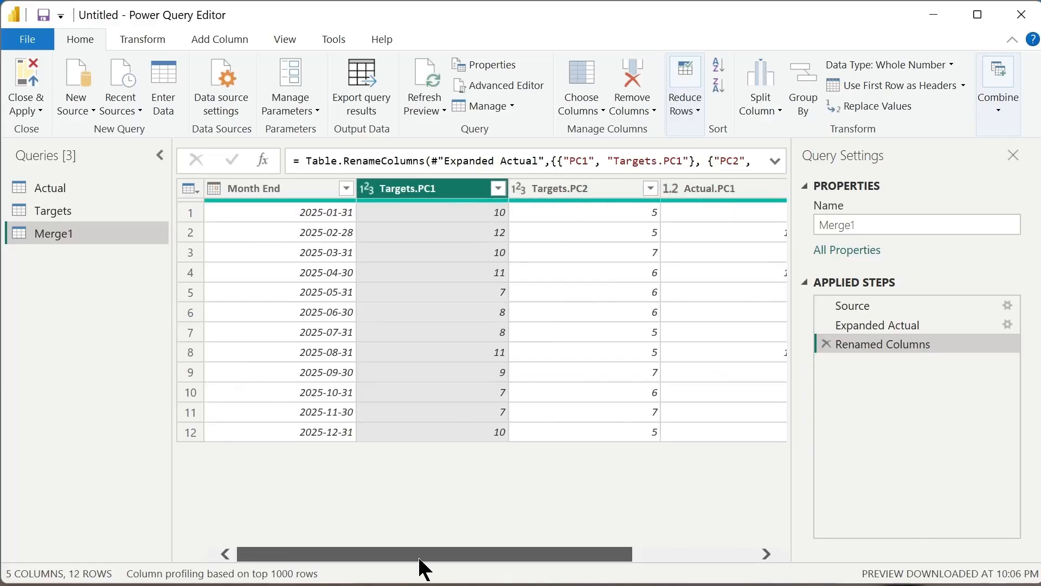
pyautogui.moveTo(537, 550); pyautogui.dragTo(710, 539)
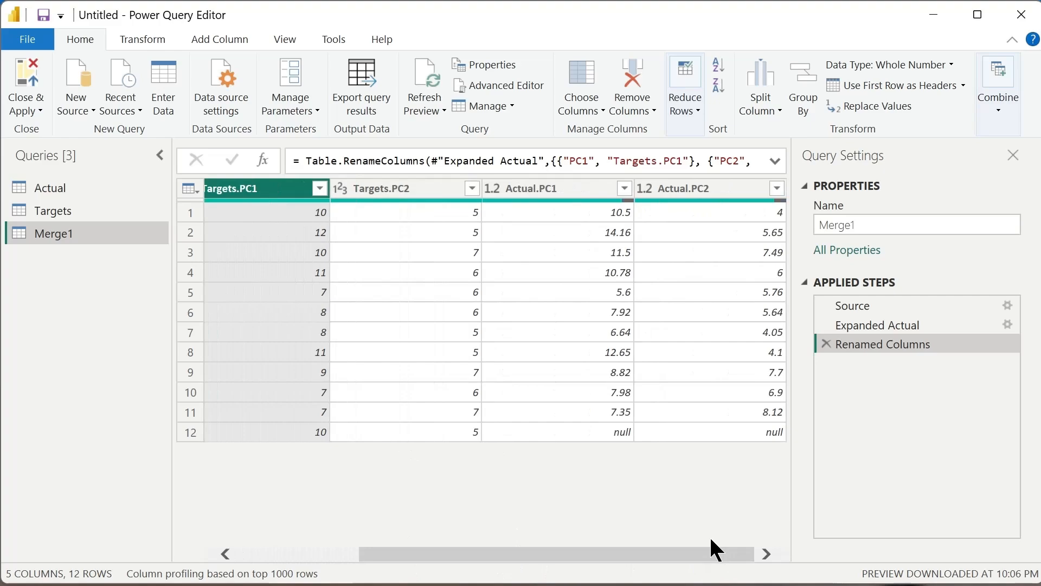
pyautogui.keyDown('shift'); pyautogui.click(713, 187); pyautogui.keyUp('shift')
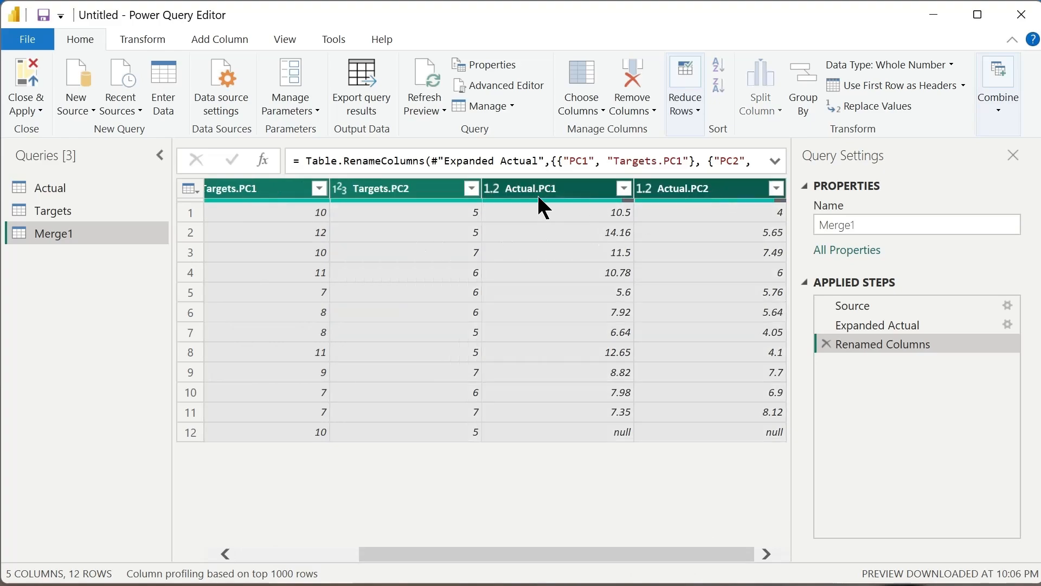
pyautogui.moveTo(618, 556); pyautogui.dragTo(485, 428)
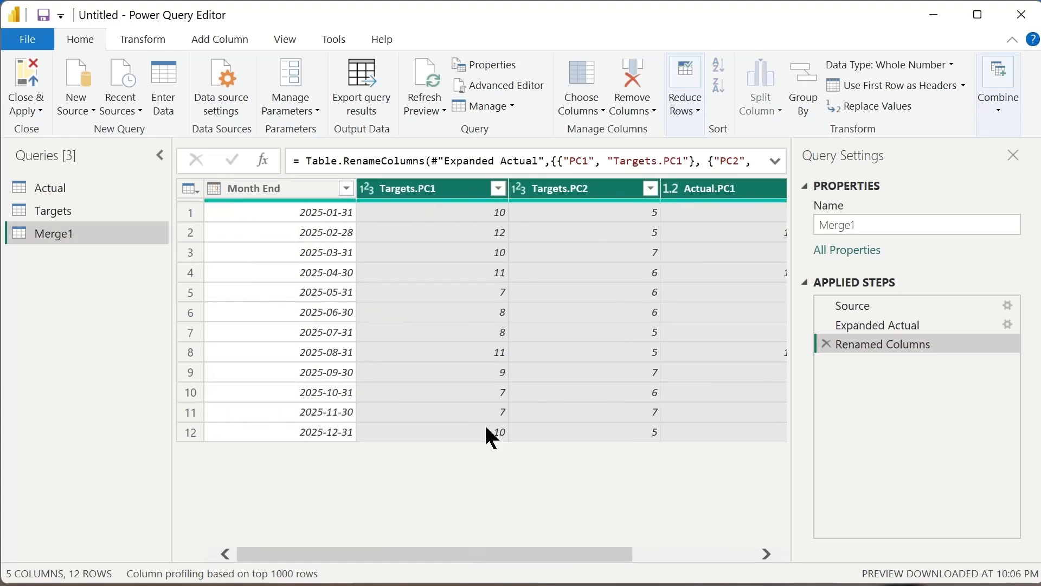
pyautogui.rightClick(440, 188)
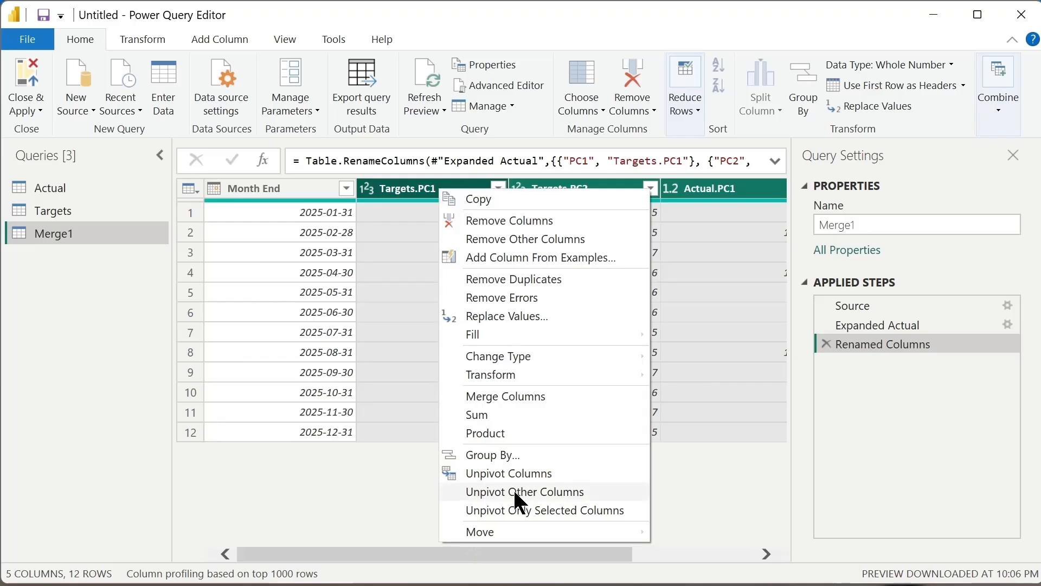
pyautogui.click(497, 474)
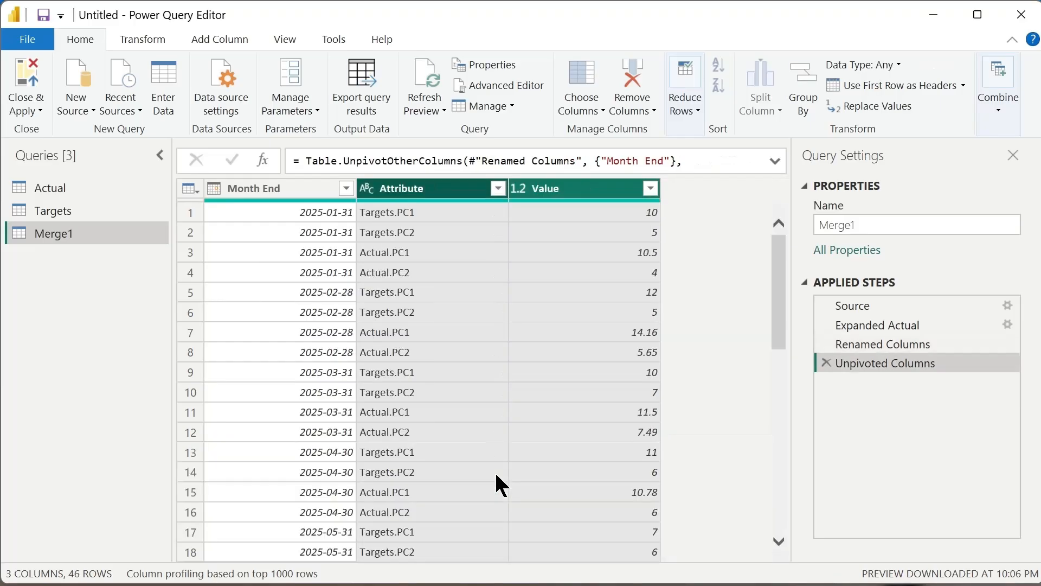
# Split the Attribute column by the custom delimiter "." at each occurrence of the delimiter.
pyautogui.moveTo(776, 309); pyautogui.dragTo(779, 336)
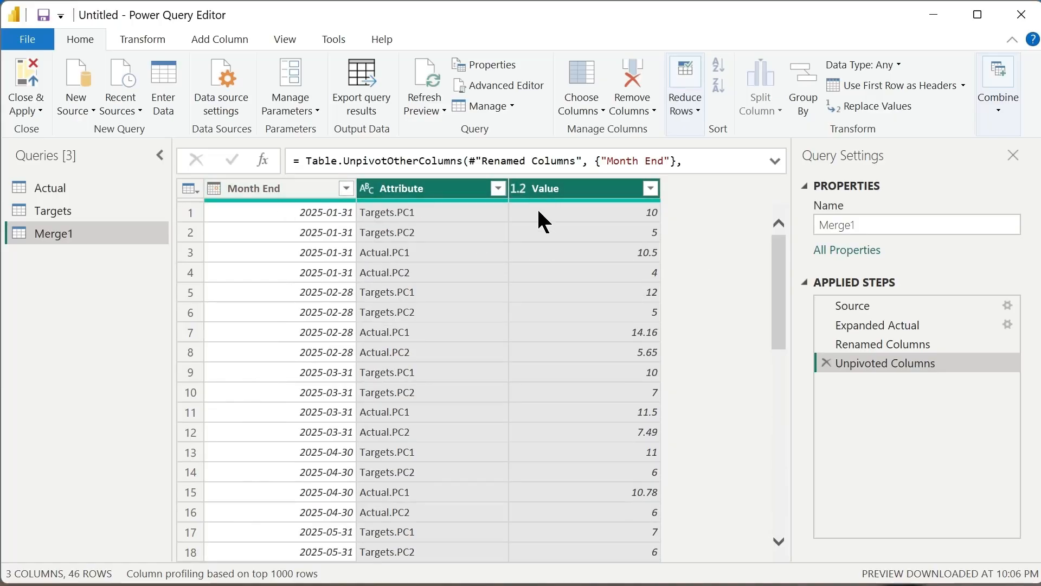
pyautogui.click(416, 197)
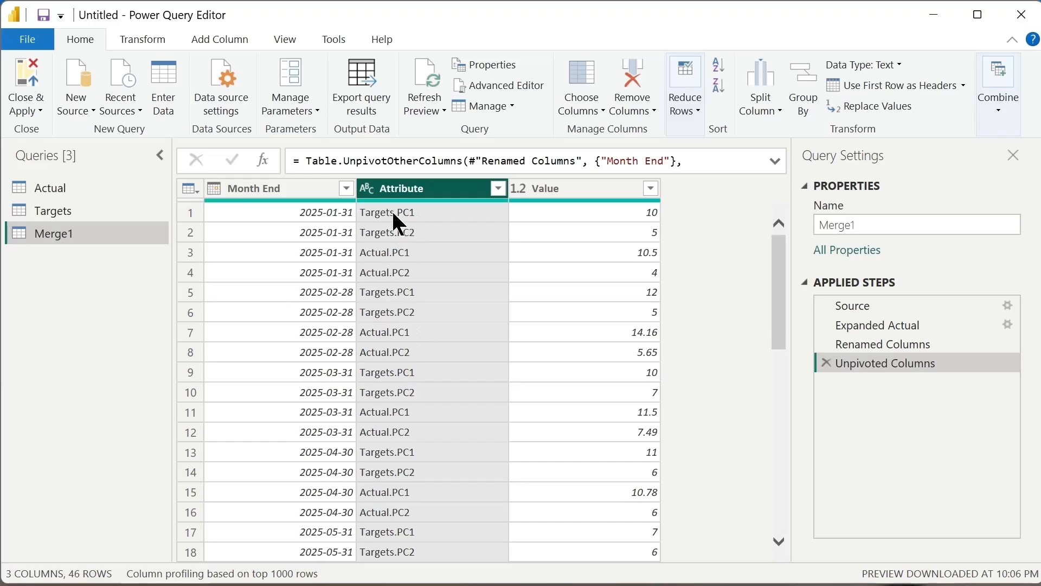
pyautogui.rightClick(427, 187)
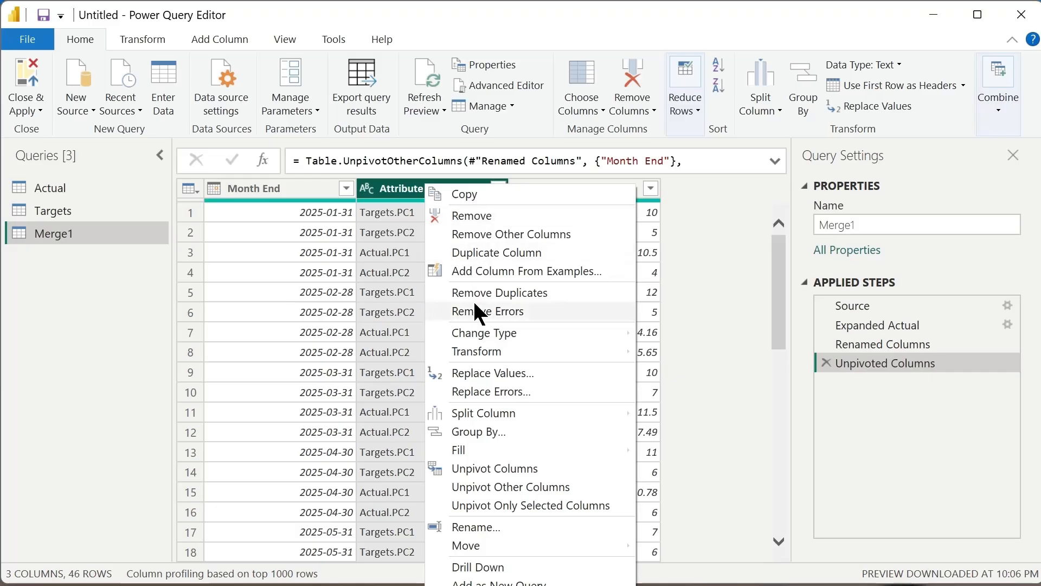
pyautogui.moveTo(496, 414)
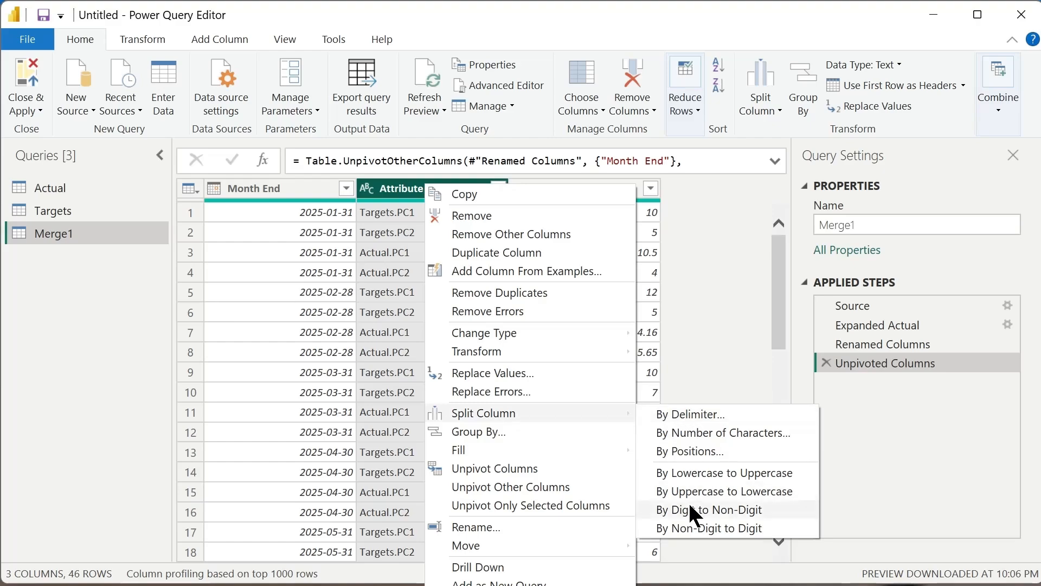
pyautogui.click(700, 414)
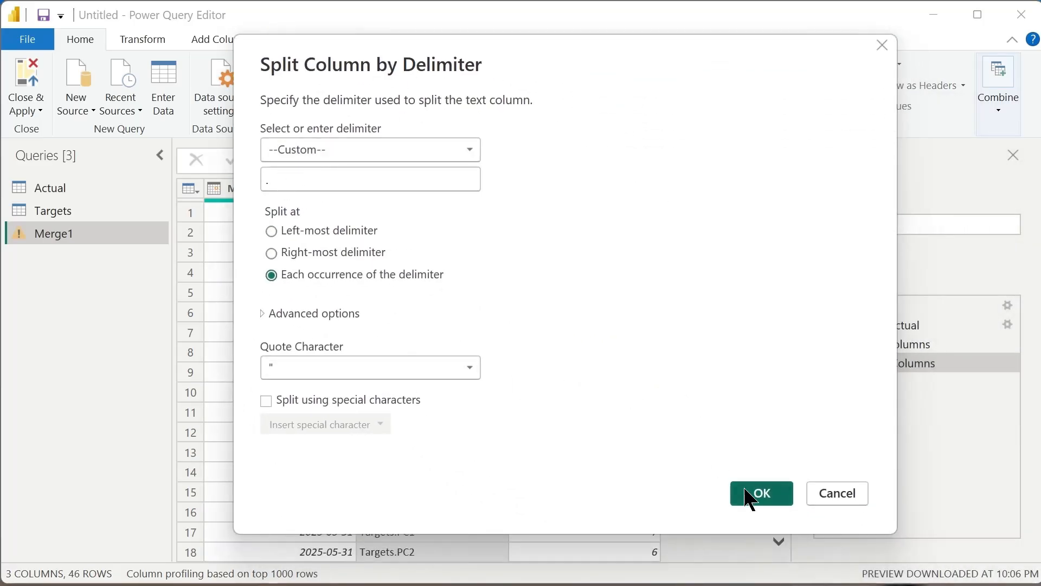
pyautogui.click(751, 500)
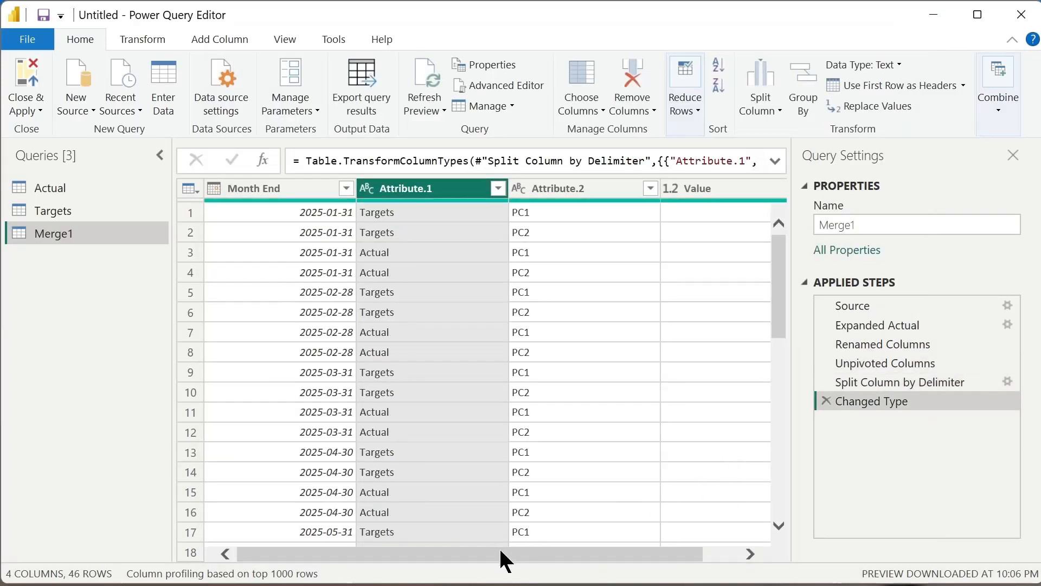
# Rename the Attribute.2 column as Product and the Attribute.1 column as Type.
pyautogui.moveTo(555, 554); pyautogui.dragTo(519, 555)
pyautogui.click(566, 188)
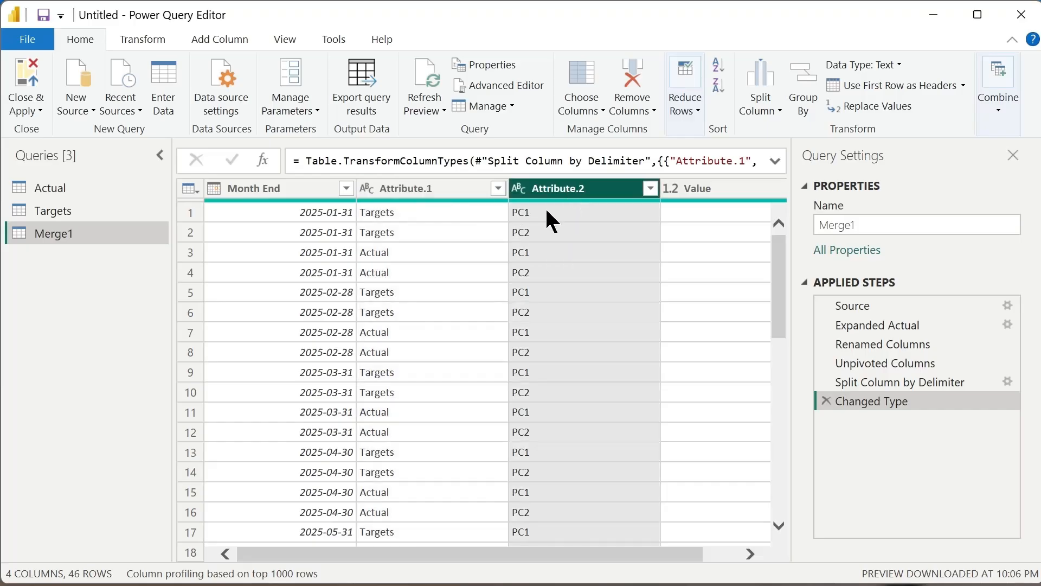
pyautogui.doubleClick(551, 187)
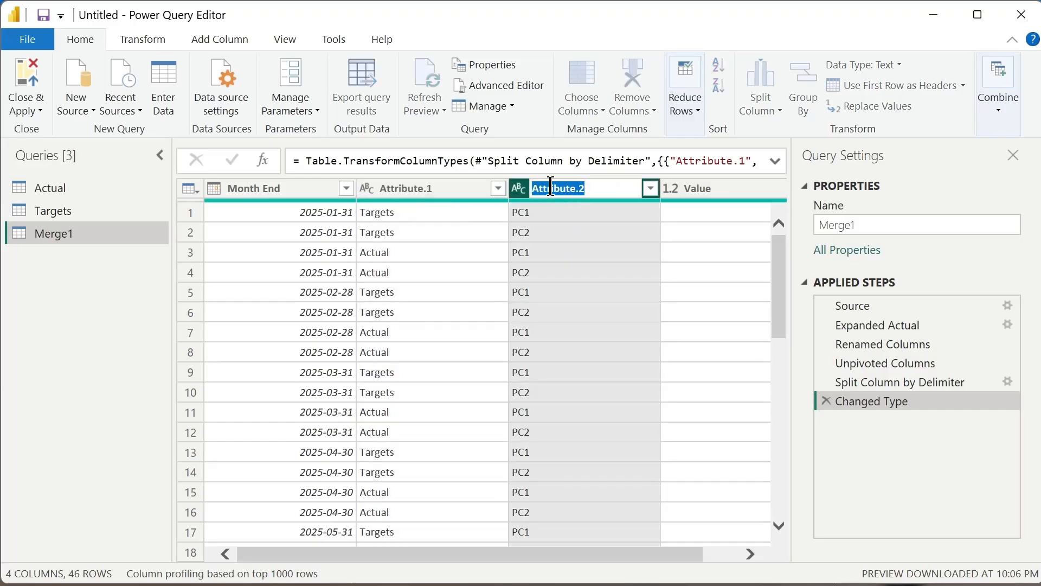
pyautogui.write('Product')
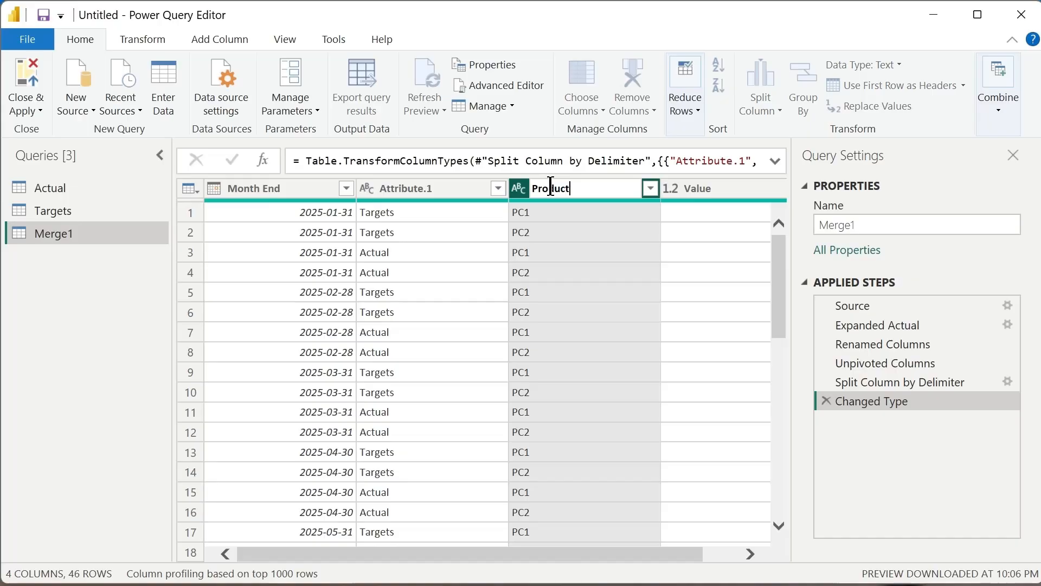
pyautogui.doubleClick(426, 194)
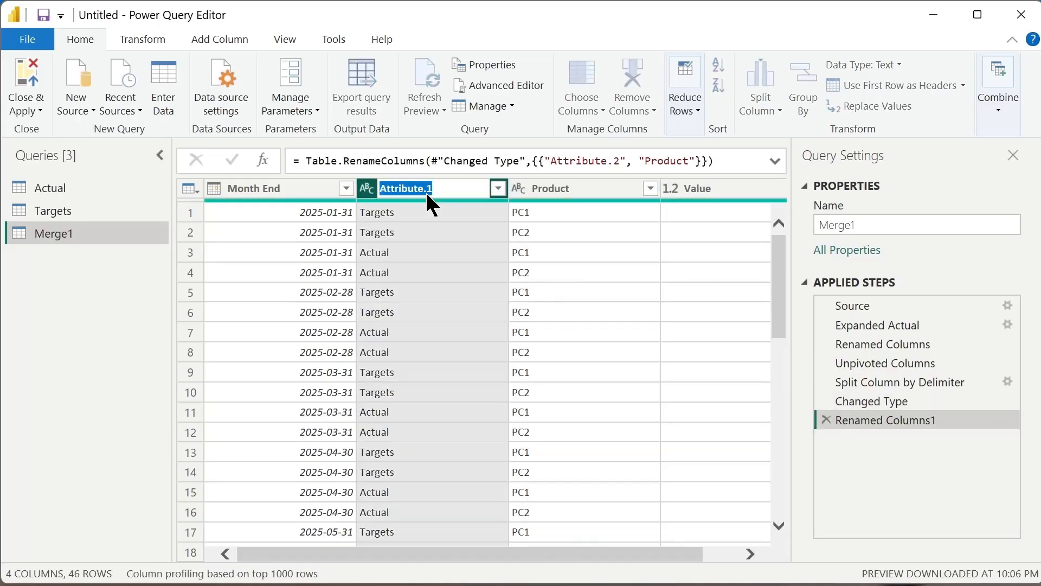
pyautogui.write('Type')
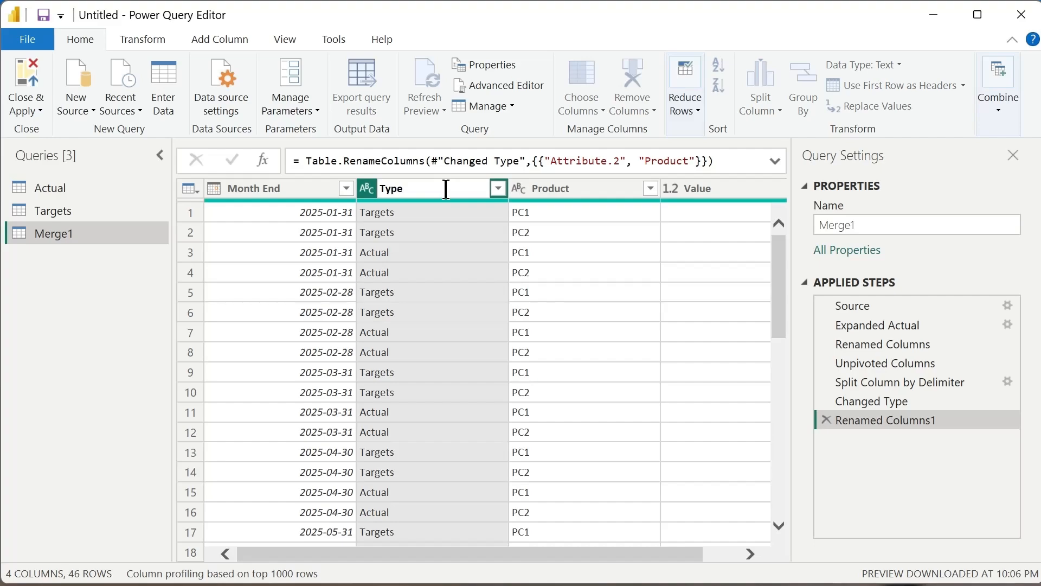
pyautogui.press('Return')
# Close the query editor applying the changes, and in the report show only the Merge1 table's fields, with Actual and Targets collapsed.
pyautogui.moveTo(529, 552); pyautogui.dragTo(641, 550)
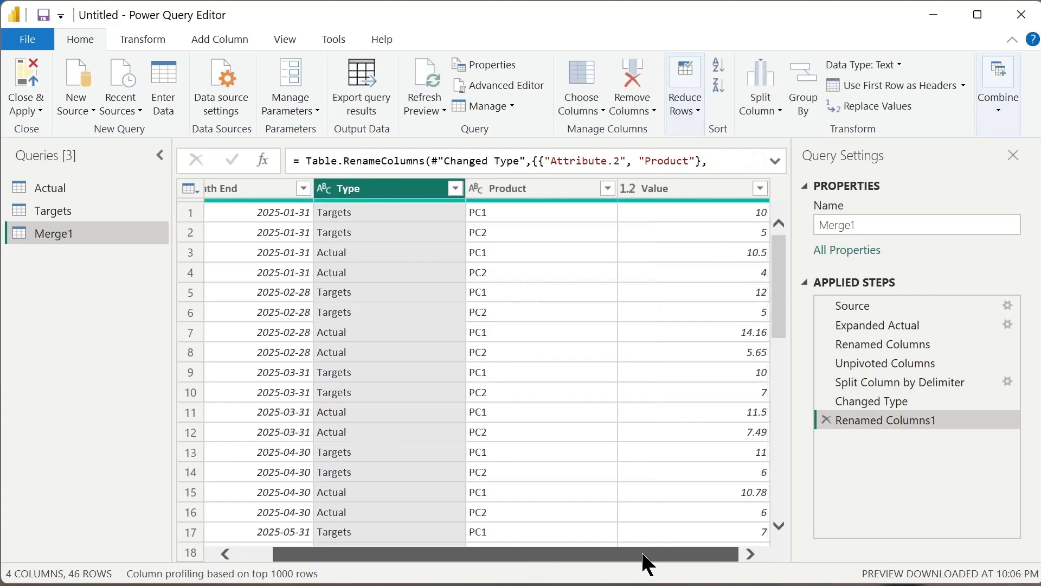
pyautogui.moveTo(512, 552); pyautogui.dragTo(620, 552)
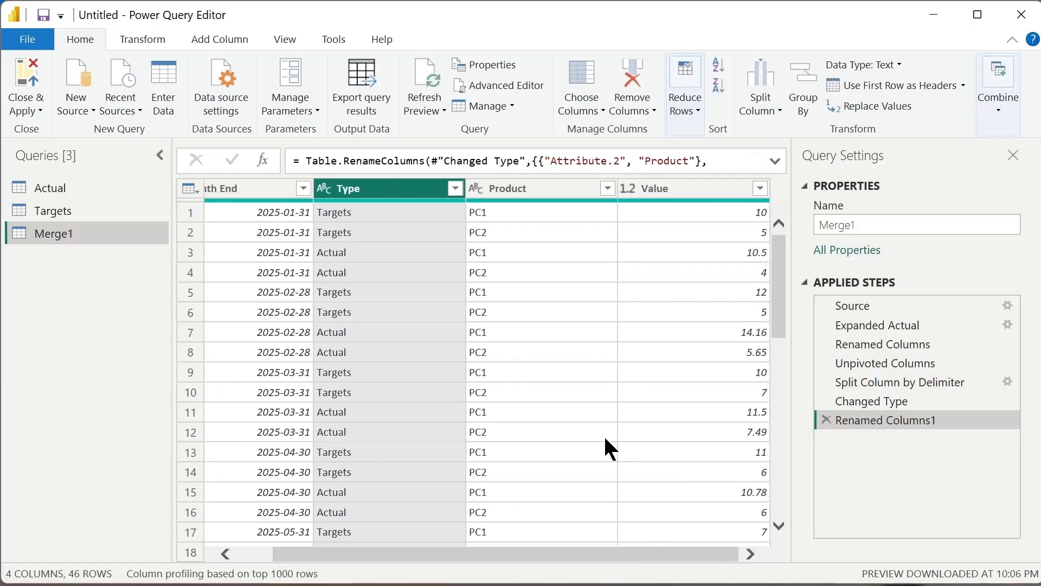
pyautogui.click(29, 69)
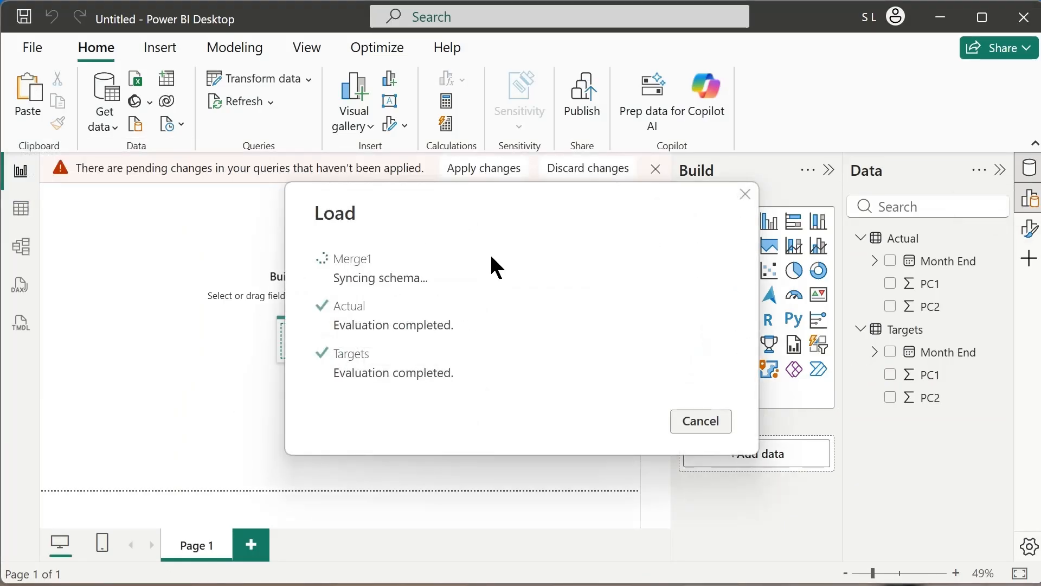
pyautogui.click(860, 352)
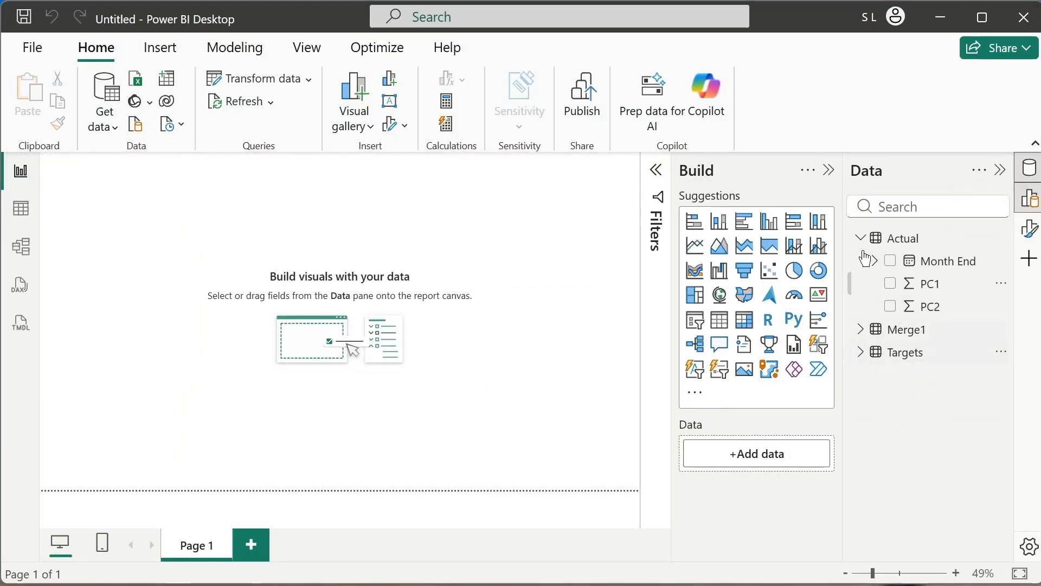
pyautogui.click(861, 238)
pyautogui.click(861, 261)
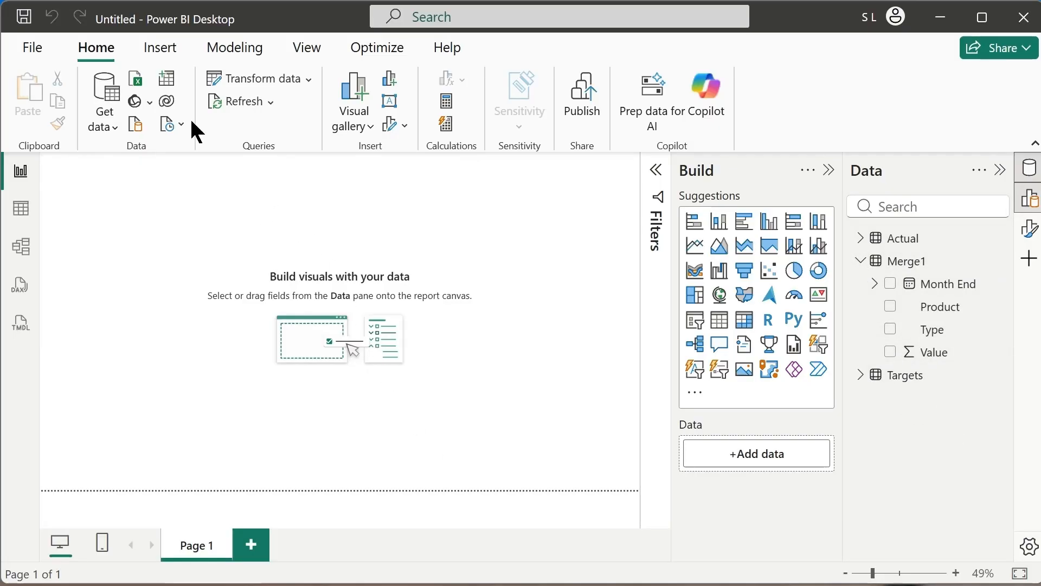
# Insert a wide, short text box at the upper-left corner of the report page and collapse the Filters pane.
pyautogui.click(160, 47)
pyautogui.click(791, 114)
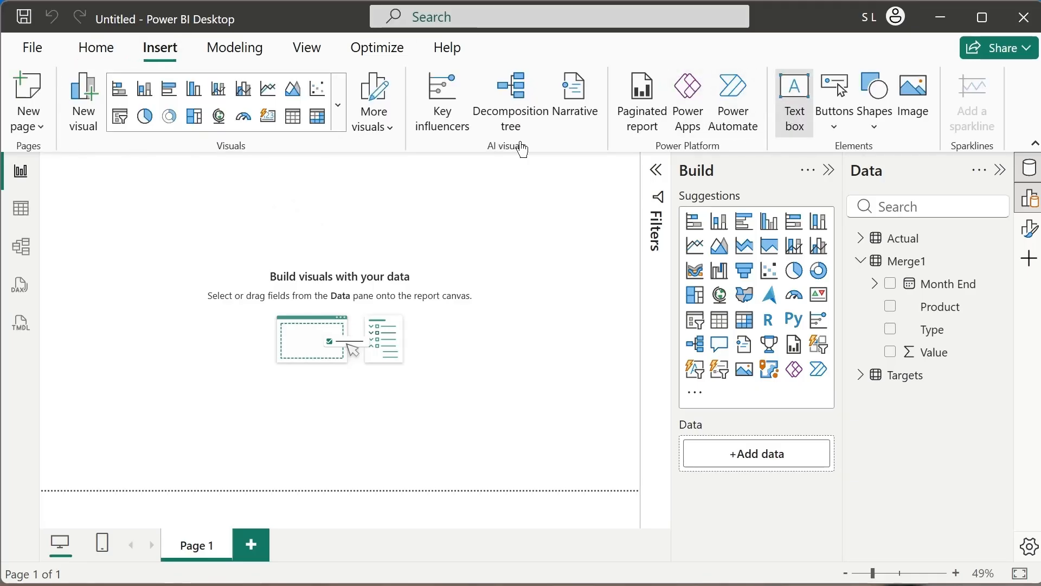
pyautogui.moveTo(94, 153); pyautogui.dragTo(110, 158)
pyautogui.click(115, 158)
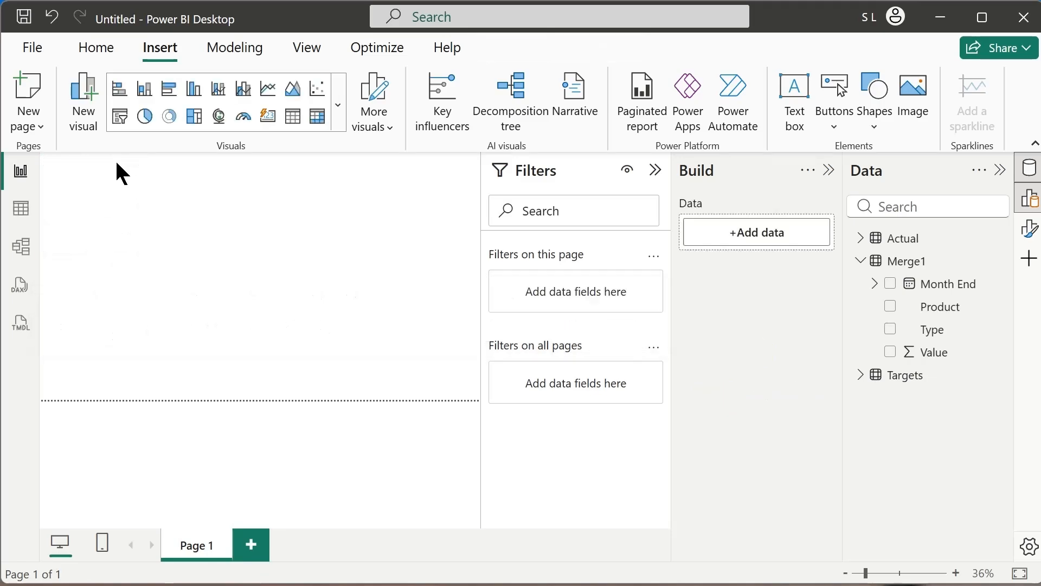
pyautogui.click(91, 188)
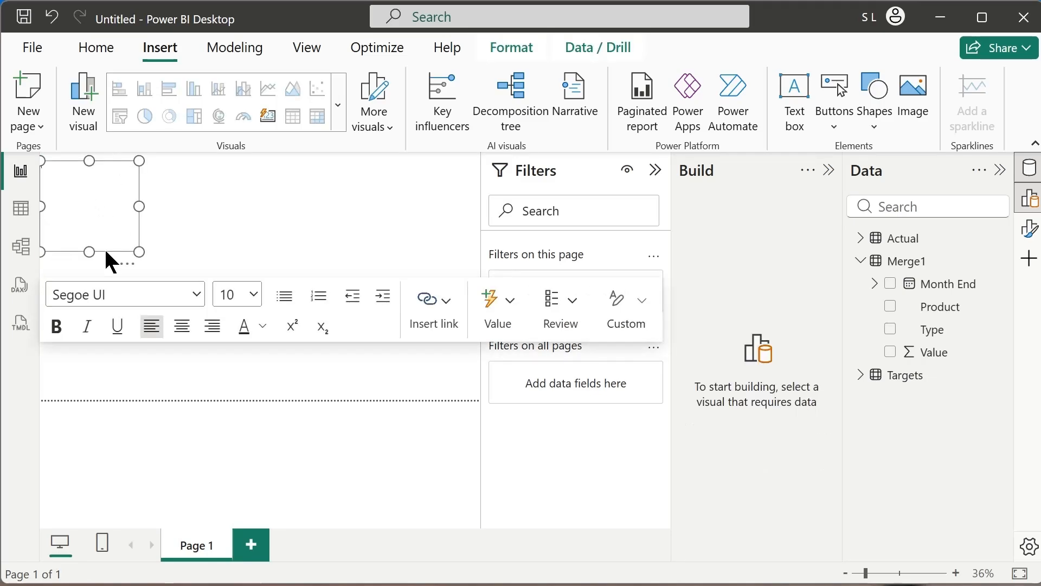
pyautogui.moveTo(104, 250); pyautogui.dragTo(285, 191)
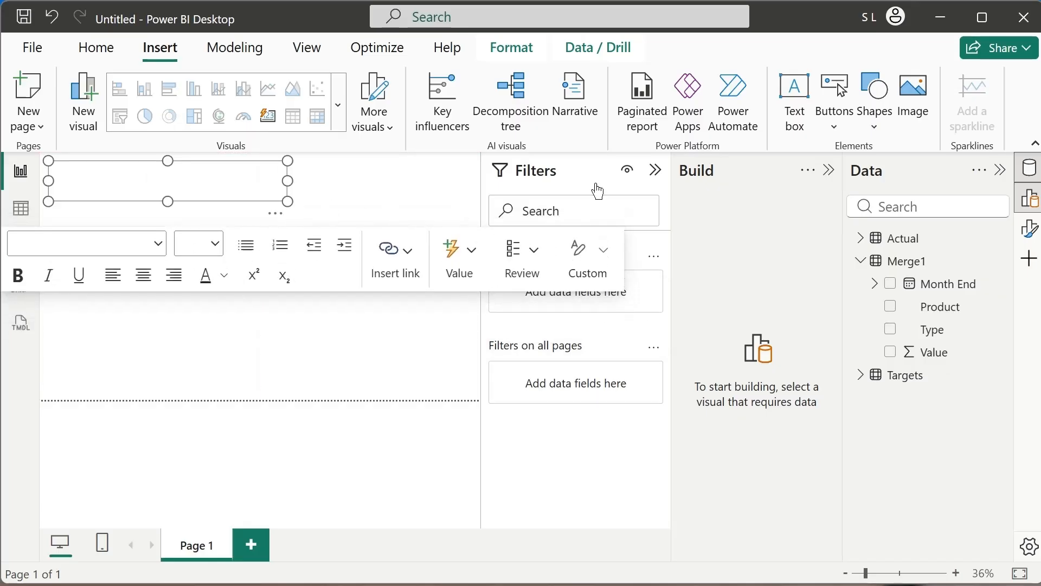
pyautogui.click(656, 170)
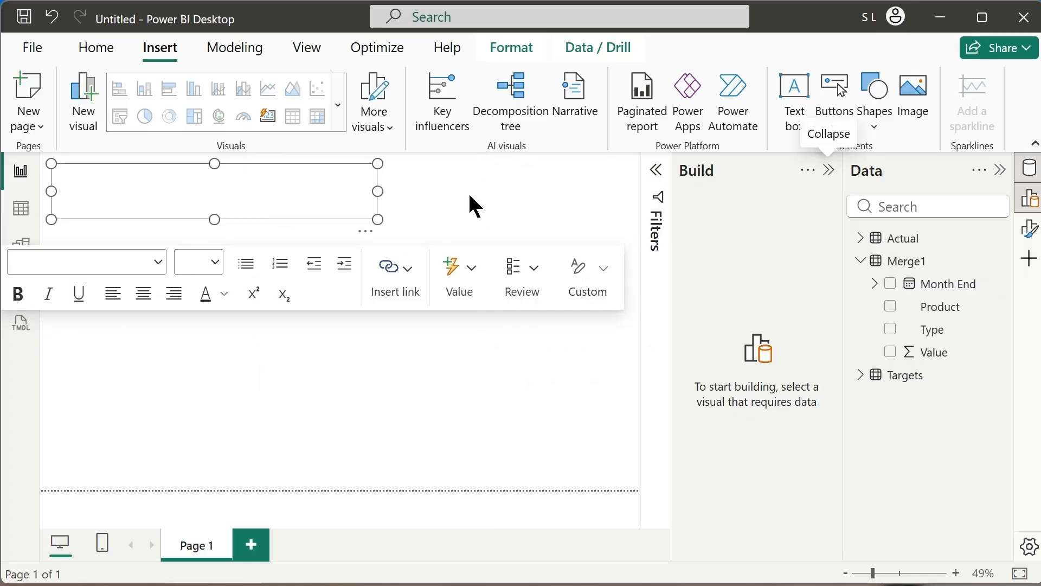
# Enter the title "Actual vs Target Sales" in the text box.
pyautogui.click(264, 194)
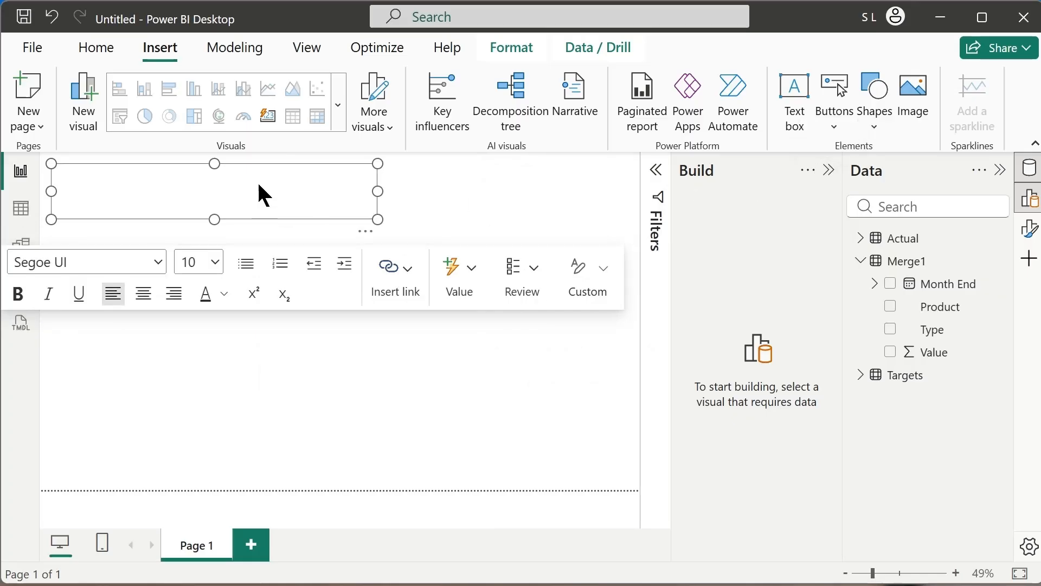
pyautogui.write('Actual vs Target Sales')
# Format the whole title text as bold with font size 32.
pyautogui.hotkey('ctrl', 'a')
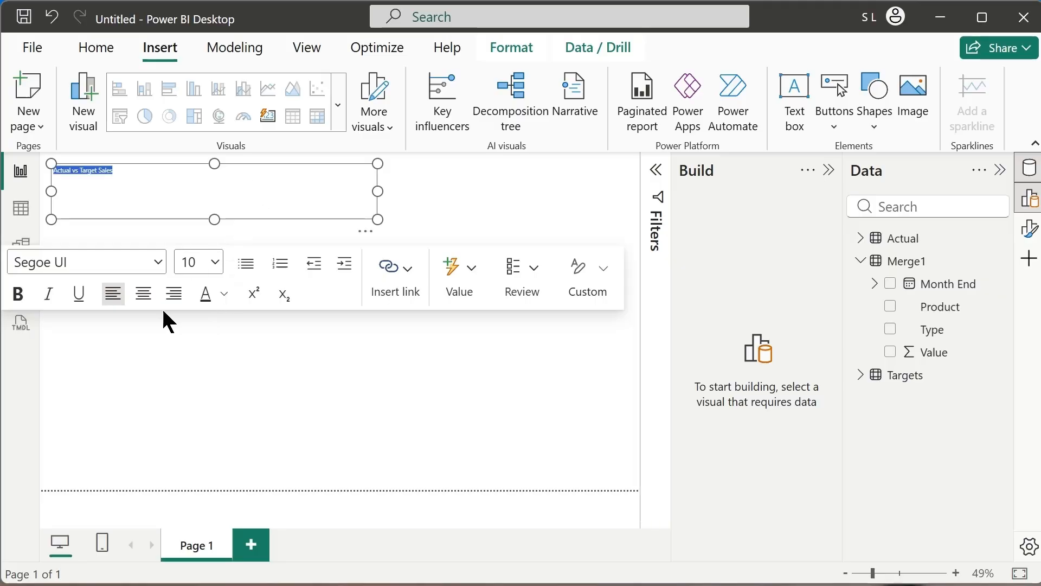
pyautogui.click(17, 294)
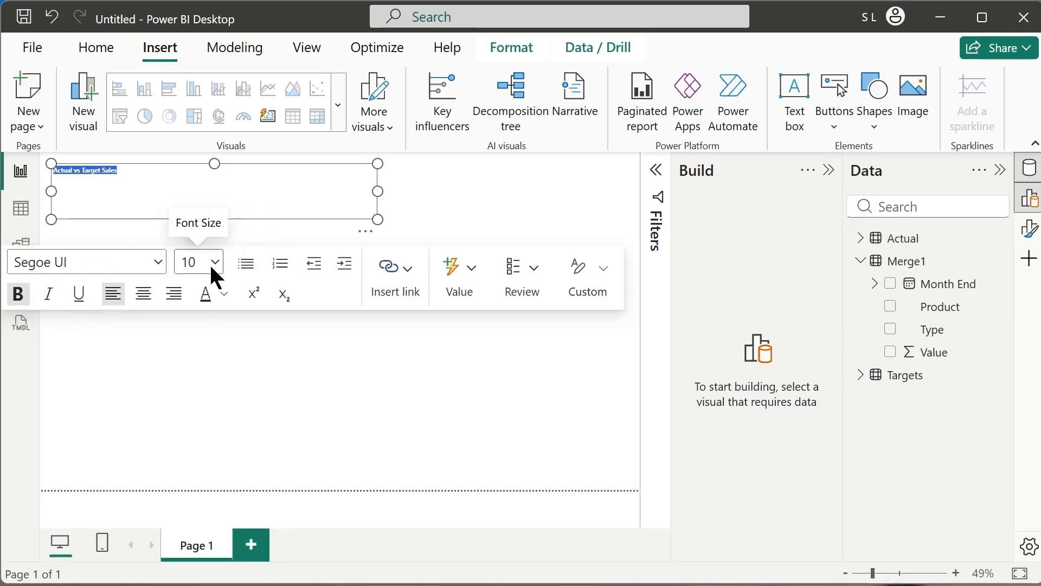
pyautogui.click(215, 263)
pyautogui.click(195, 580)
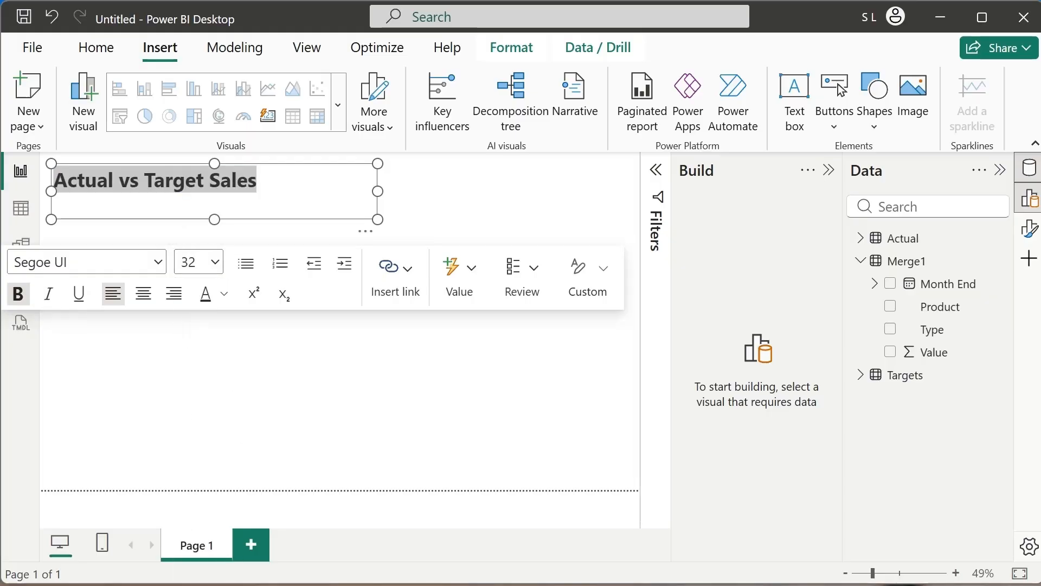
# Reduce the height of the title text box so it fits closely around the single line of text, and deselect it.
pyautogui.moveTo(215, 220); pyautogui.dragTo(219, 198)
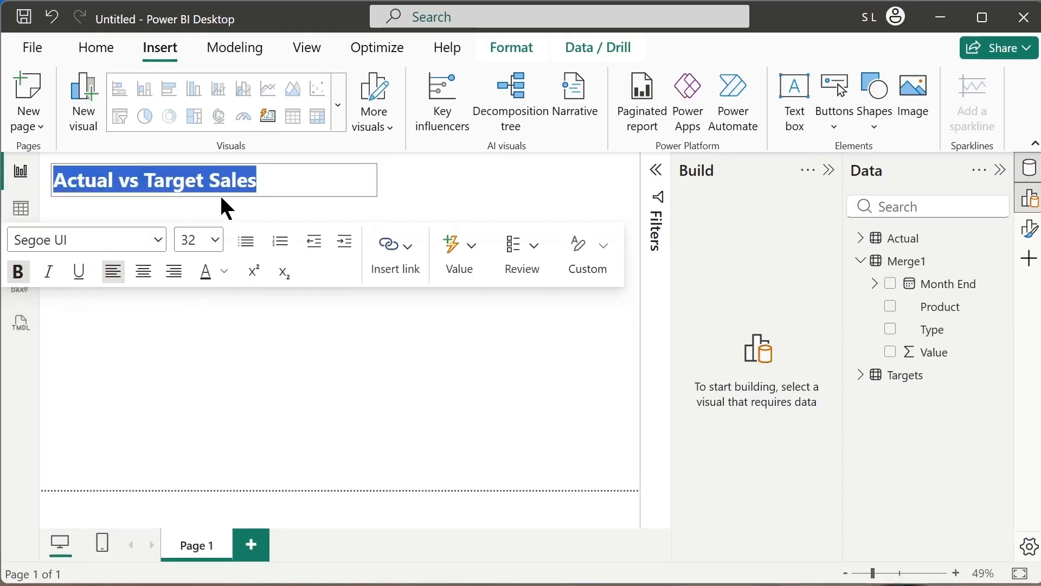
pyautogui.click(399, 181)
pyautogui.click(361, 184)
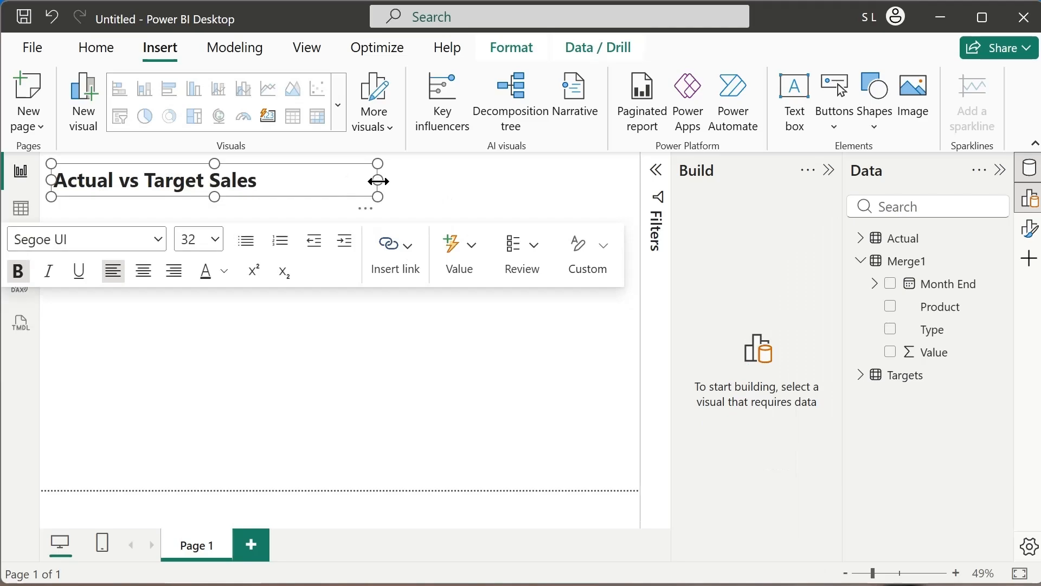
pyautogui.click(325, 213)
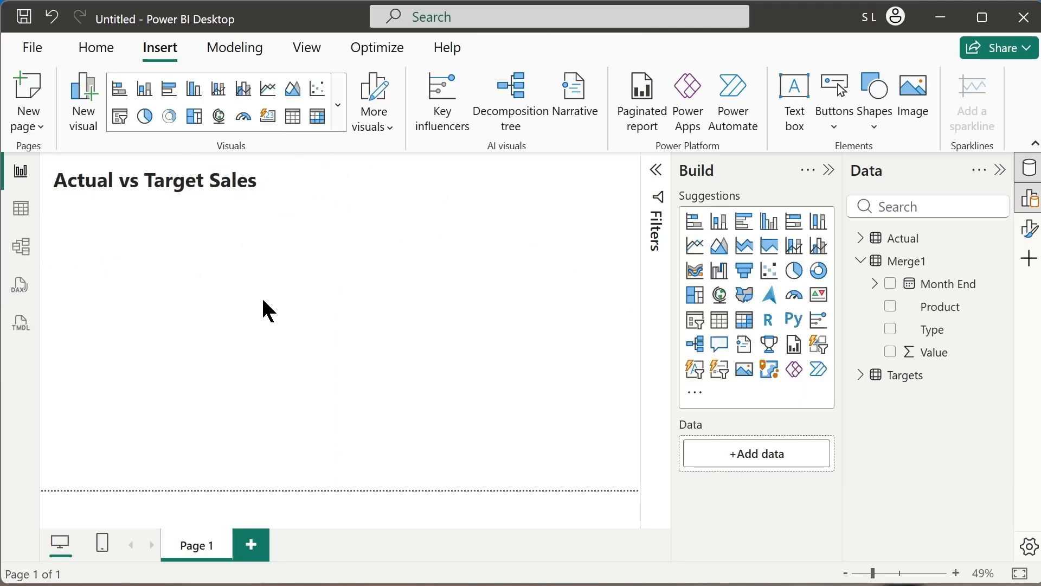
# Add a line chart directly beneath the title and enlarge it to about half the page width.
pyautogui.click(697, 252)
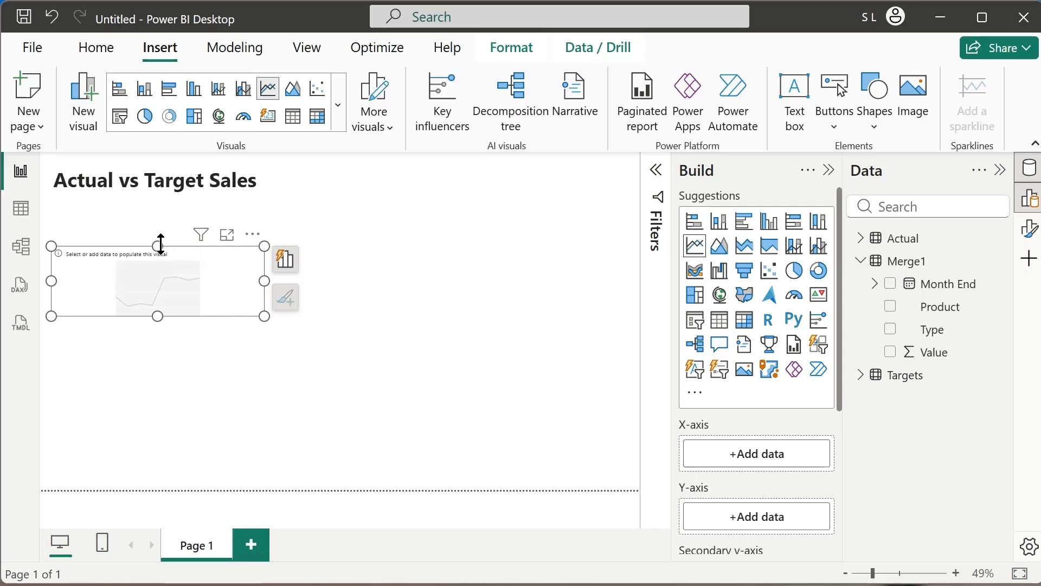
pyautogui.moveTo(160, 244); pyautogui.dragTo(158, 193)
pyautogui.moveTo(265, 259); pyautogui.dragTo(318, 275)
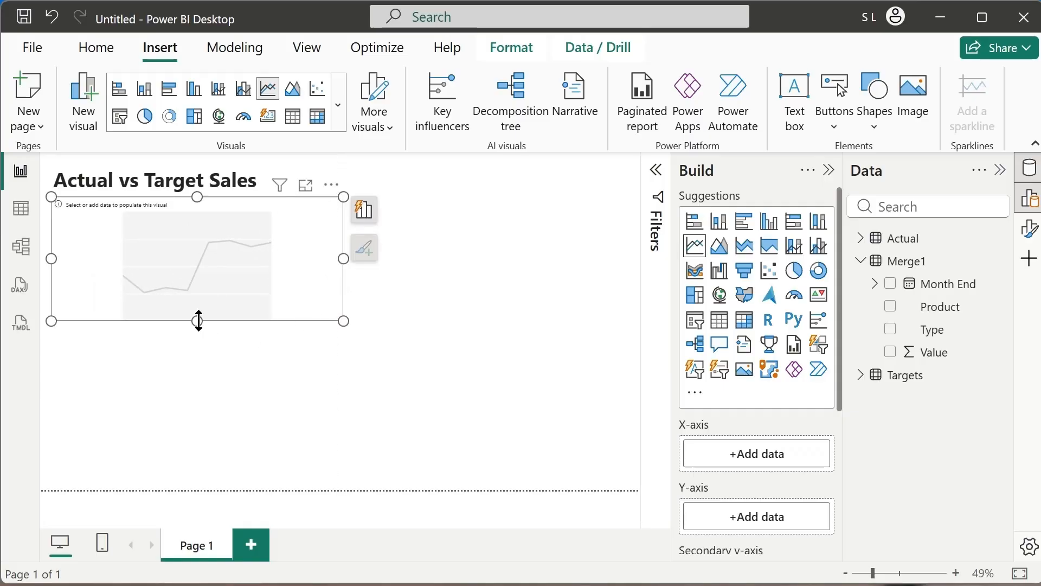
pyautogui.moveTo(199, 320); pyautogui.dragTo(201, 331)
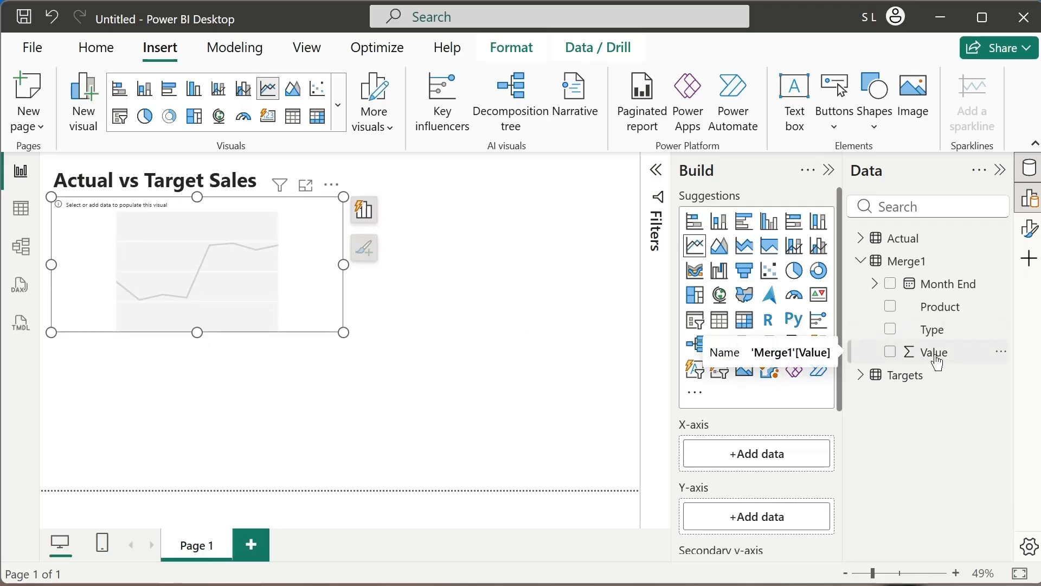
# Plot the Value field on the line chart's Y-axis and rename it Sales for this visual.
pyautogui.scroll(-2, 814, 428)
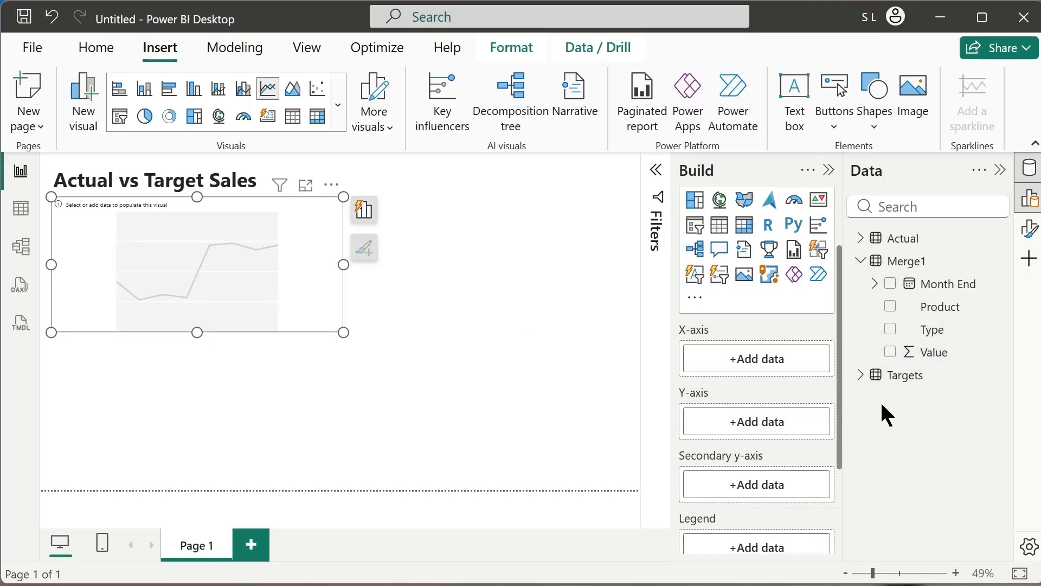
pyautogui.moveTo(926, 352); pyautogui.dragTo(773, 426)
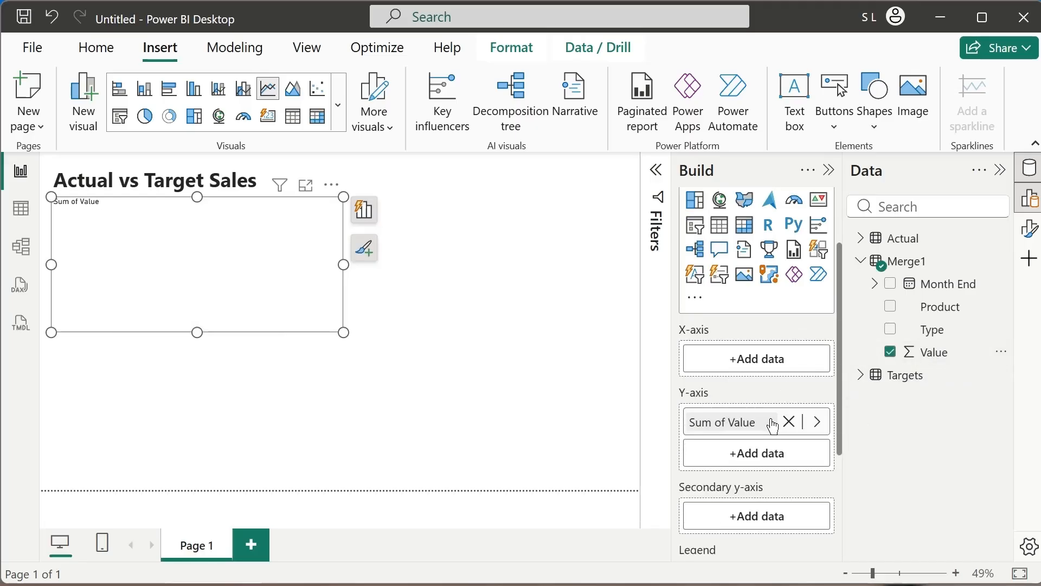
pyautogui.doubleClick(732, 429)
pyautogui.moveTo(760, 421); pyautogui.dragTo(629, 418)
pyautogui.write('S')
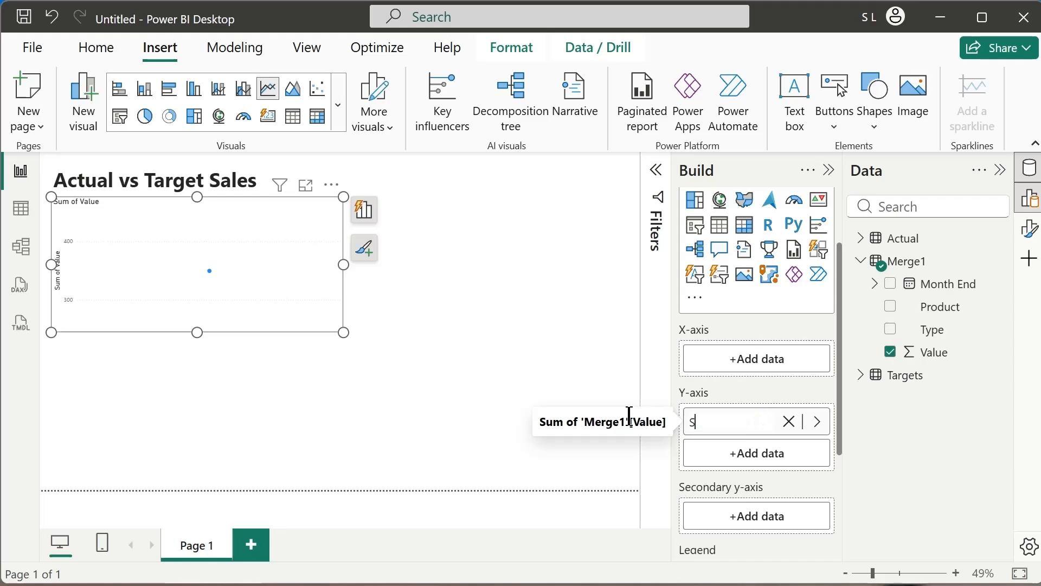
pyautogui.write('ales')
pyautogui.press('Return')
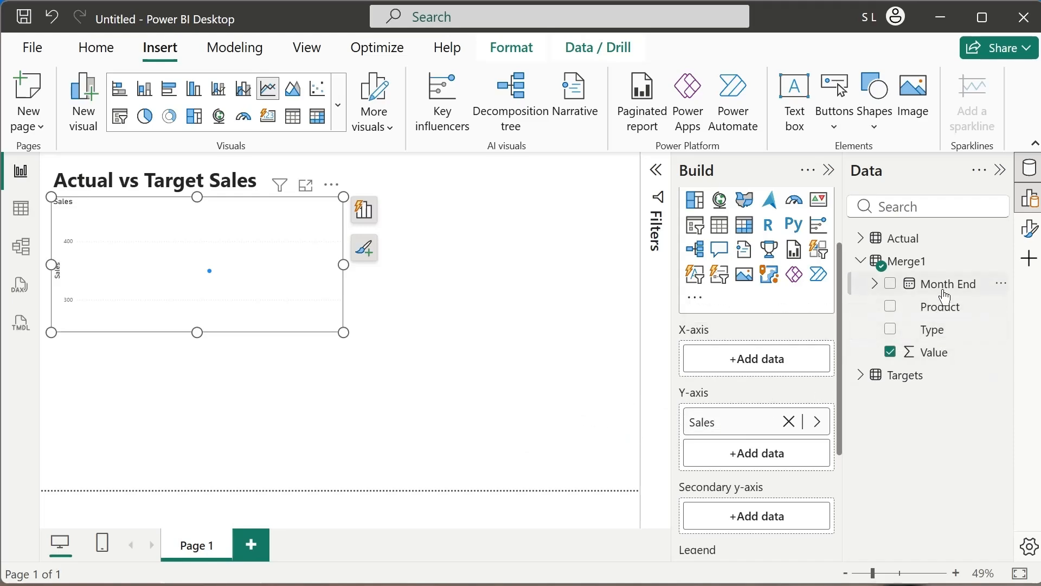
# Put Month End on the line chart's X-axis and use Type as its legend.
pyautogui.moveTo(954, 295); pyautogui.dragTo(780, 362)
pyautogui.scroll(2, 796, 355)
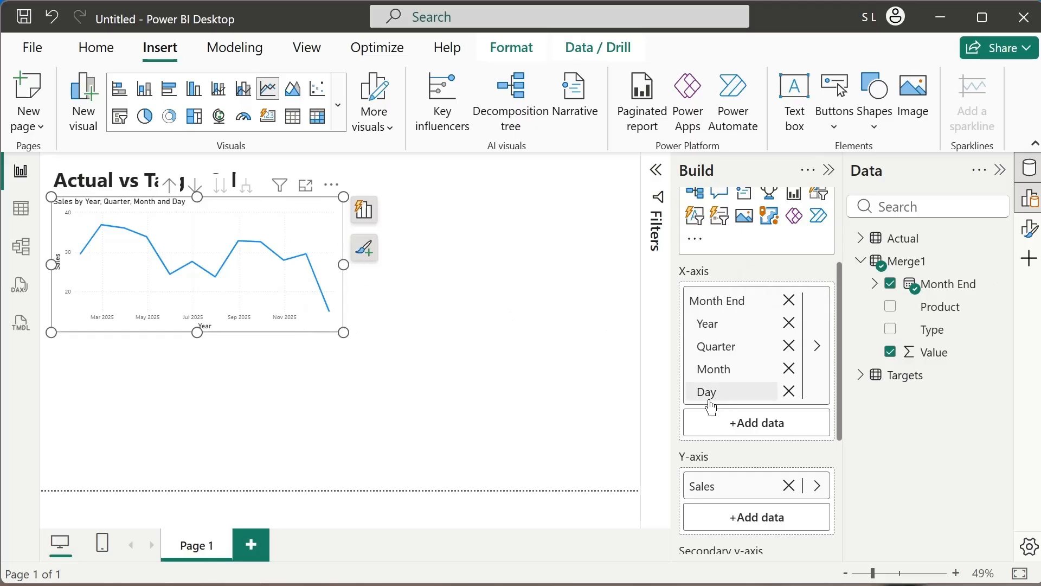
pyautogui.scroll(-4, 765, 445)
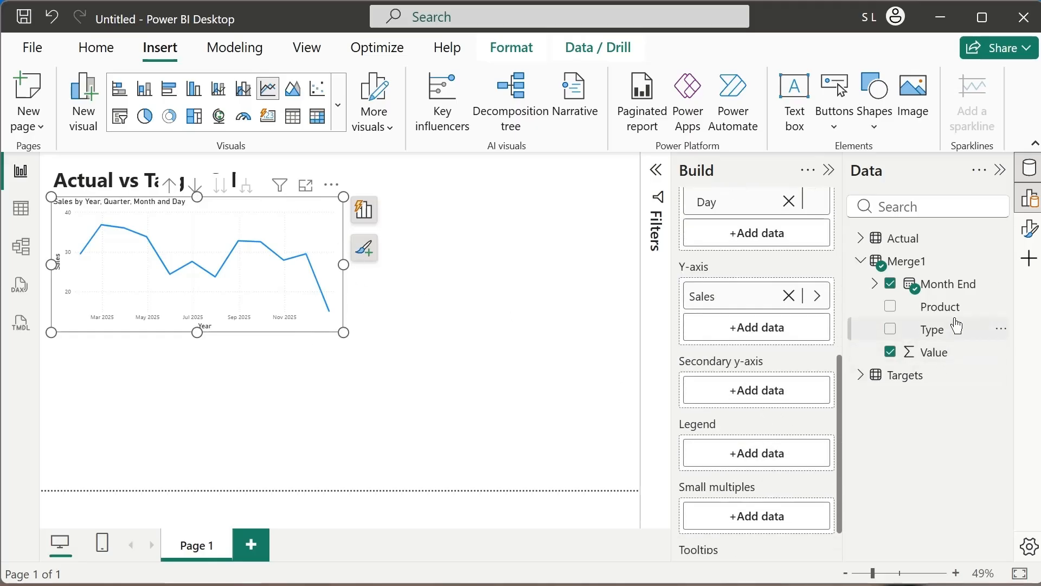
pyautogui.moveTo(957, 339); pyautogui.dragTo(783, 453)
pyautogui.click(350, 350)
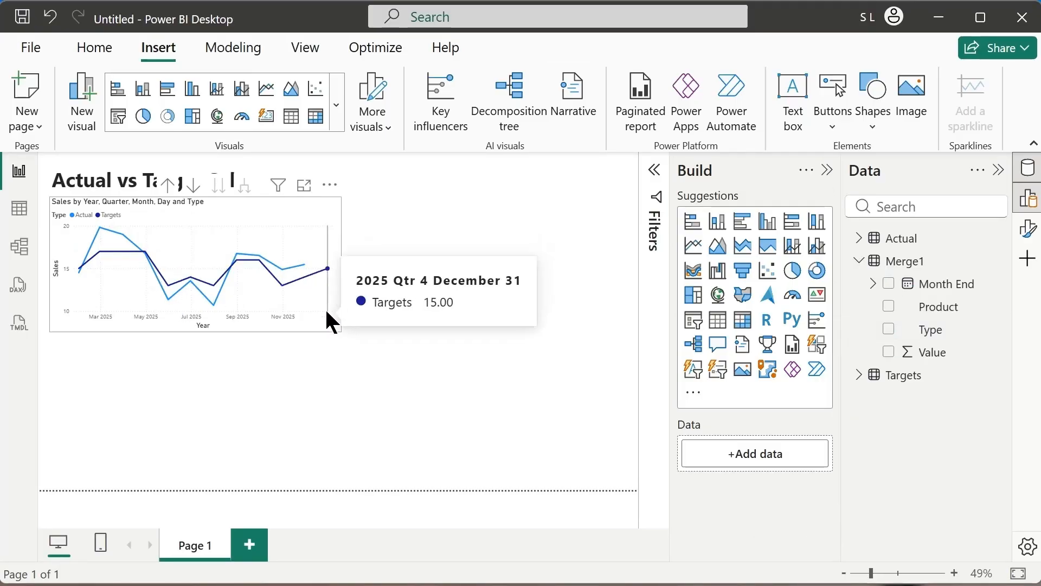
# Duplicate the line chart and place the copy beside the original on the page's right half, aligned at the same height.
pyautogui.click(325, 324)
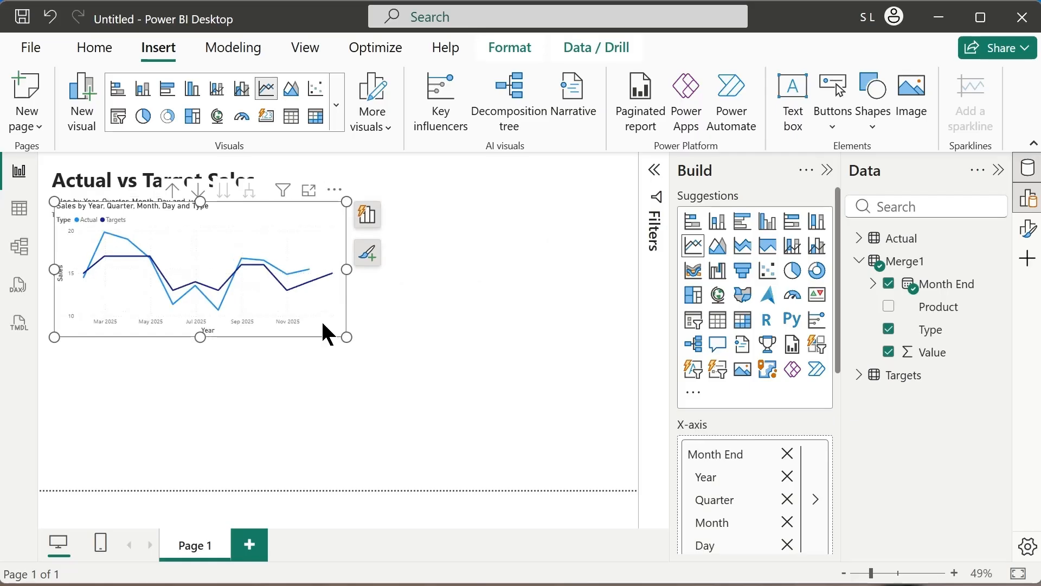
pyautogui.moveTo(329, 333); pyautogui.dragTo(600, 326)
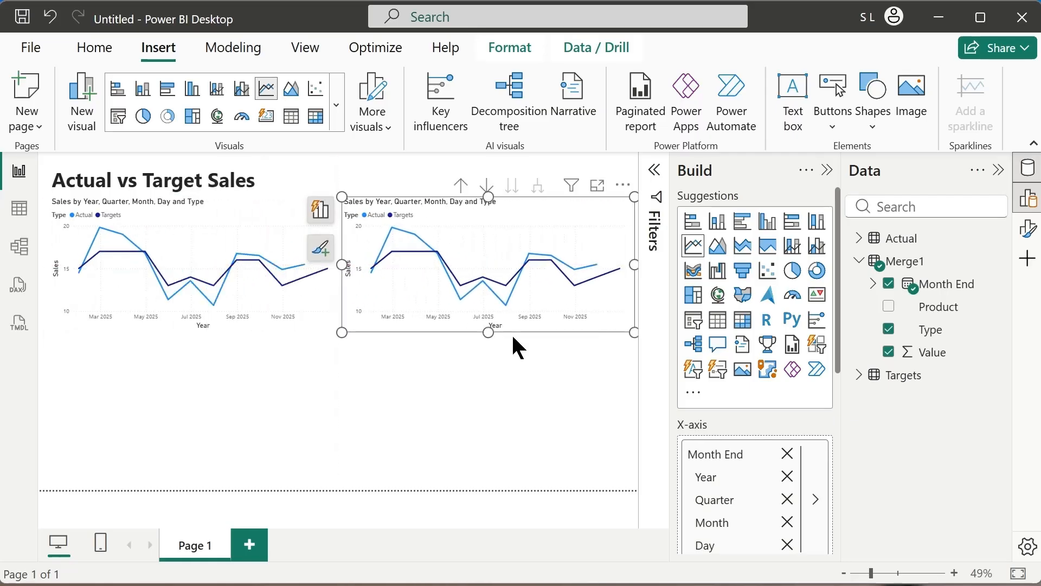
pyautogui.click(511, 344)
# Narrow the original line chart slightly to leave a gap before its copy, and inspect its monthly values.
pyautogui.click(323, 293)
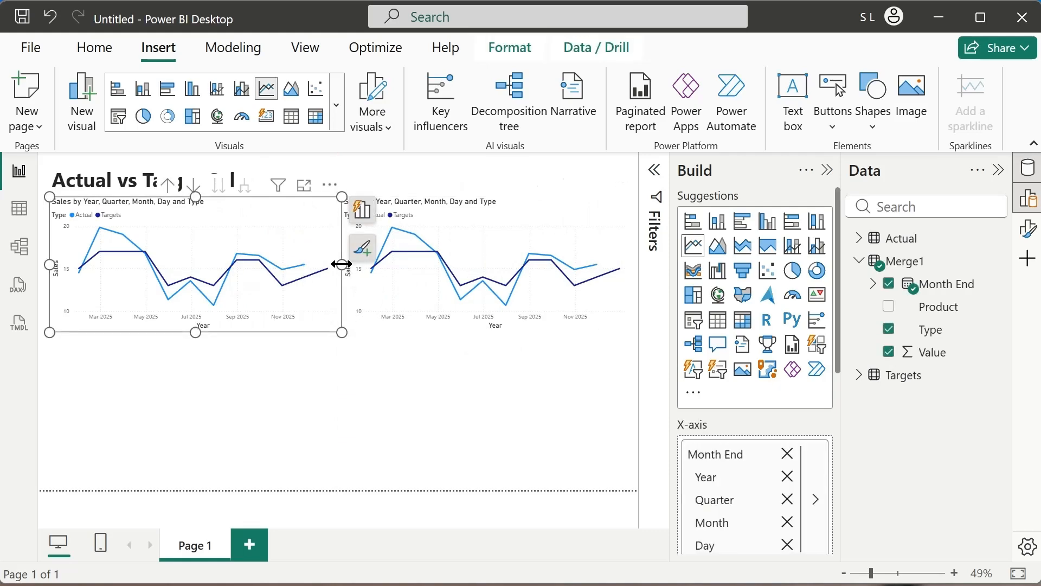
pyautogui.click(361, 296)
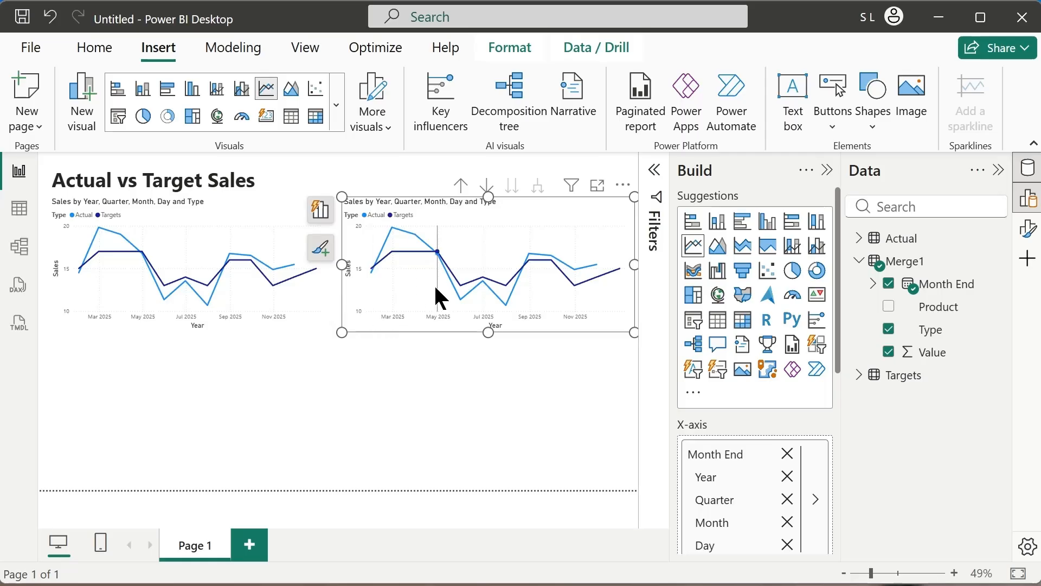
pyautogui.click(178, 318)
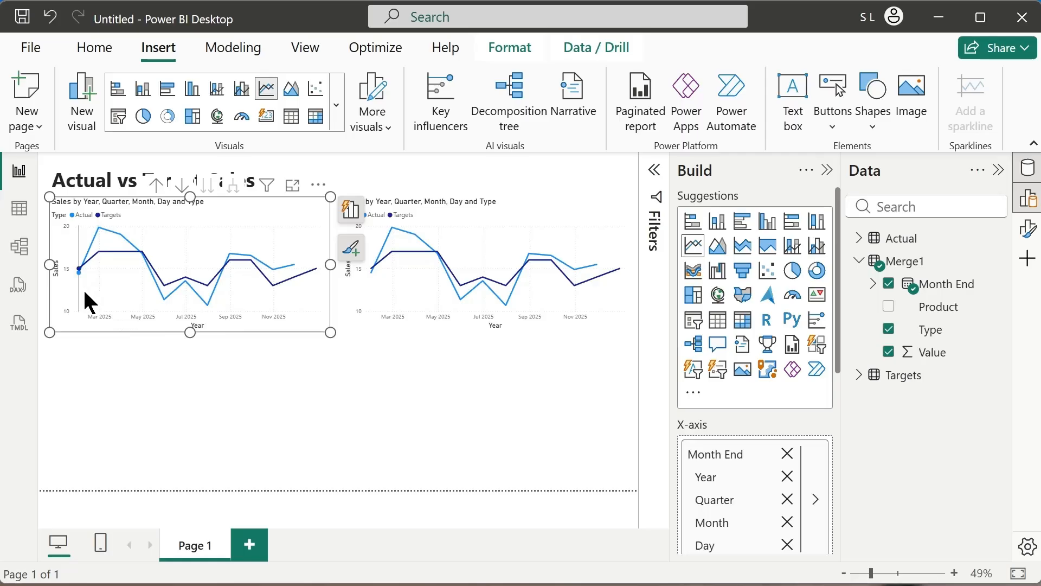
pyautogui.moveTo(182, 300)
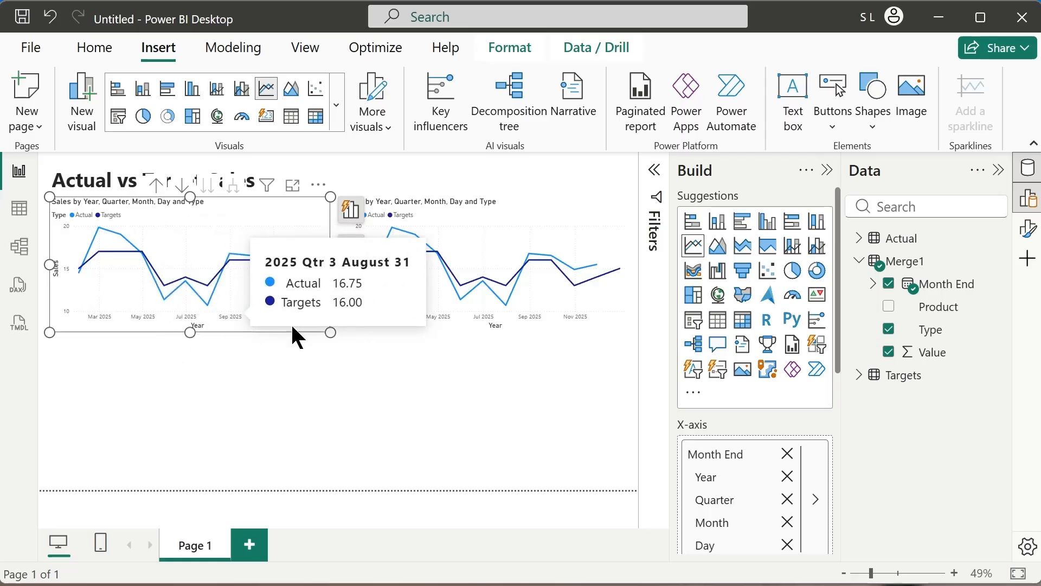
# Add a Running sum visual calculation based on Sales to the copied chart and return to the report page.
pyautogui.click(394, 321)
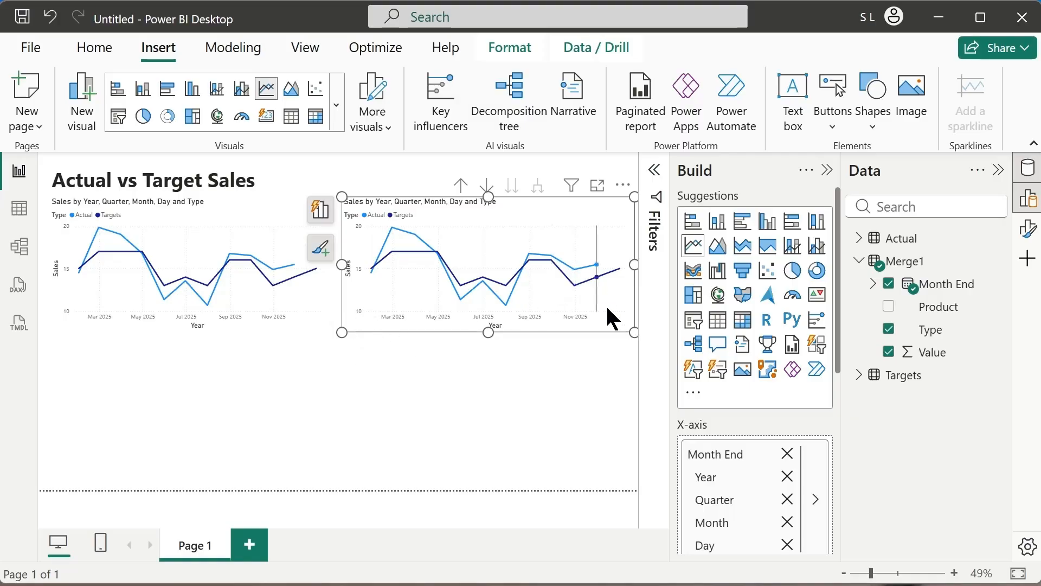
pyautogui.click(624, 186)
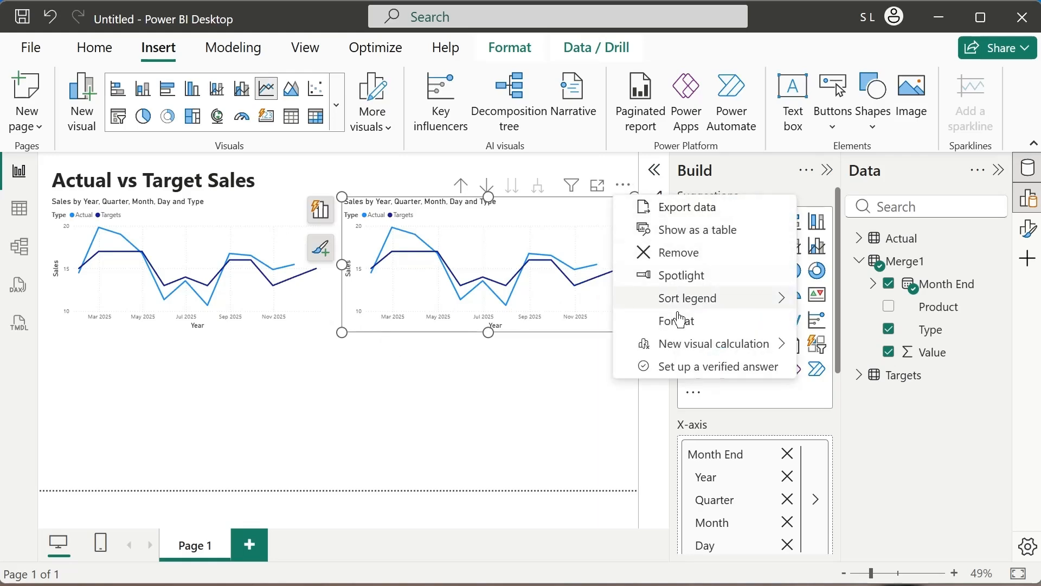
pyautogui.moveTo(672, 348)
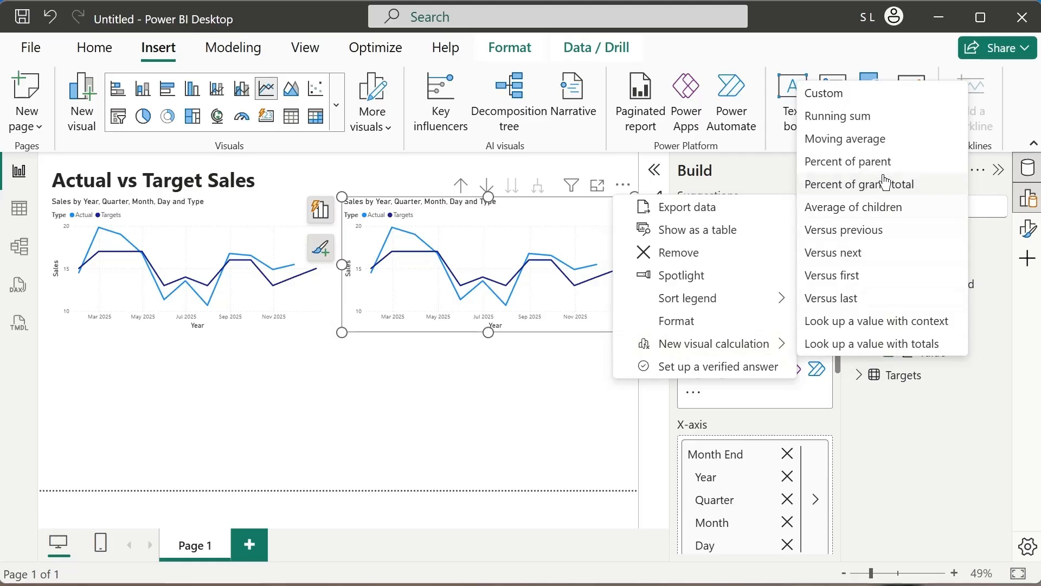
pyautogui.click(847, 122)
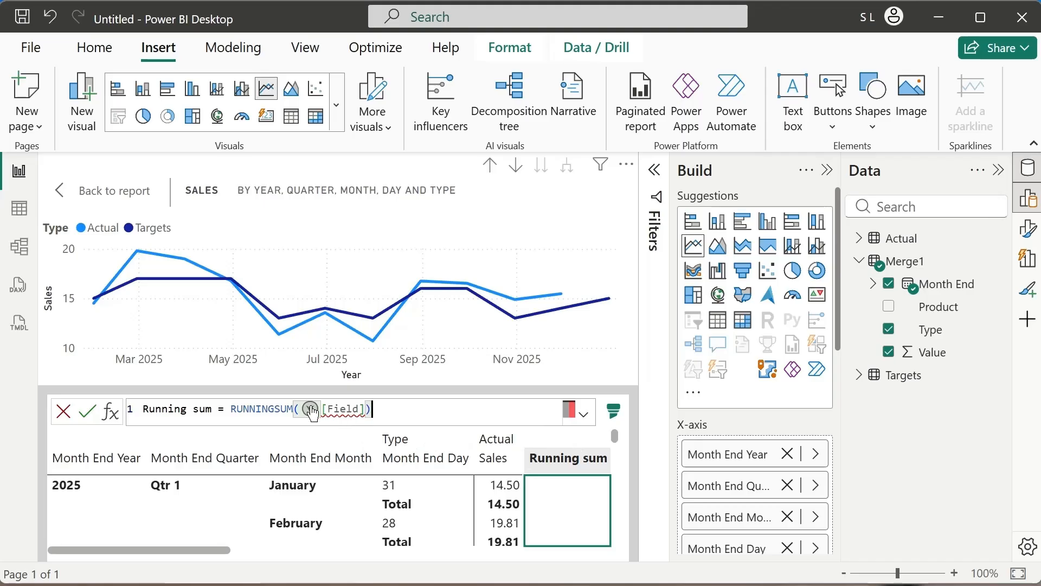
pyautogui.doubleClick(348, 409)
pyautogui.click(373, 461)
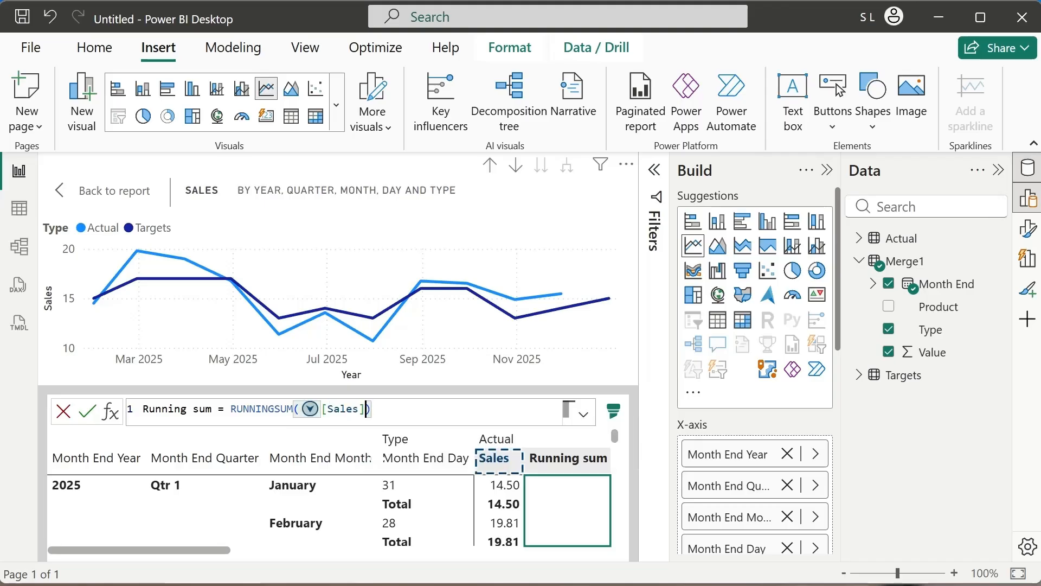
pyautogui.click(89, 413)
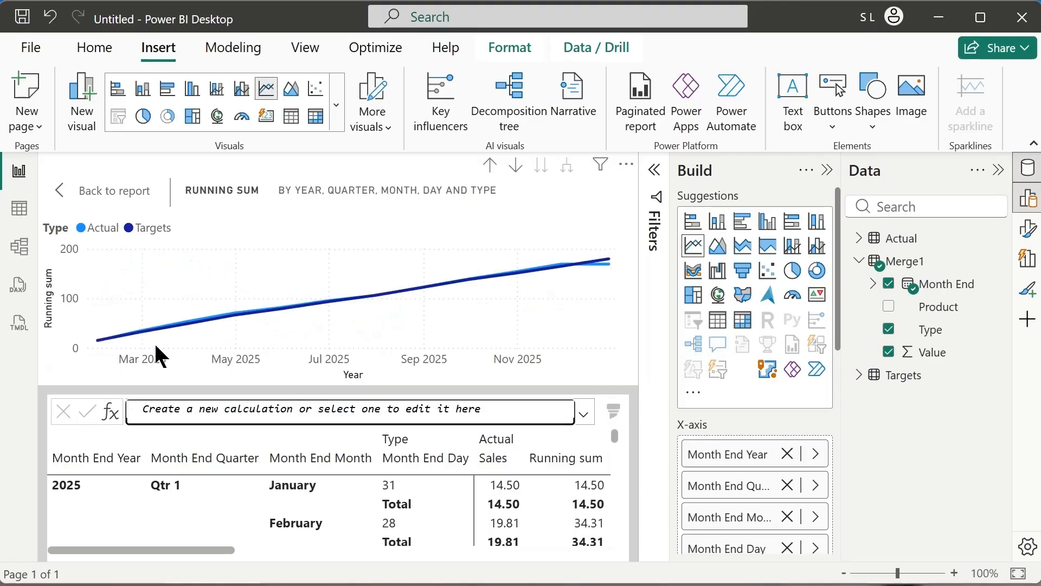
pyautogui.click(82, 191)
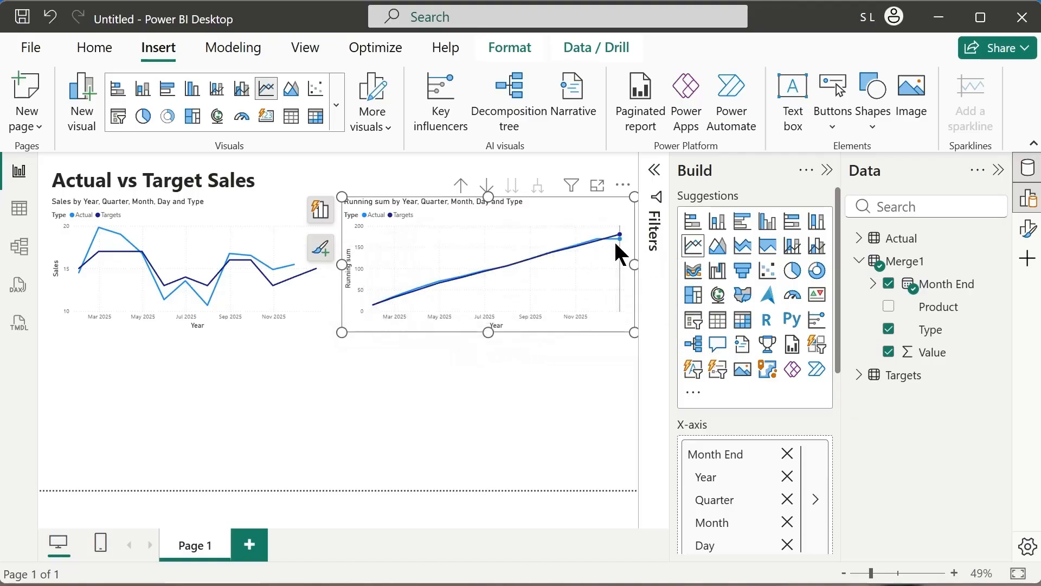
pyautogui.moveTo(498, 265)
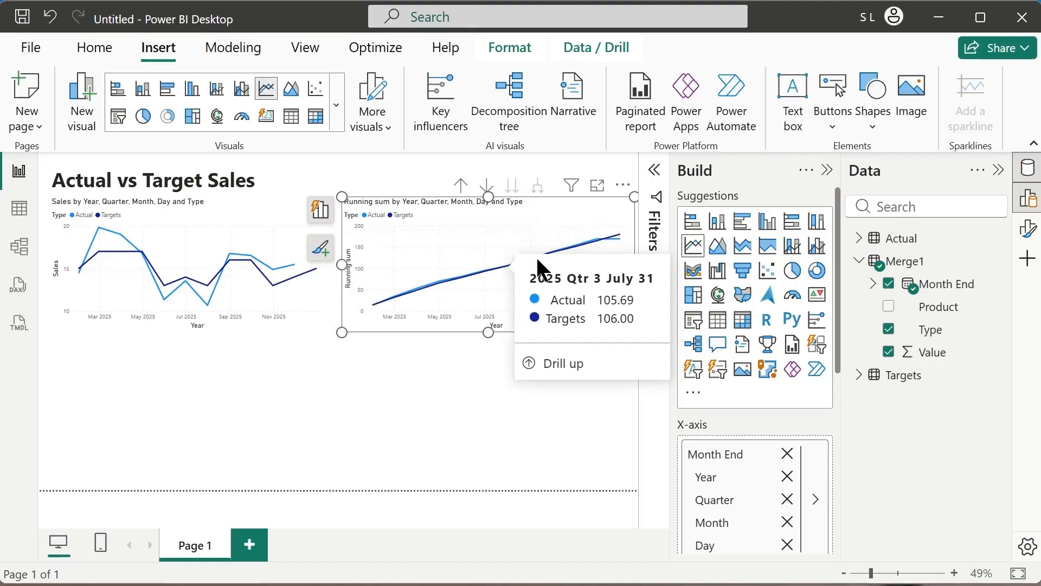
pyautogui.click(381, 367)
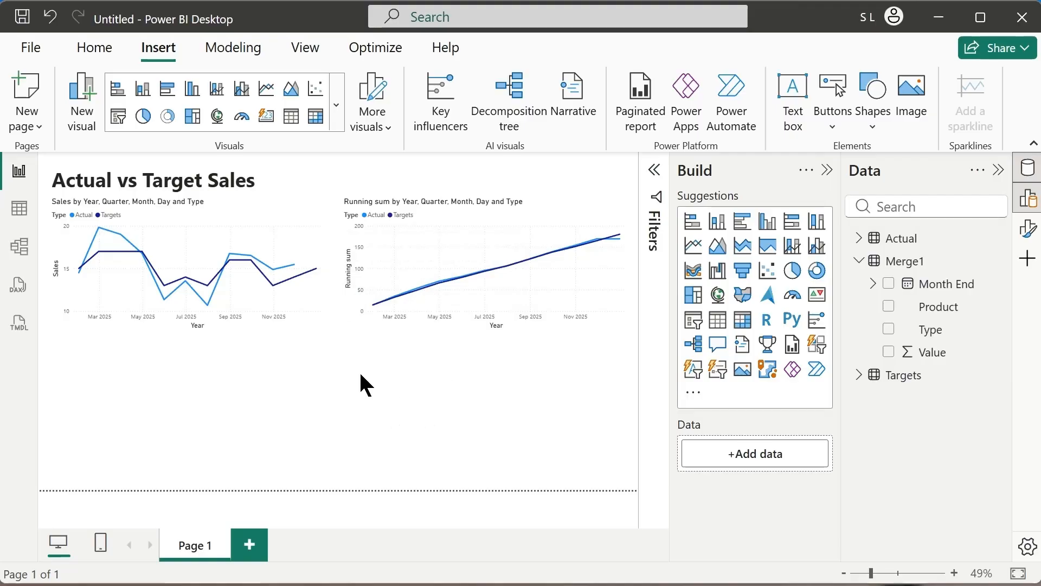
# Create a button slicer from the Product field, shrink it to a small strip, and place it at the page's upper-right corner above the charts.
pyautogui.moveTo(925, 306); pyautogui.dragTo(522, 376)
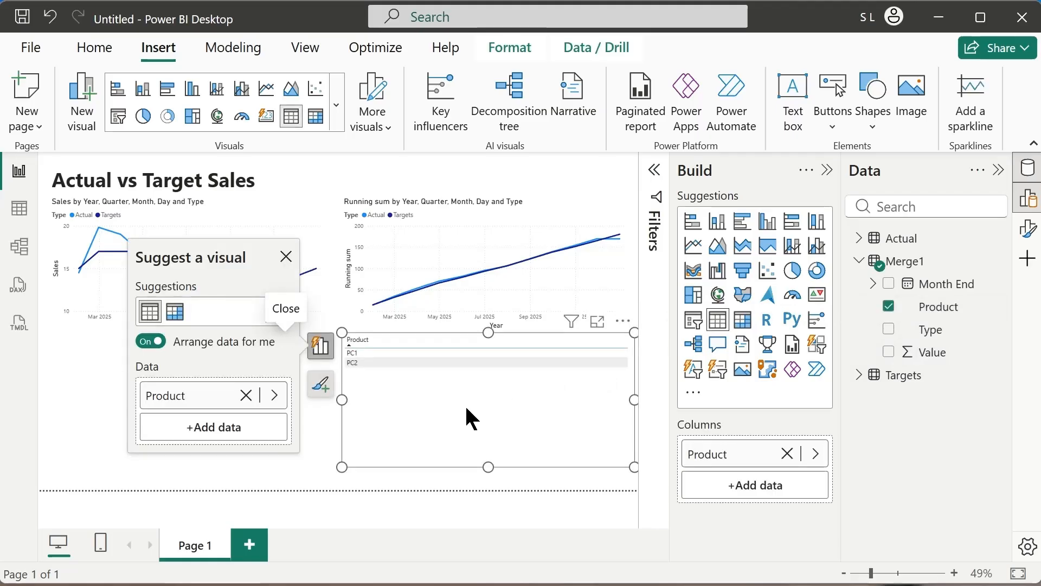
pyautogui.click(817, 351)
pyautogui.moveTo(341, 466); pyautogui.dragTo(492, 368)
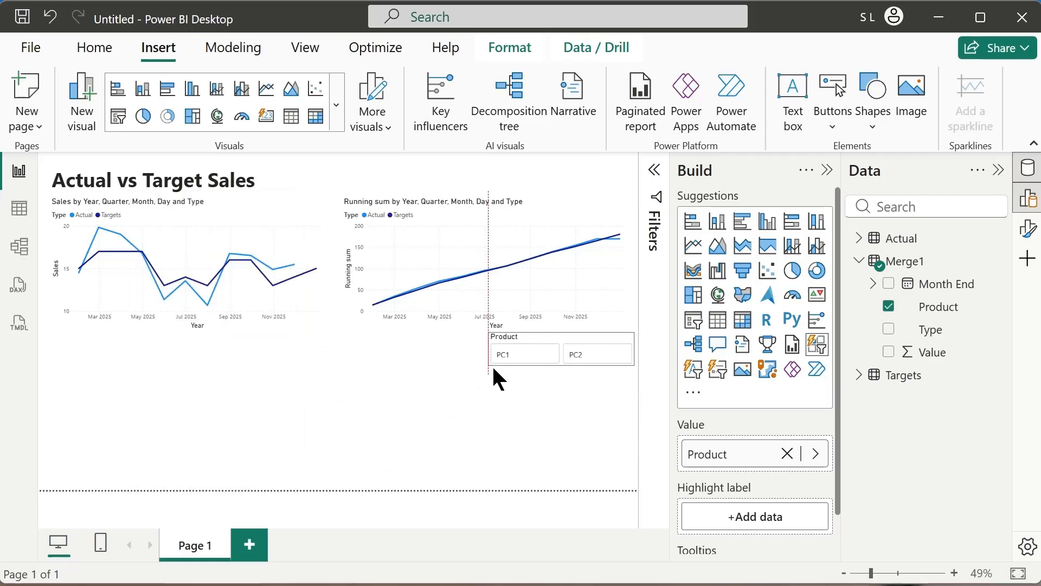
pyautogui.moveTo(549, 339); pyautogui.dragTo(555, 164)
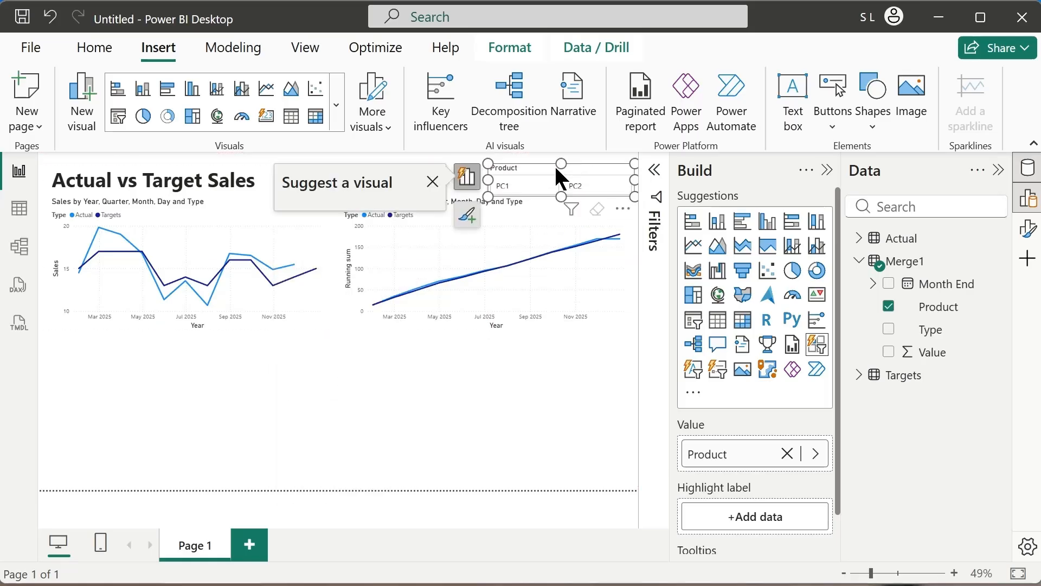
# Move both line charts down slightly to leave space below the title and slicer, keeping them level with each other.
pyautogui.click(533, 210)
pyautogui.moveTo(535, 217); pyautogui.dragTo(526, 221)
pyautogui.click(278, 217)
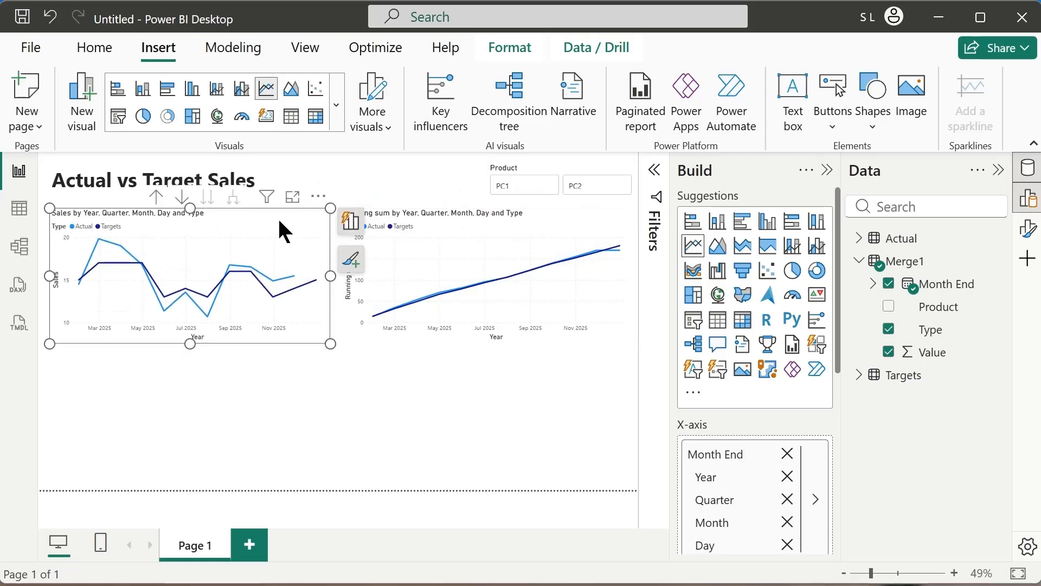
pyautogui.click(433, 172)
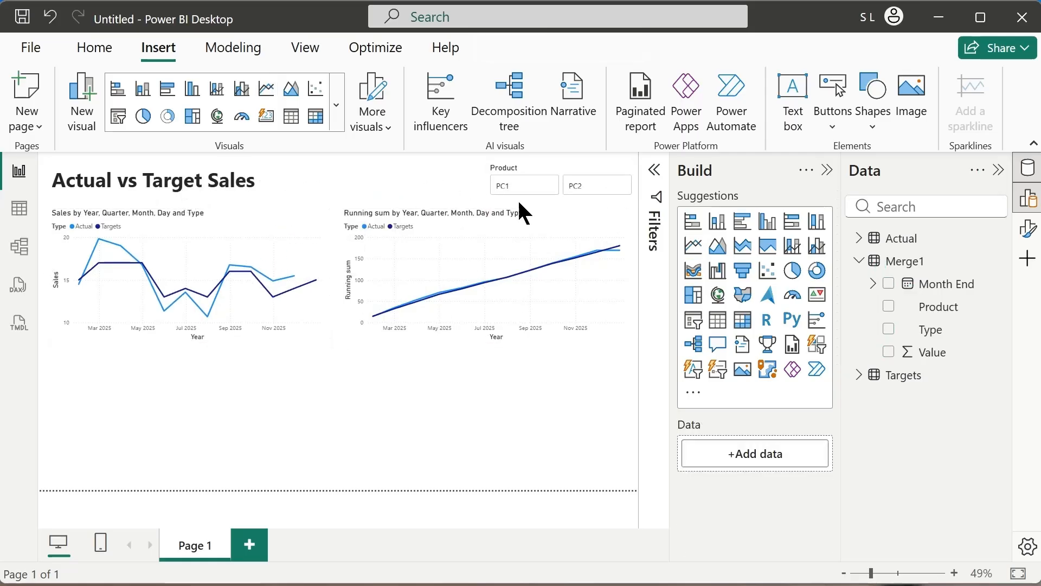
# Filter both charts with the Product slicer by PC1, followed by PC2.
pyautogui.click(529, 187)
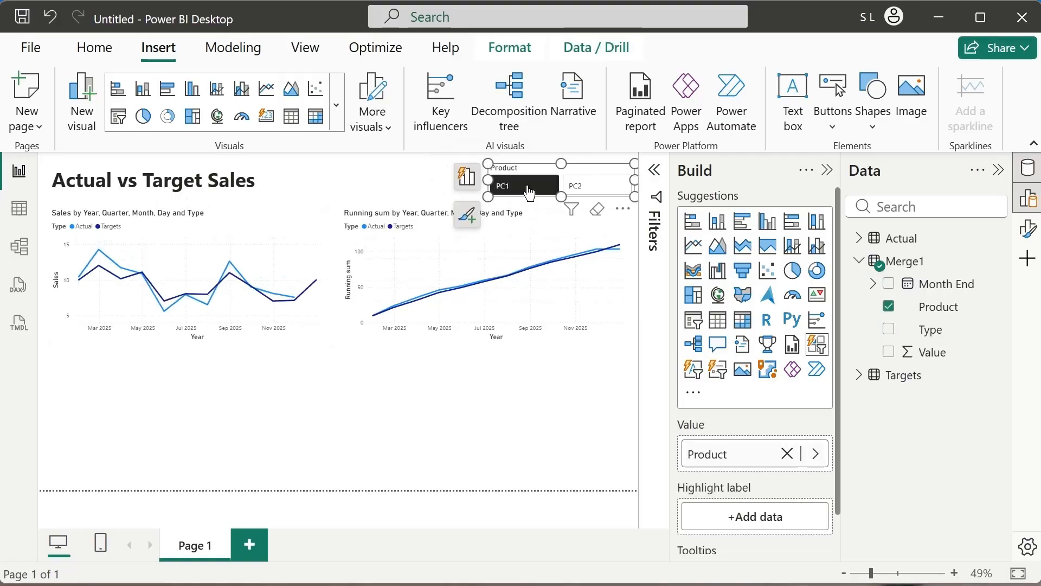
pyautogui.click(613, 193)
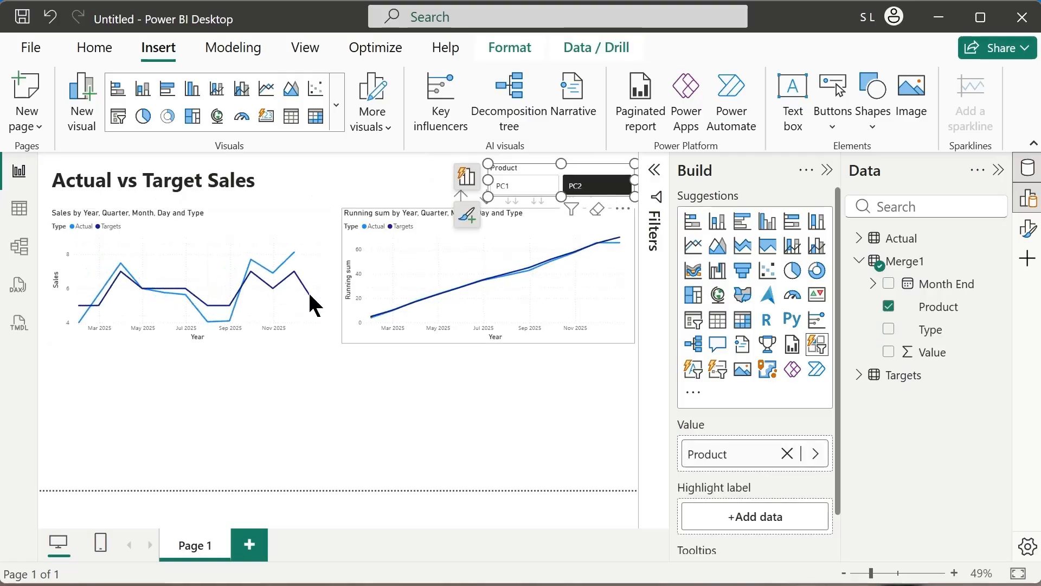
# Compare both line charts for PC1 and PC2 using the Product slicer, and clear its selection.
pyautogui.click(527, 191)
pyautogui.click(584, 187)
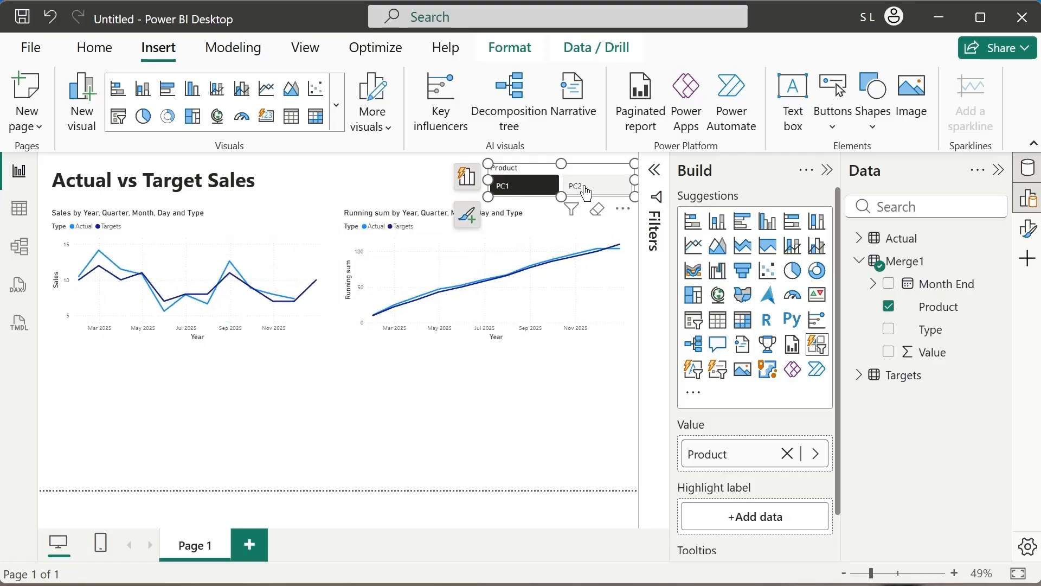
pyautogui.click(523, 191)
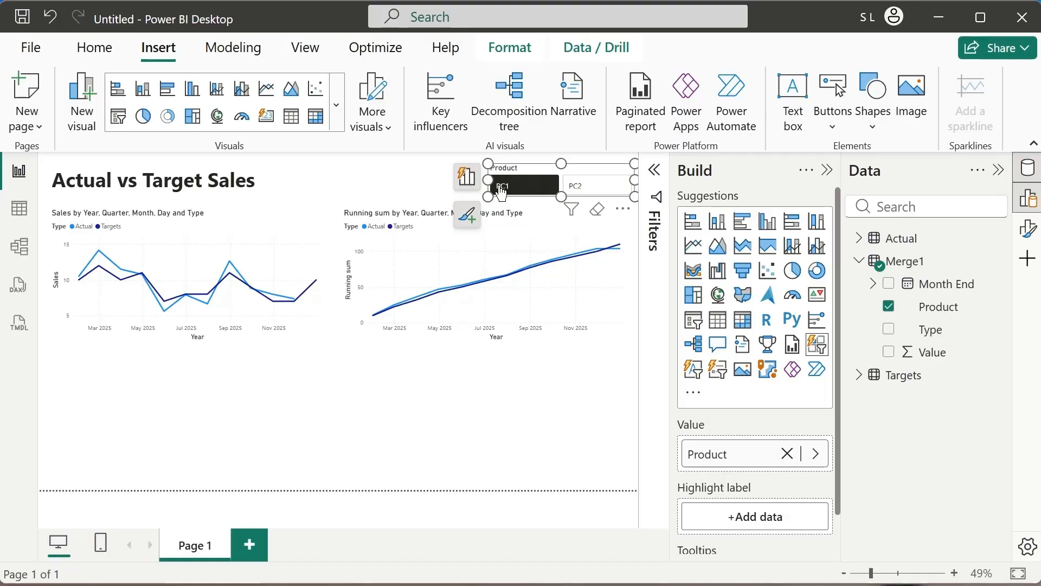
pyautogui.click(583, 187)
pyautogui.click(583, 187)
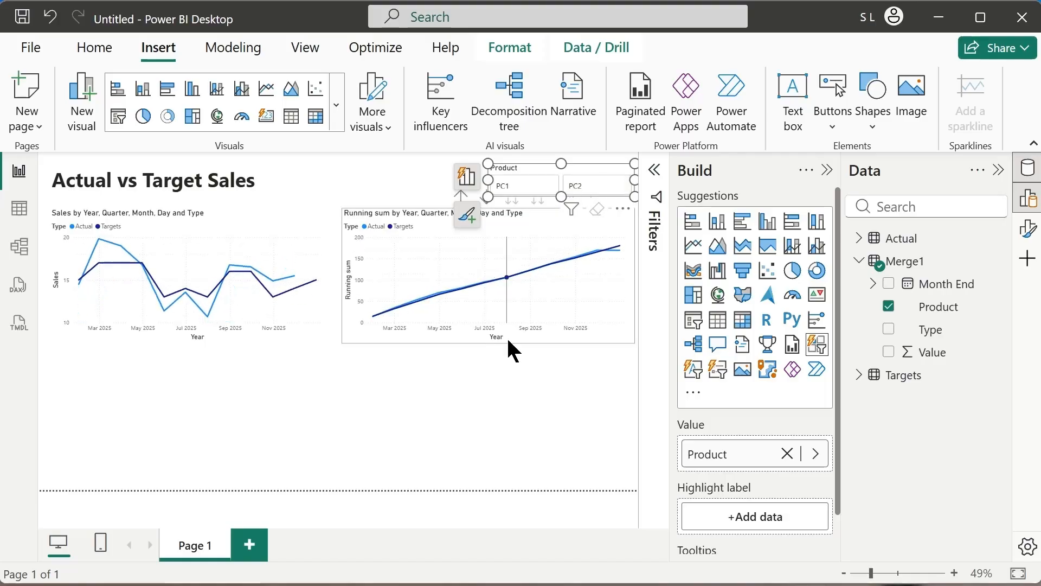
pyautogui.click(512, 360)
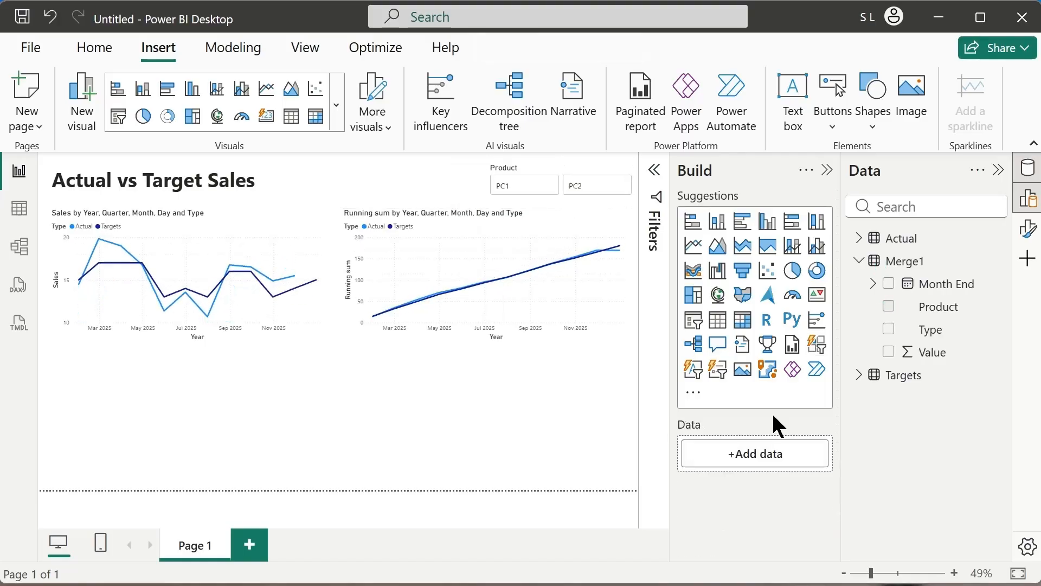
# Create a button slicer from Merge1's Type field below the running-sum chart and shrink it to about half the chart's width.
pyautogui.click(943, 338)
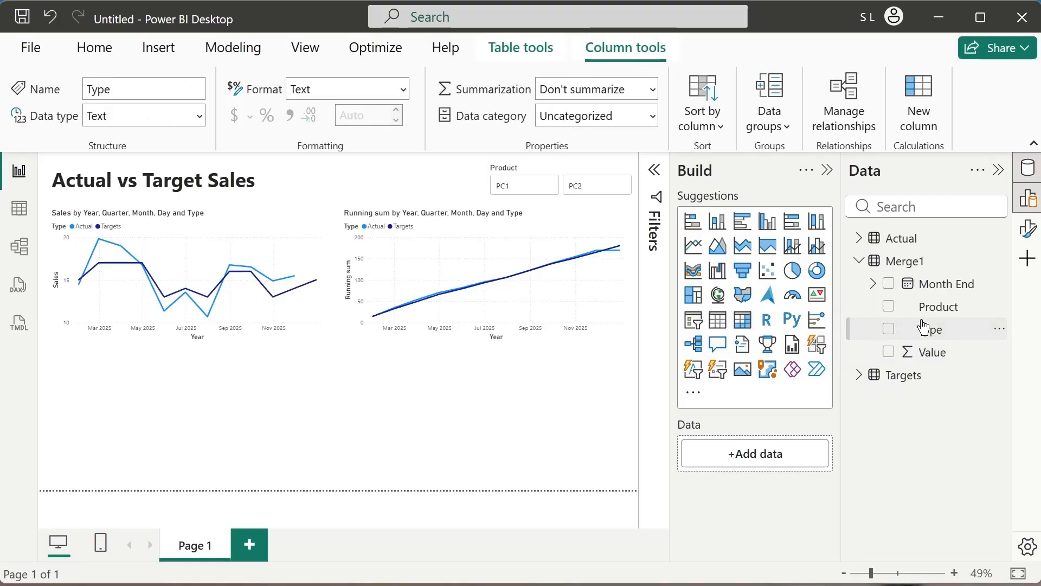
pyautogui.moveTo(924, 327); pyautogui.dragTo(399, 373)
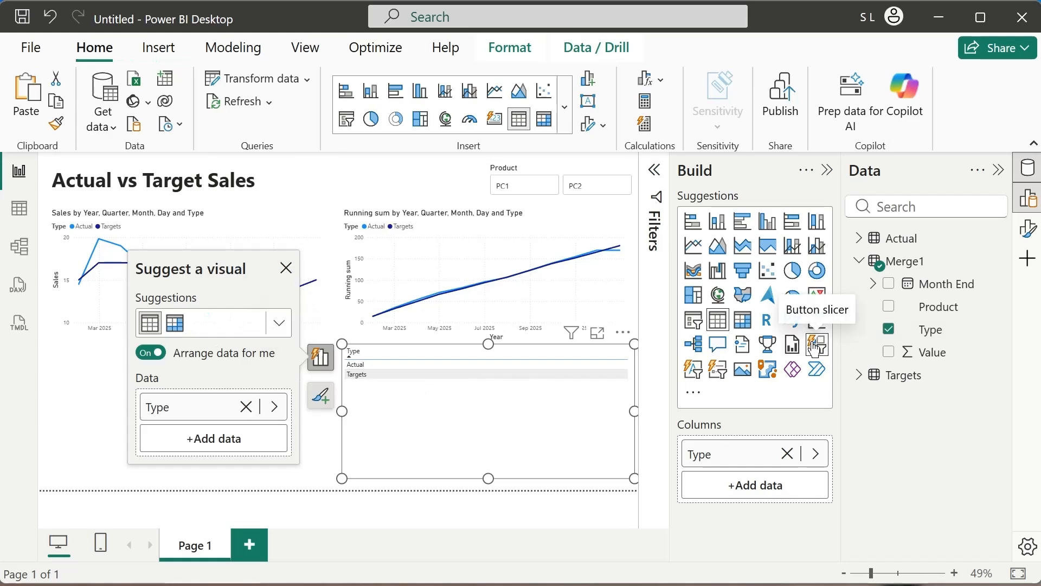
pyautogui.click(821, 351)
pyautogui.moveTo(632, 474); pyautogui.dragTo(475, 407)
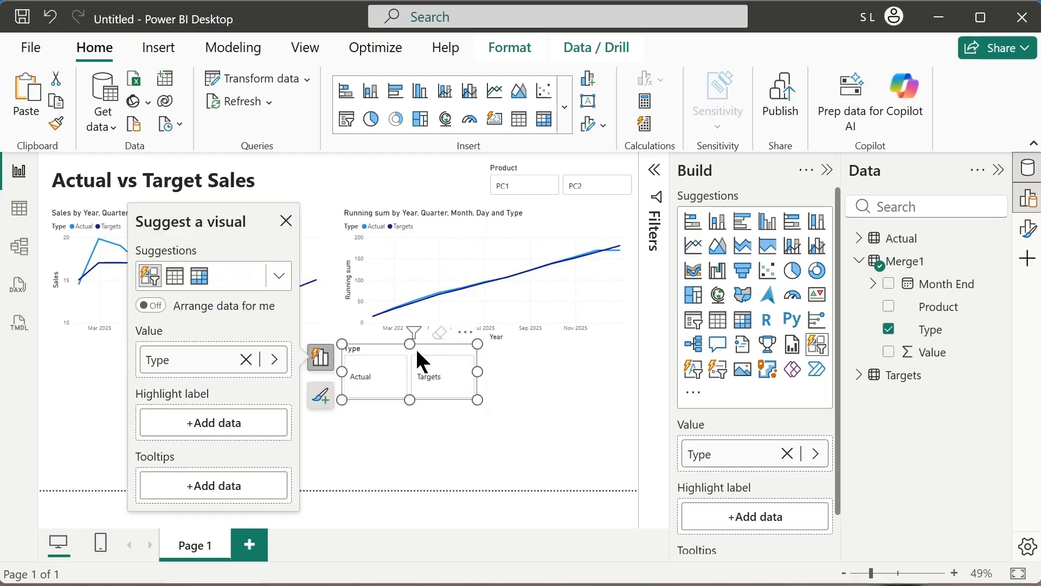
# Place the Type slicer beside the Product slicer above the running-sum chart and trim it to the same strip height.
pyautogui.moveTo(415, 348); pyautogui.dragTo(419, 165)
pyautogui.moveTo(476, 179); pyautogui.dragTo(466, 180)
pyautogui.moveTo(411, 208); pyautogui.dragTo(412, 196)
pyautogui.moveTo(342, 179); pyautogui.dragTo(343, 179)
pyautogui.click(423, 375)
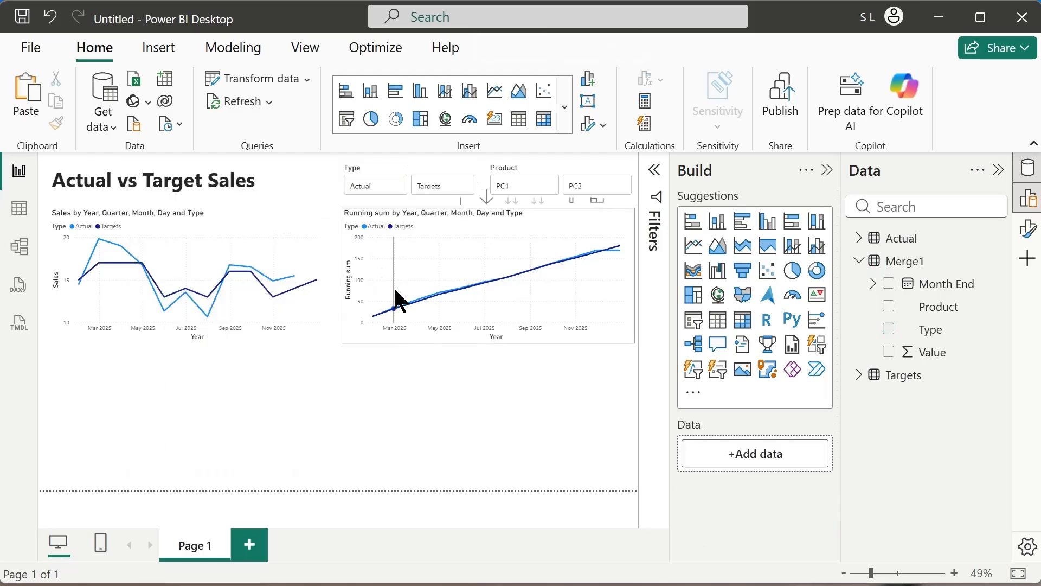
# Check the charts filtered by Actual and by Targets with the Type slicer, and clear its selection.
pyautogui.click(374, 194)
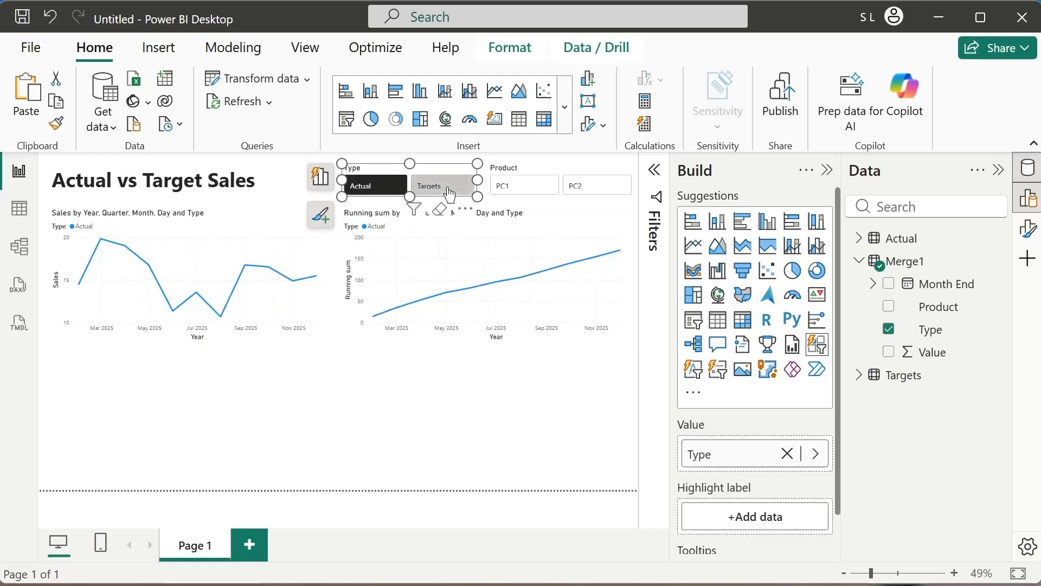
pyautogui.click(445, 187)
pyautogui.click(375, 192)
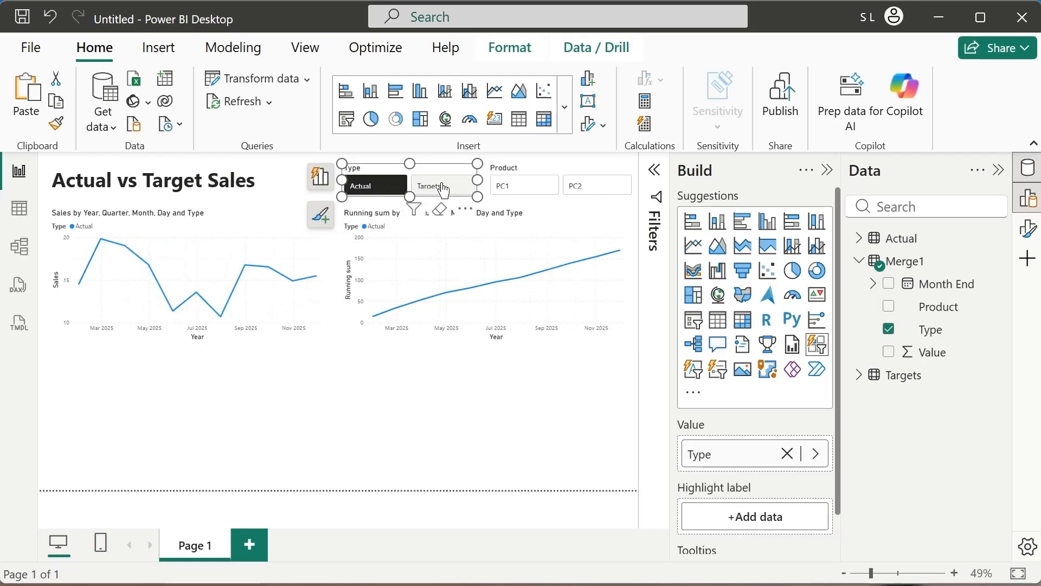
pyautogui.click(440, 186)
pyautogui.click(363, 196)
pyautogui.click(428, 196)
pyautogui.click(441, 196)
# Check the charts again for each product with both types shown, and clear the Product slicer.
pyautogui.click(521, 194)
pyautogui.click(567, 191)
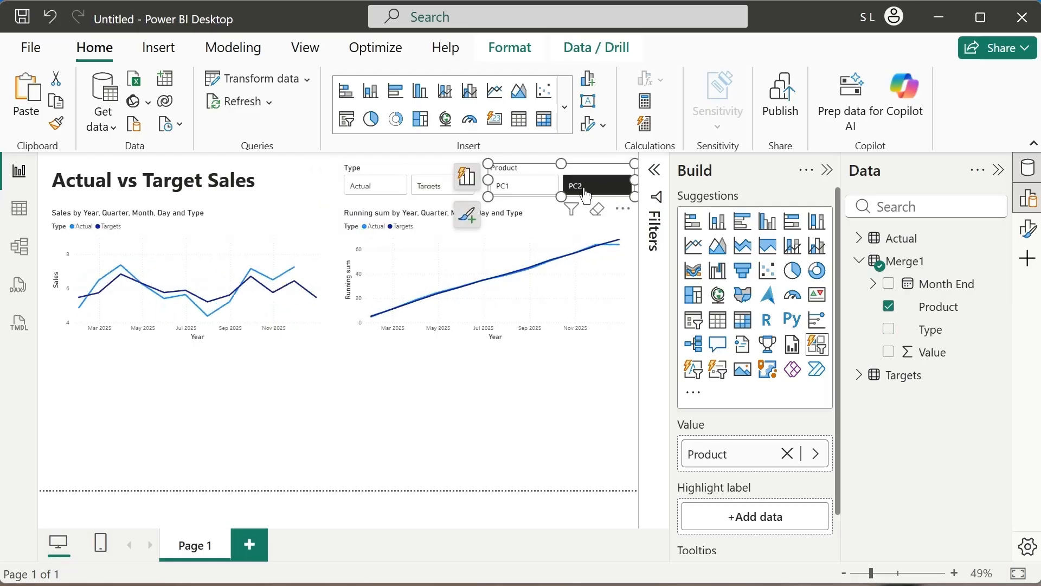
pyautogui.click(506, 192)
pyautogui.click(507, 193)
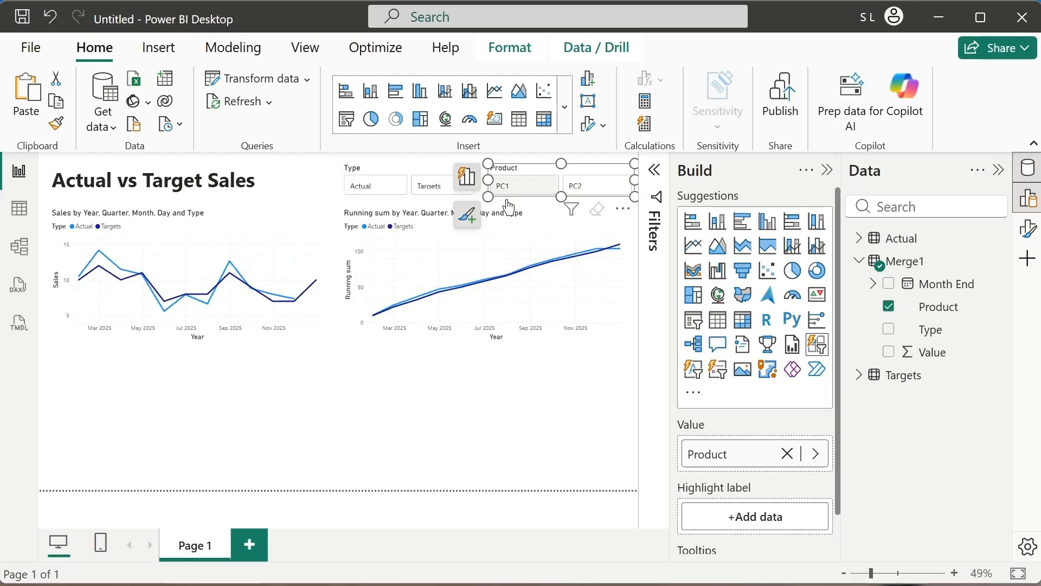
pyautogui.click(482, 424)
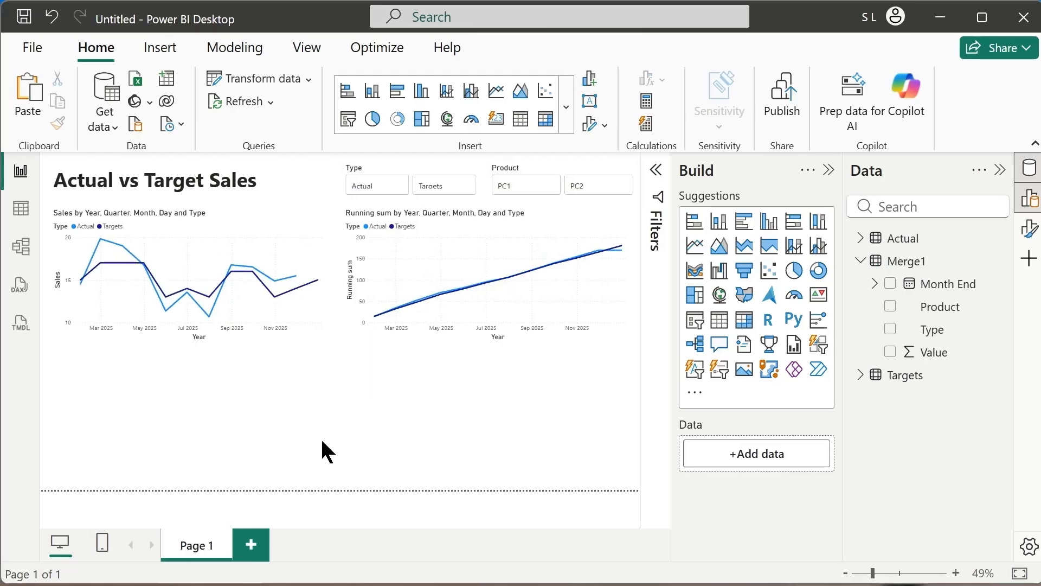
# Add a clustered column chart below the monthly sales chart, sized to about half that chart's width.
pyautogui.click(770, 230)
pyautogui.moveTo(337, 418); pyautogui.dragTo(196, 428)
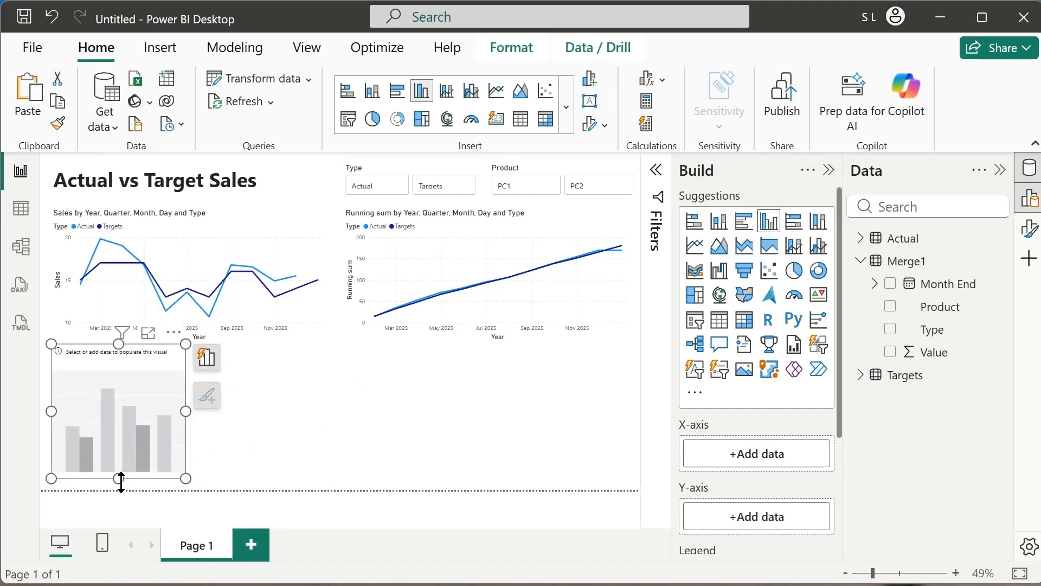
pyautogui.moveTo(121, 481); pyautogui.dragTo(126, 480)
# Assign Product to the column chart's X-axis and Value to its Y-axis.
pyautogui.moveTo(953, 317); pyautogui.dragTo(797, 459)
pyautogui.scroll(-4, 819, 411)
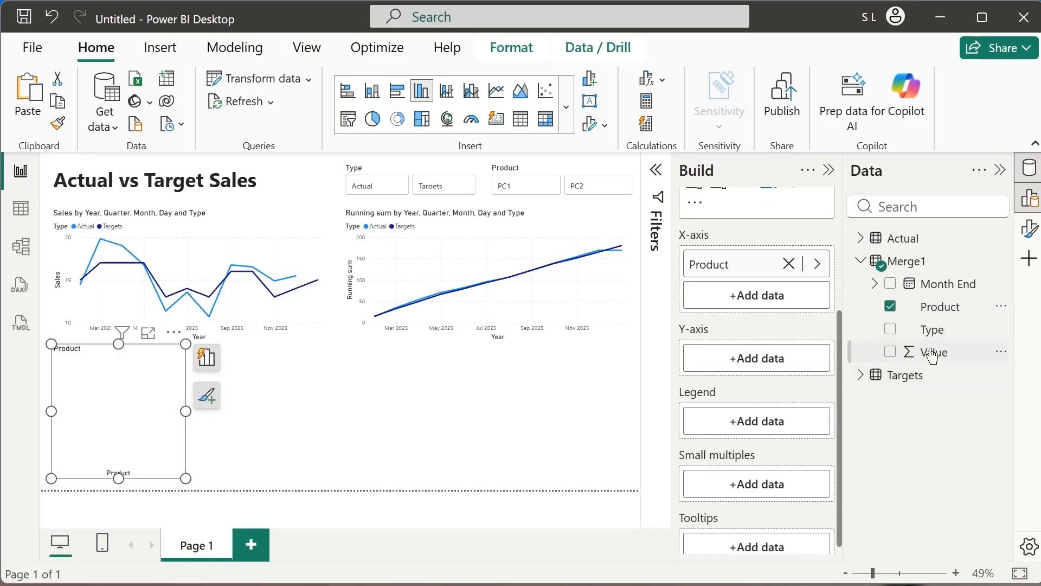
pyautogui.moveTo(937, 353); pyautogui.dragTo(743, 365)
# Rename the column chart's Y-axis value as Sales and use Type as its legend.
pyautogui.doubleClick(725, 325)
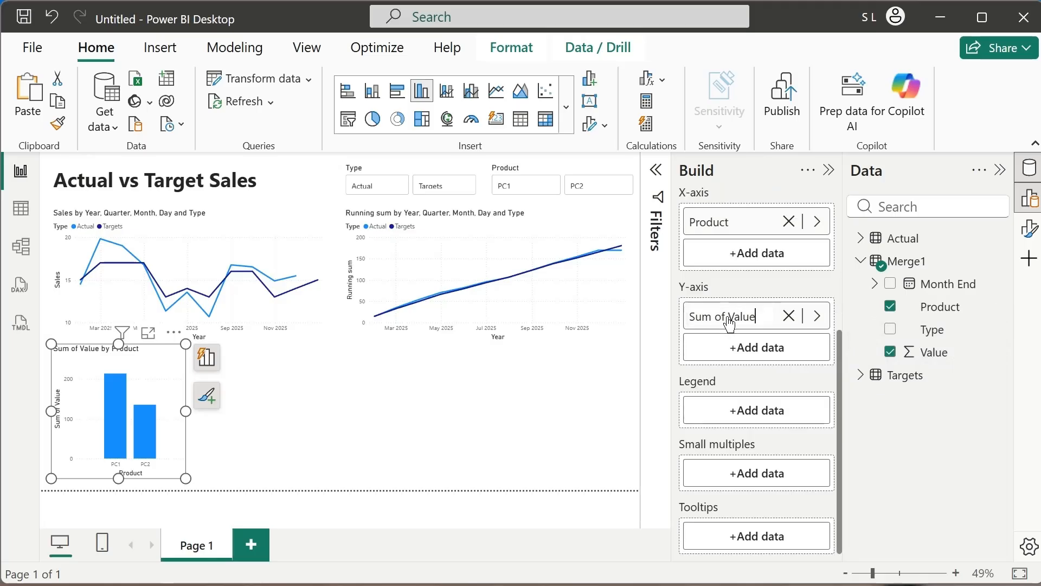
pyautogui.moveTo(727, 318); pyautogui.dragTo(652, 325)
pyautogui.press('BackSpace')
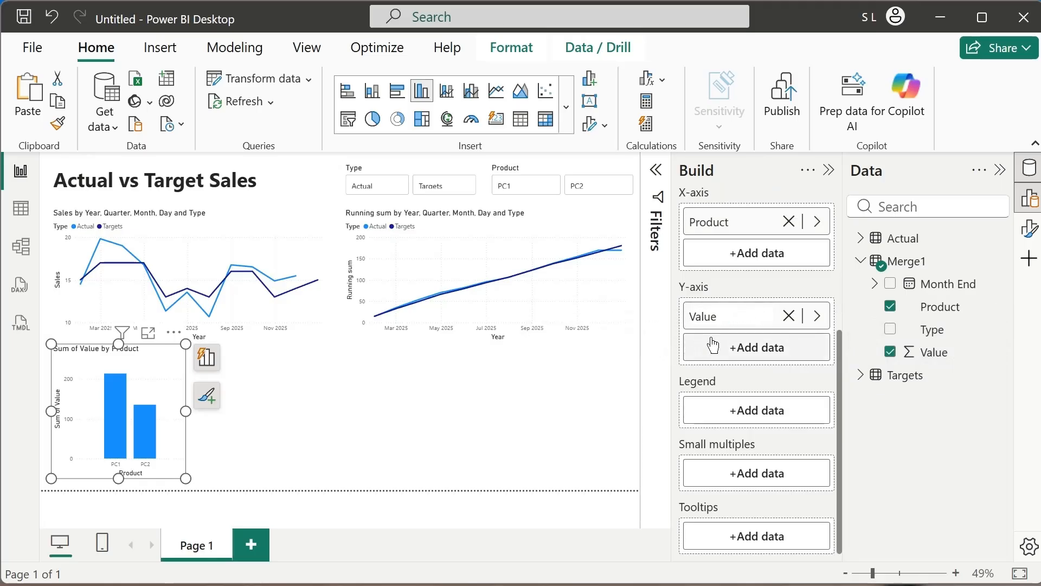
pyautogui.moveTo(736, 313); pyautogui.dragTo(631, 316)
pyautogui.write('Sa')
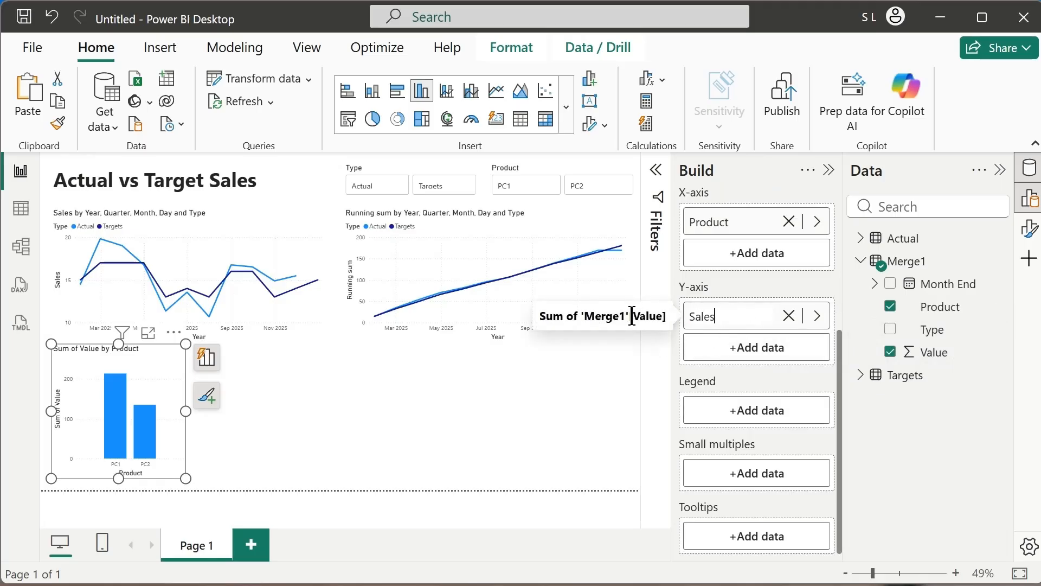
pyautogui.write('les')
pyautogui.press('Return')
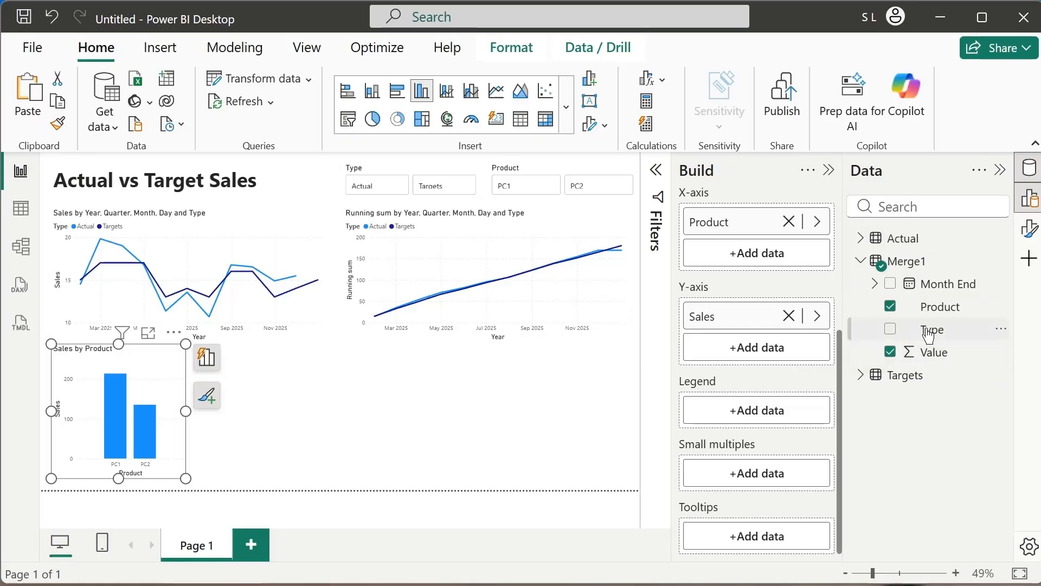
pyautogui.moveTo(929, 335); pyautogui.dragTo(767, 414)
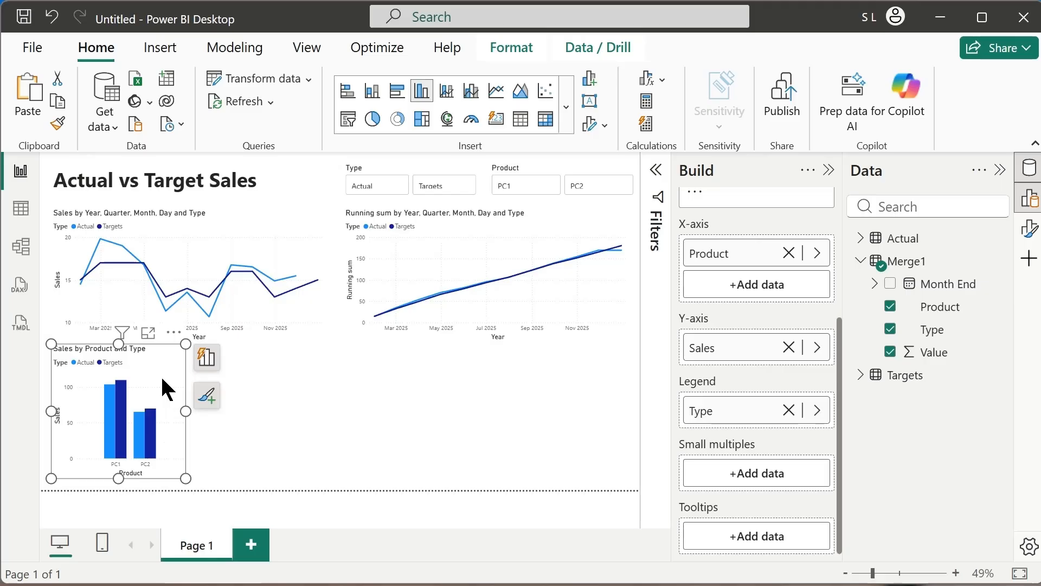
# Copy the column chart beside the original and swap the copy's fields, with Type on the X-axis and Product as the legend.
pyautogui.moveTo(163, 380); pyautogui.dragTo(301, 359)
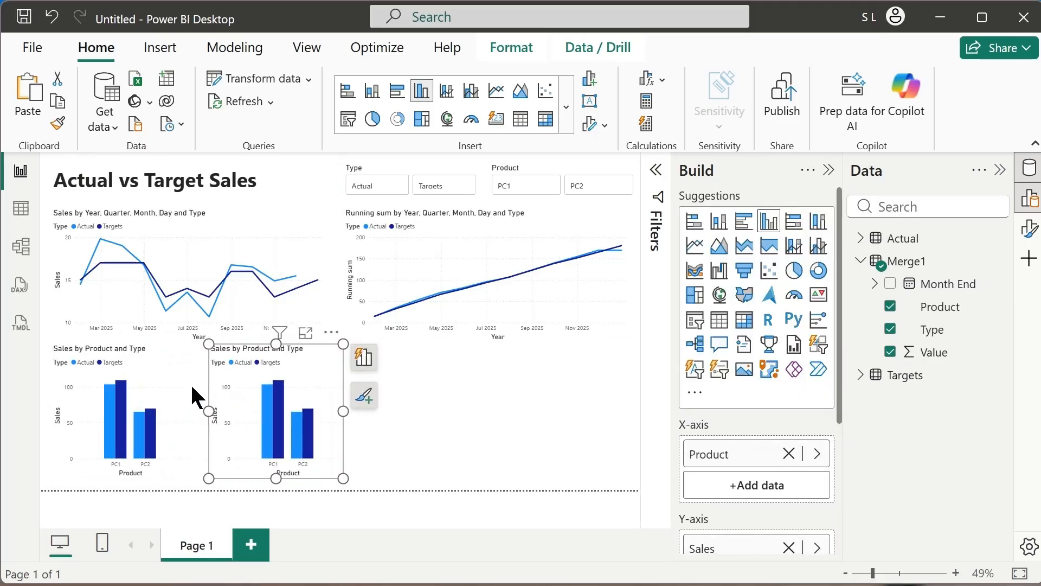
pyautogui.moveTo(224, 374); pyautogui.dragTo(217, 366)
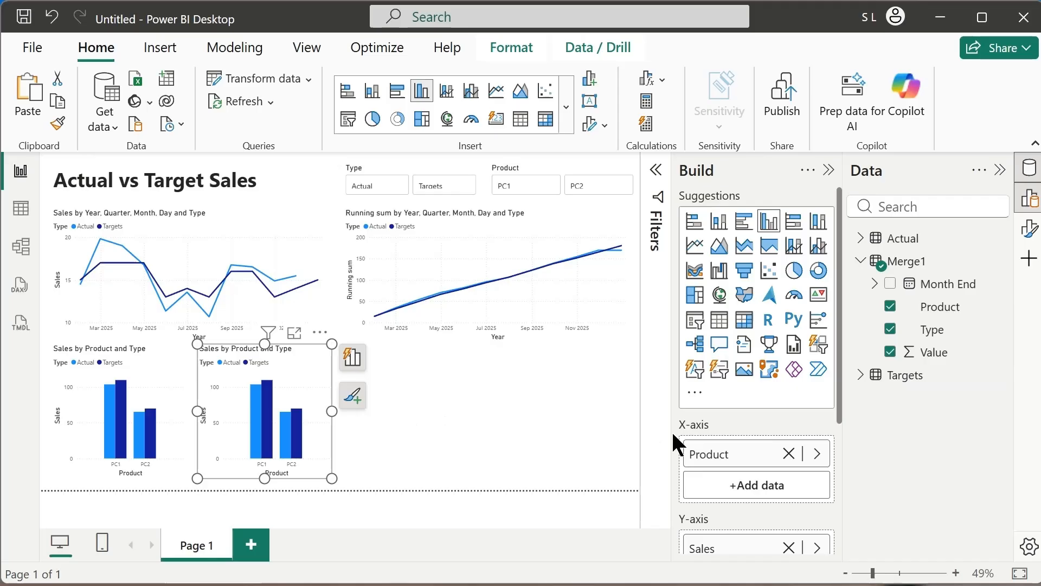
pyautogui.scroll(-3, 742, 407)
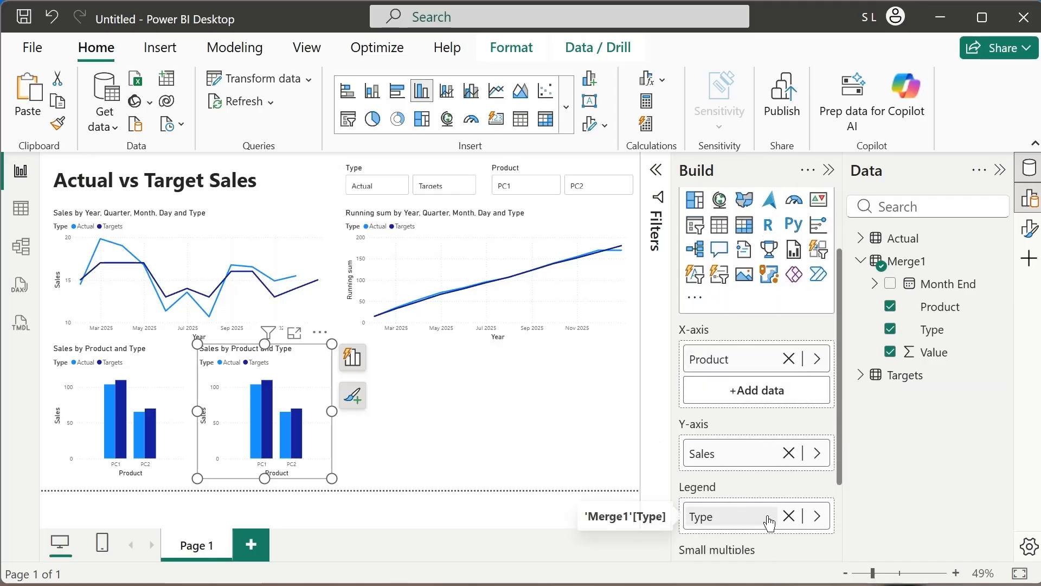
pyautogui.moveTo(772, 524); pyautogui.dragTo(759, 396)
pyautogui.moveTo(720, 353); pyautogui.dragTo(748, 511)
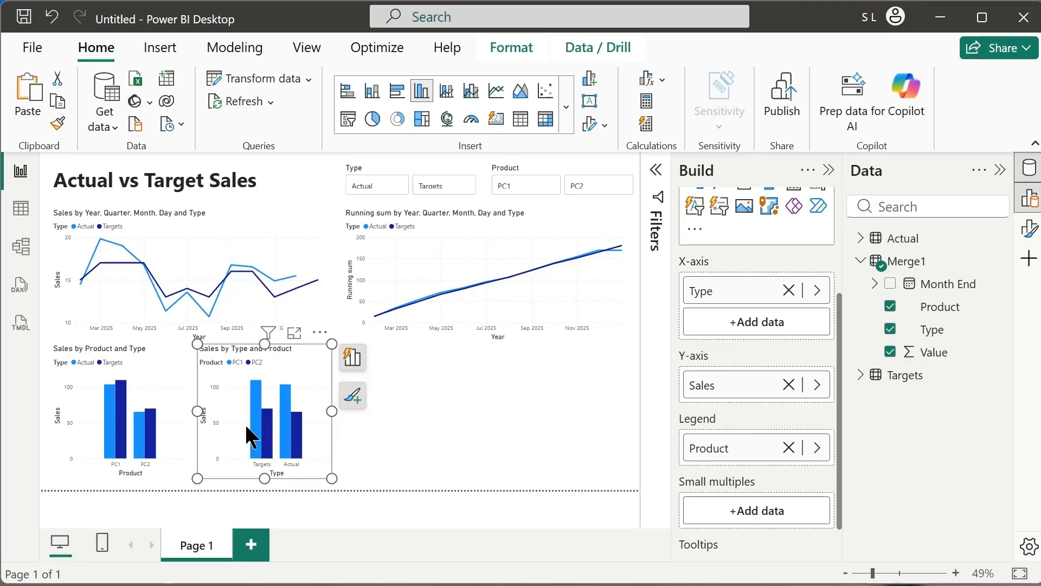
pyautogui.click(404, 451)
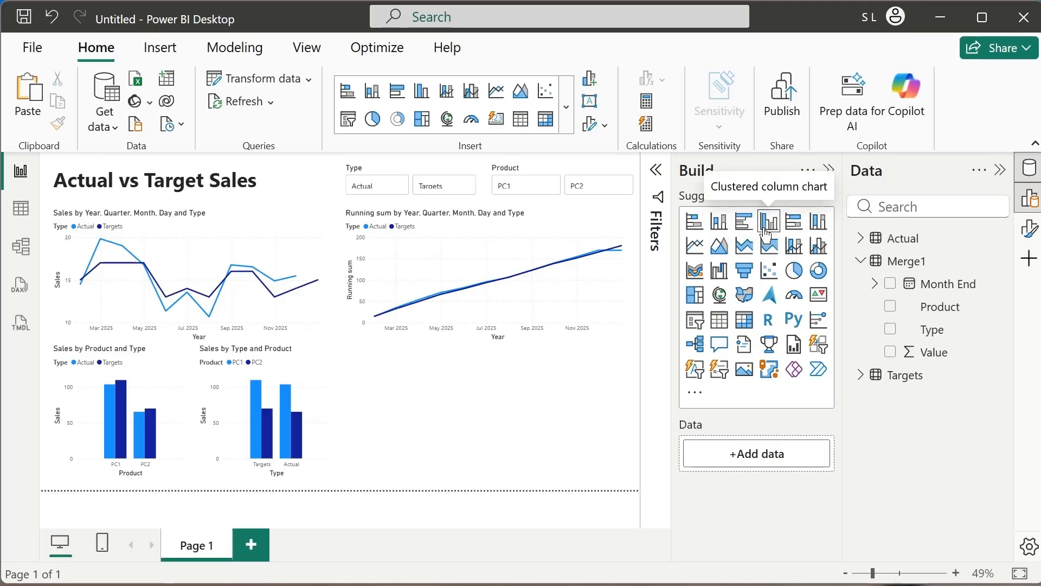
# Add an empty clustered column chart that fills the space below the running-sum chart.
pyautogui.moveTo(623, 275); pyautogui.dragTo(472, 398)
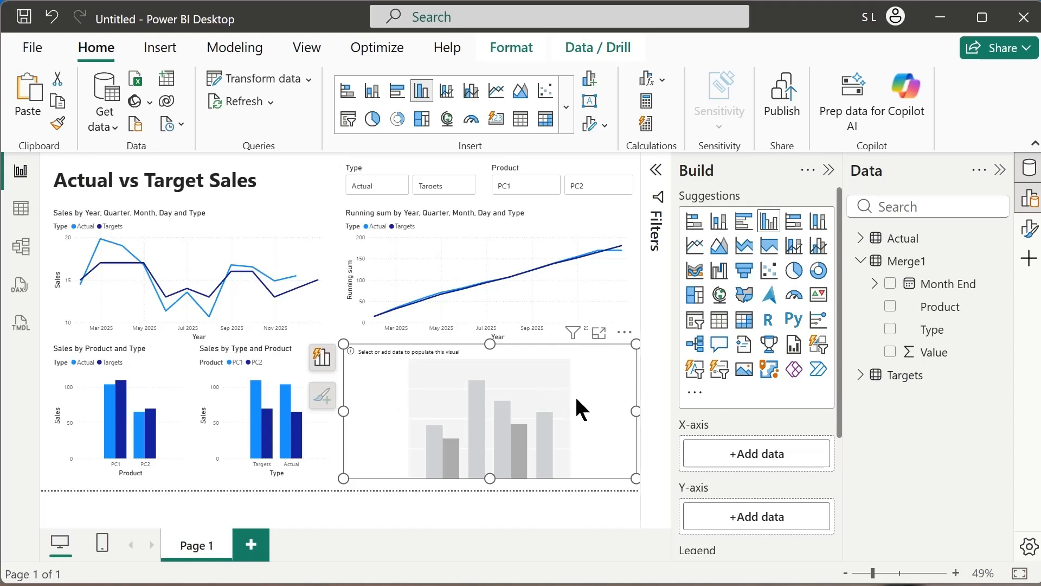
pyautogui.click(510, 503)
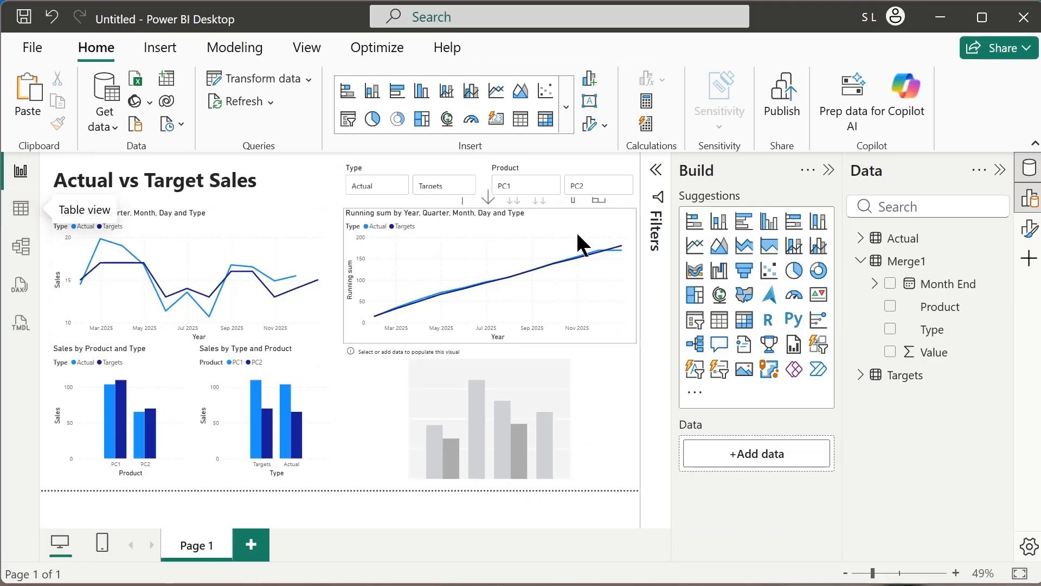
# Add a new calculated column to the Merge1 table in the table view.
pyautogui.click(21, 209)
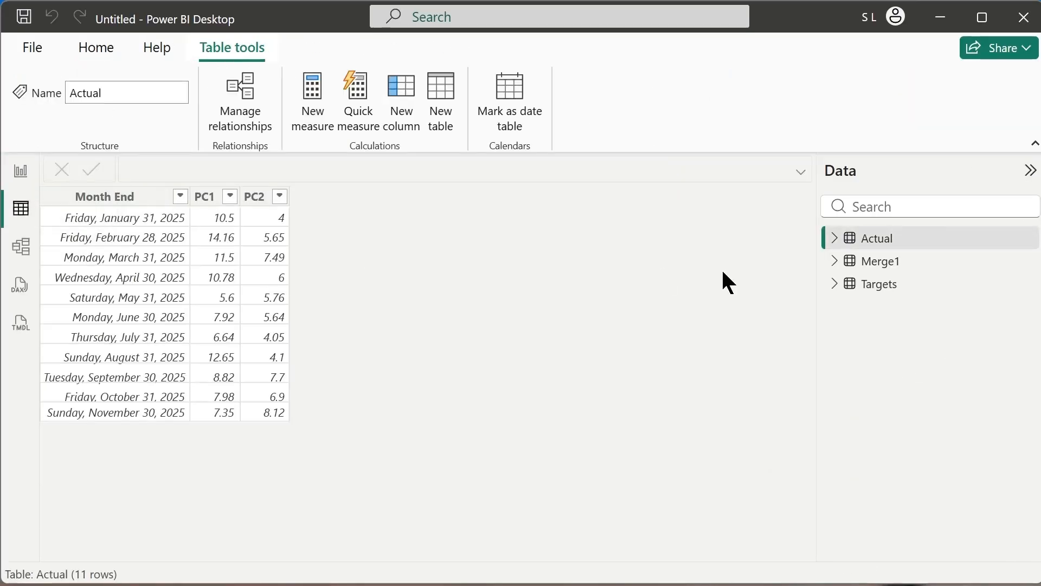
pyautogui.click(871, 271)
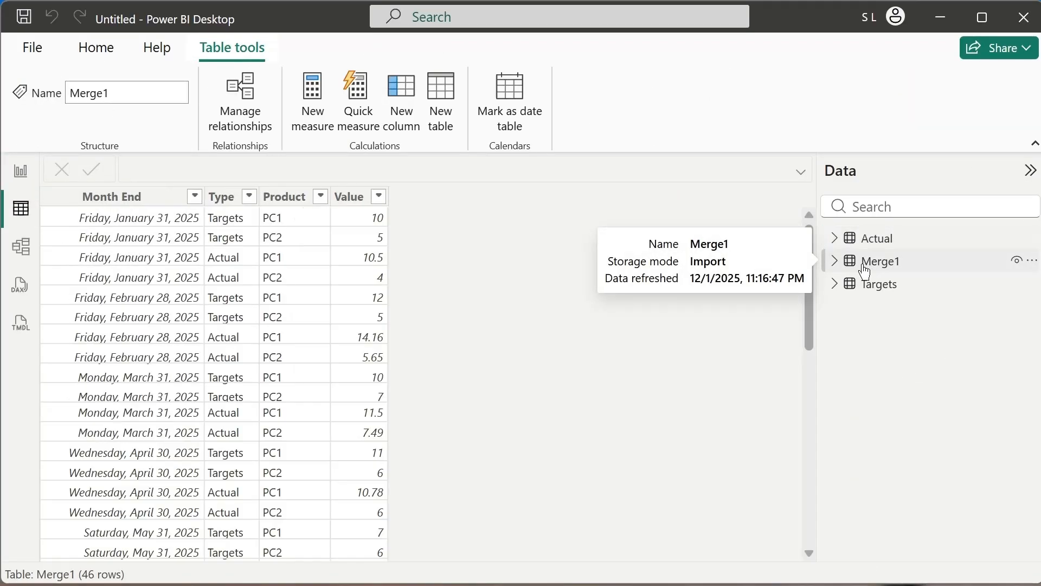
pyautogui.click(346, 209)
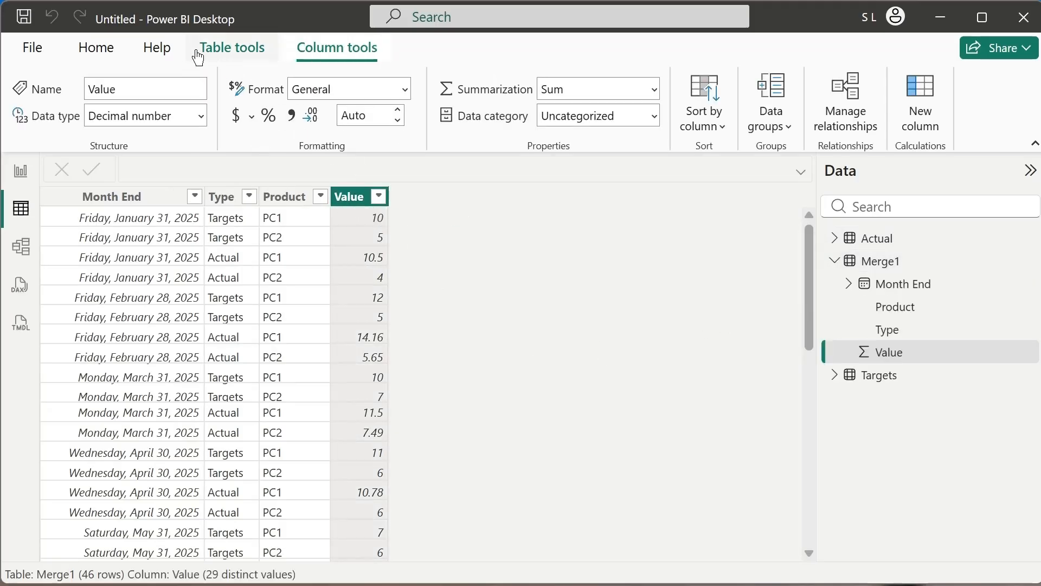
pyautogui.click(923, 116)
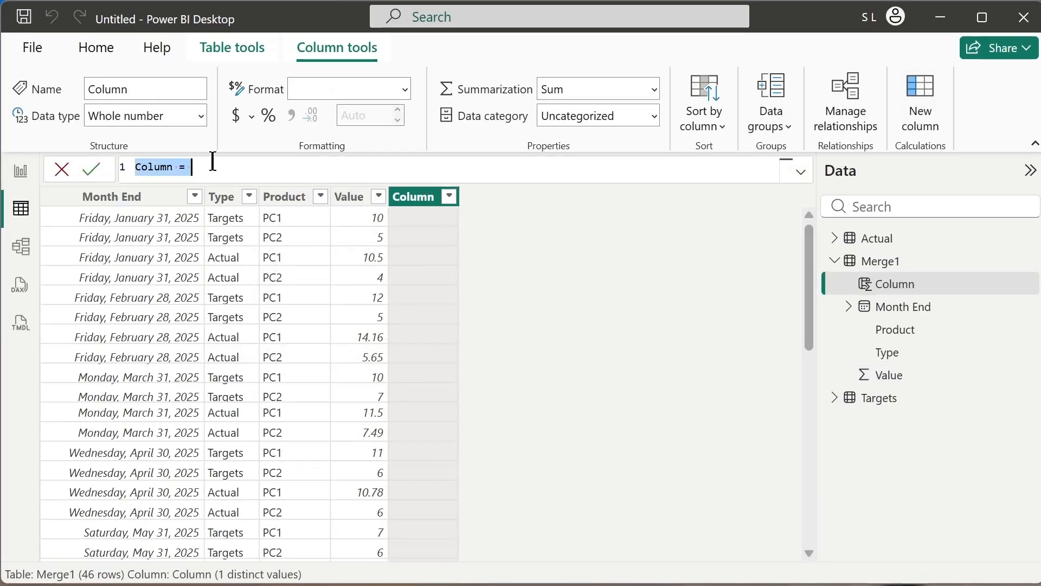
# Name the column Variance and begin its formula with an IF test that Merge1[Type] equals "Actual".
pyautogui.write('Variance =')
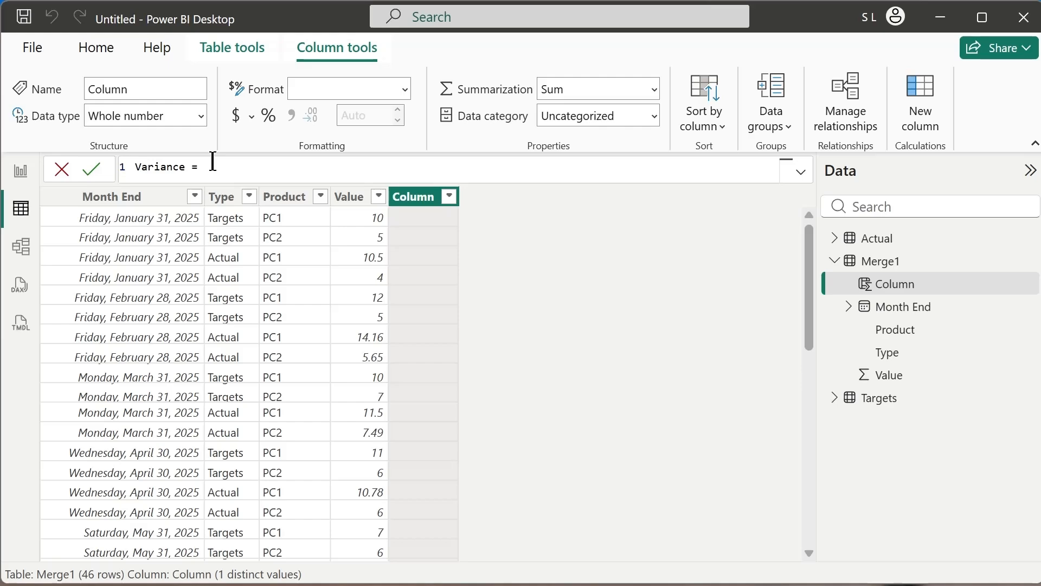
pyautogui.write('if')
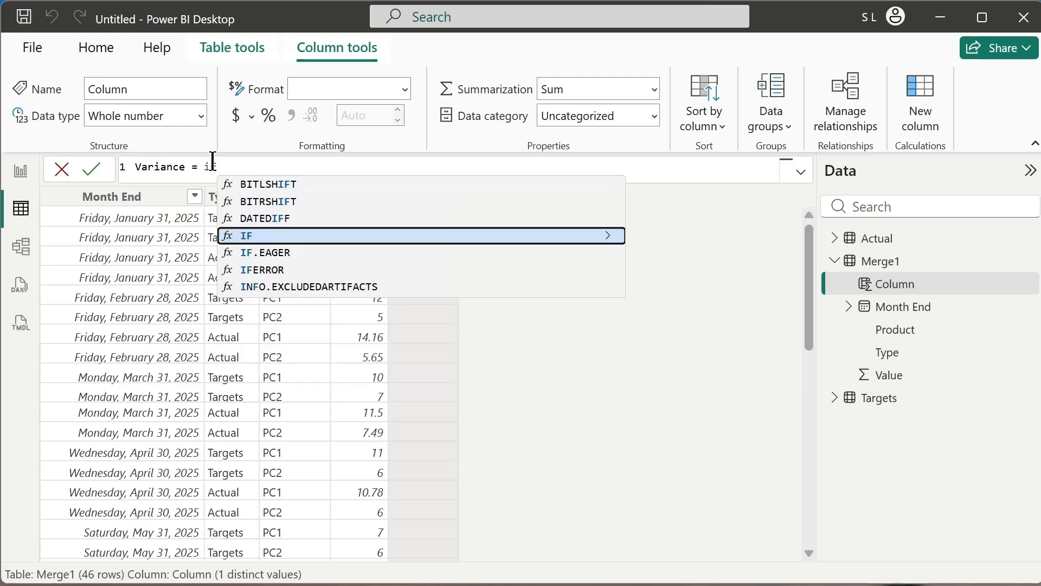
pyautogui.write('(')
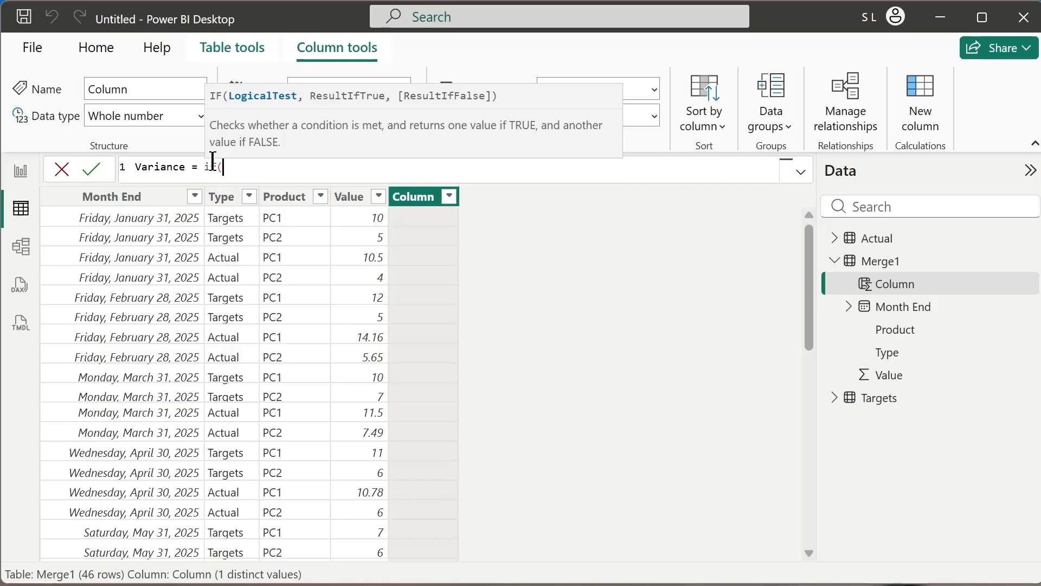
pyautogui.write('Merge1[Type]')
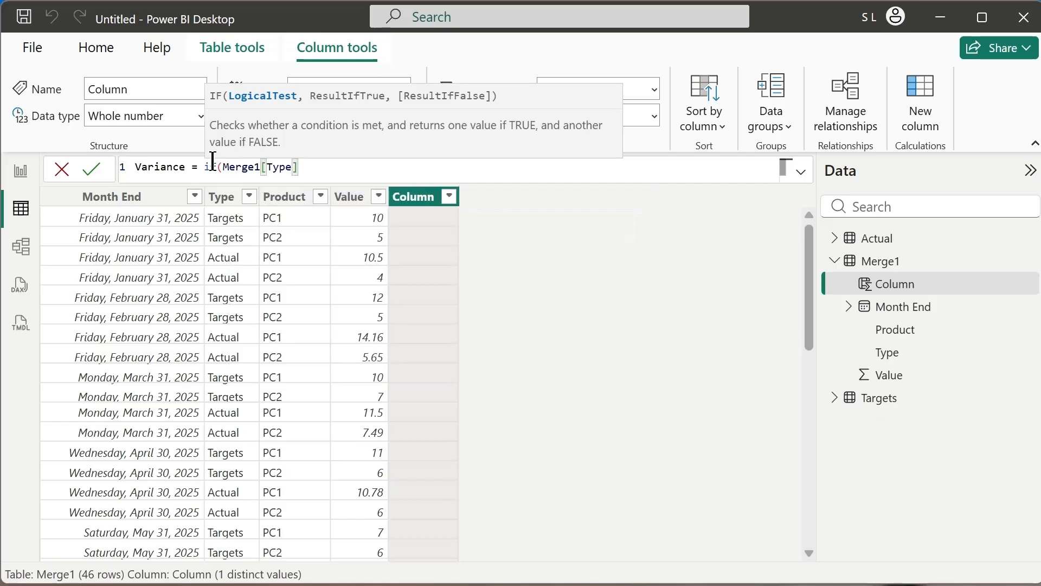
pyautogui.write("='A")
pyautogui.write('ctual')
pyautogui.press('BackSpace')
pyautogui.press('BackSpace')
pyautogui.press('BackSpace')
pyautogui.press('BackSpace')
pyautogui.press('BackSpace')
pyautogui.press('BackSpace')
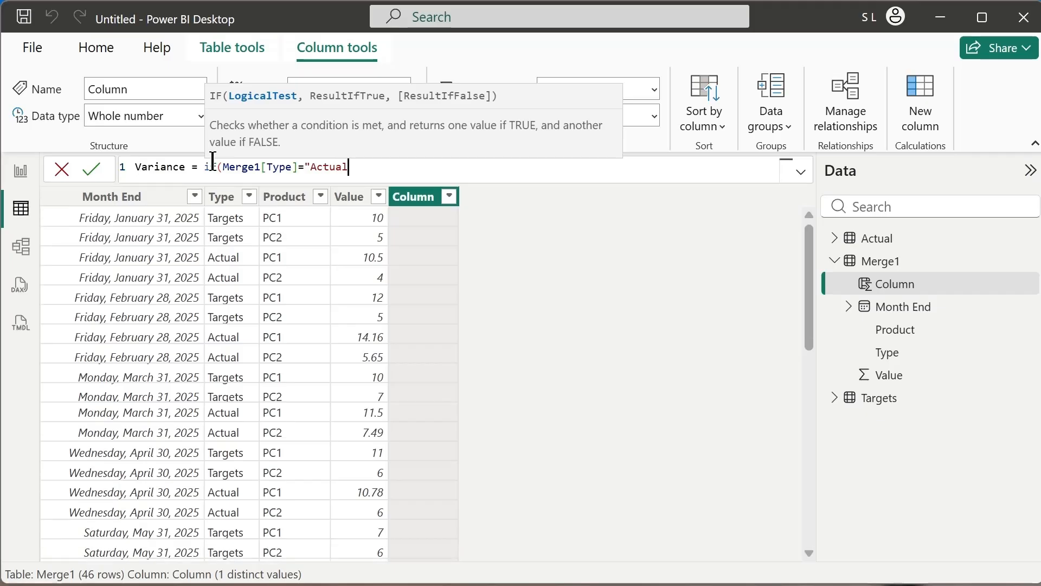
pyautogui.write(',')
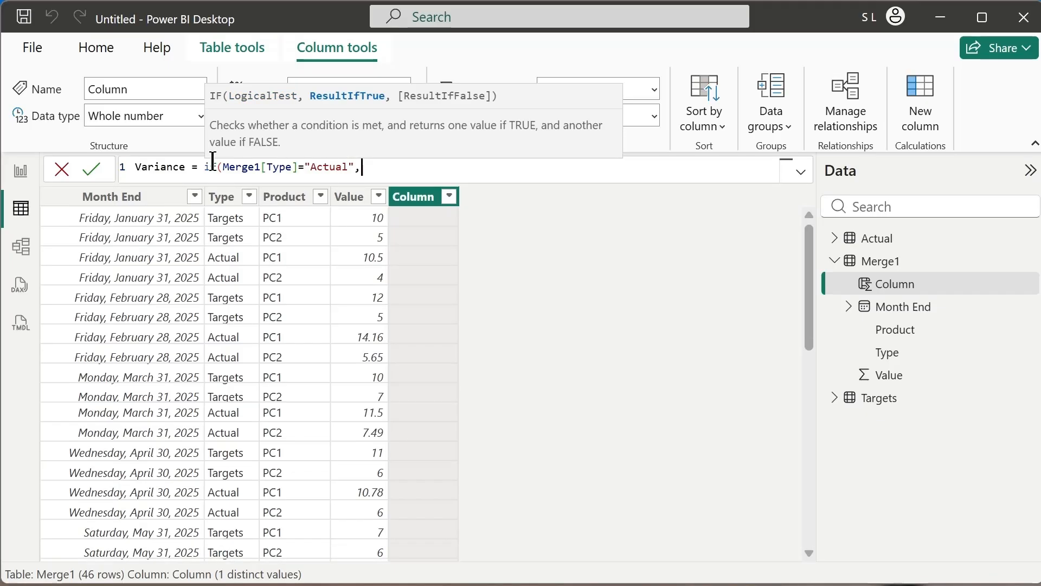
pyautogui.write('value')
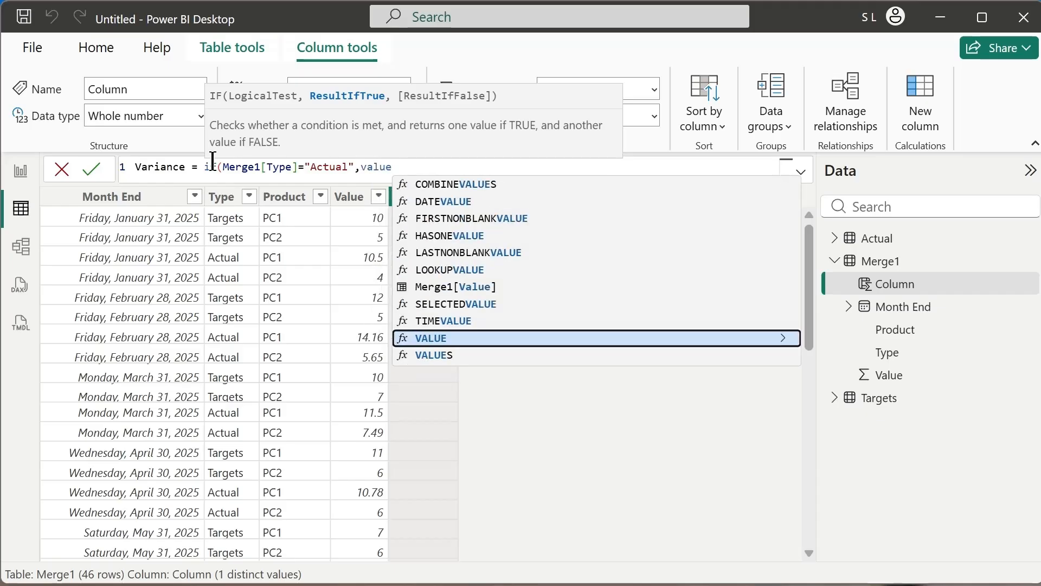
# Make the Variance formula return Merge1[Value] when the type is Actual.
pyautogui.press('Up')
pyautogui.press('Up')
pyautogui.press('Up')
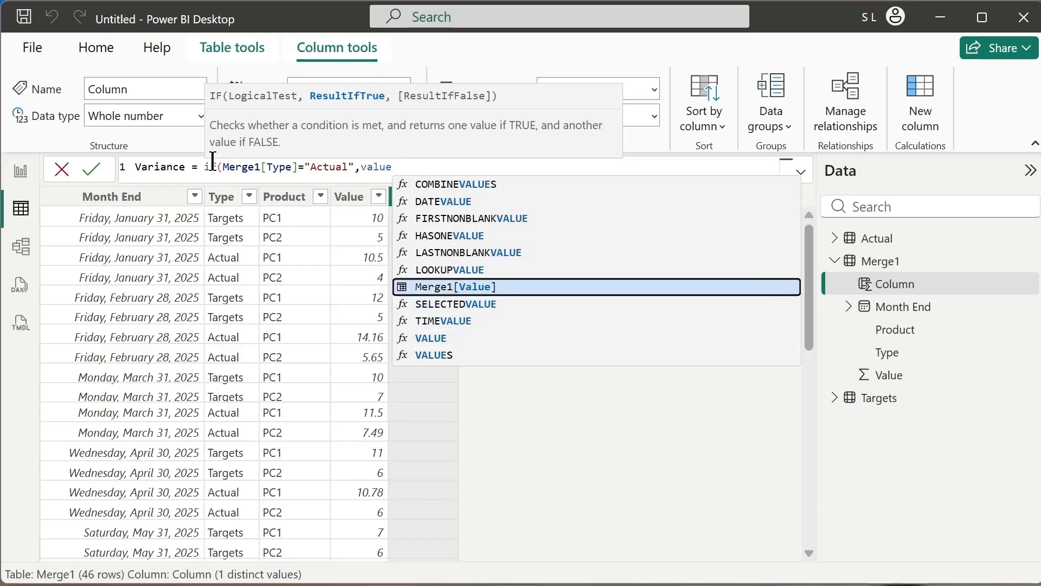
pyautogui.press('Tab')
pyautogui.write(',')
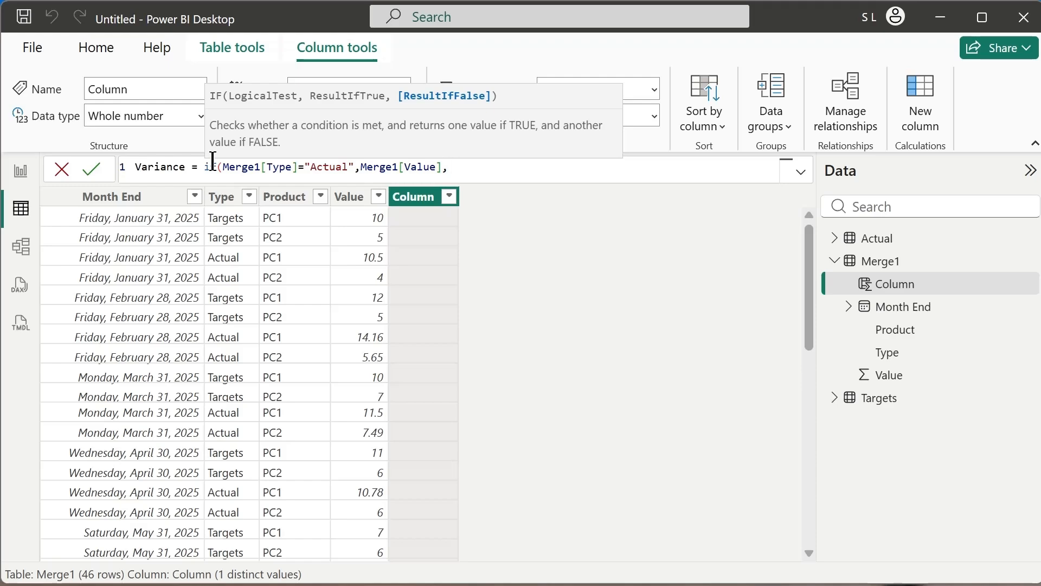
# Complete the Variance formula with Merge1[Value]*-1 as the false result, commit it and check the column's rows.
pyautogui.write('Value')
pyautogui.press('Up')
pyautogui.press('Up')
pyautogui.press('Up')
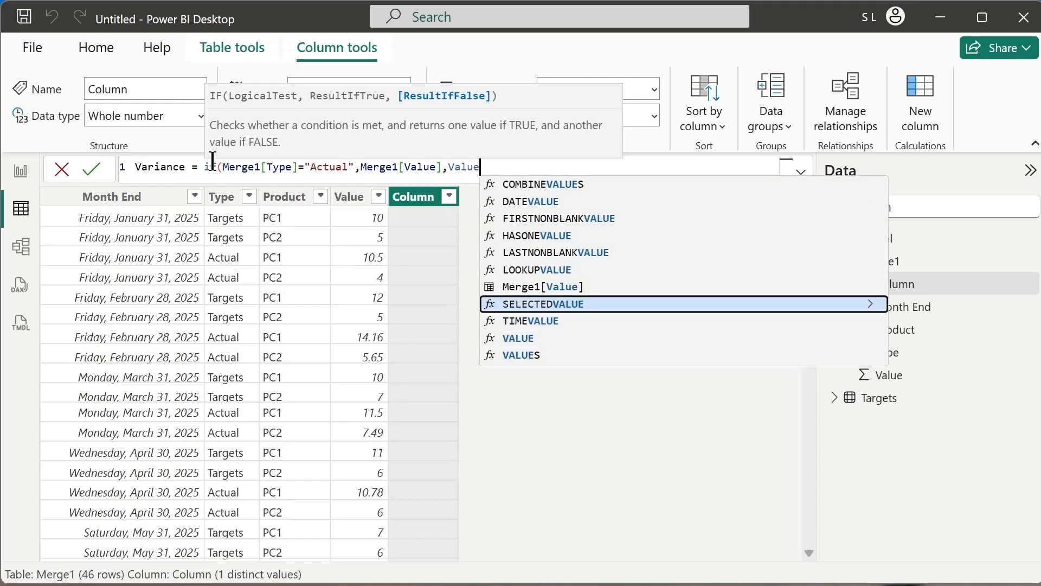
pyautogui.press('Tab')
pyautogui.write('*')
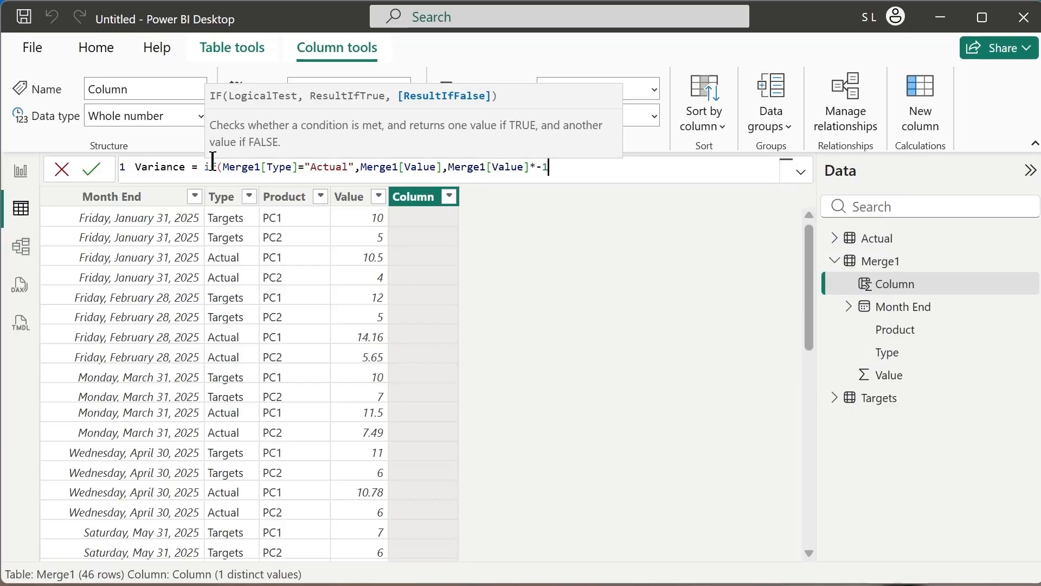
pyautogui.write('-1)')
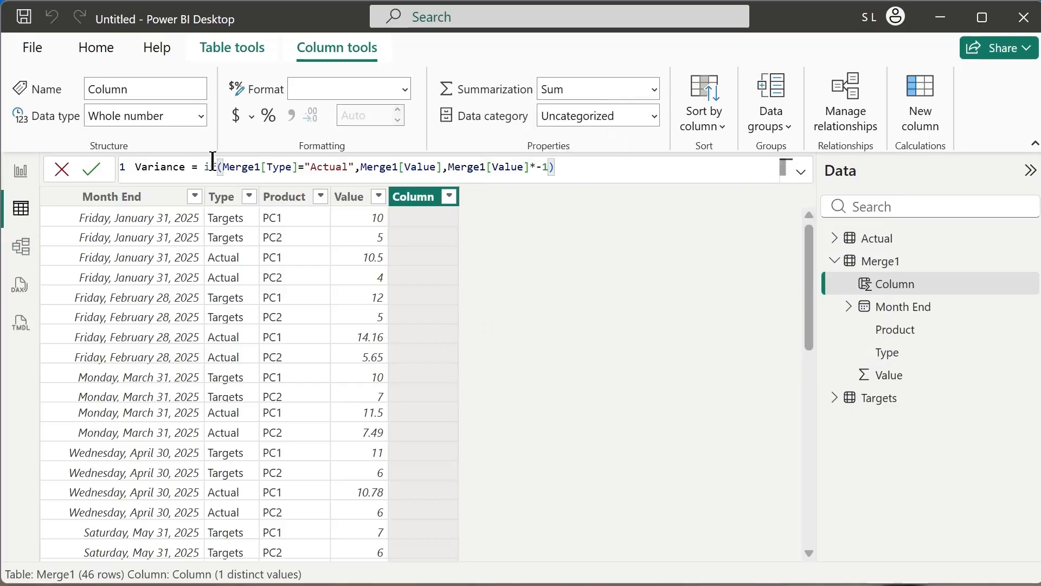
pyautogui.press('Return')
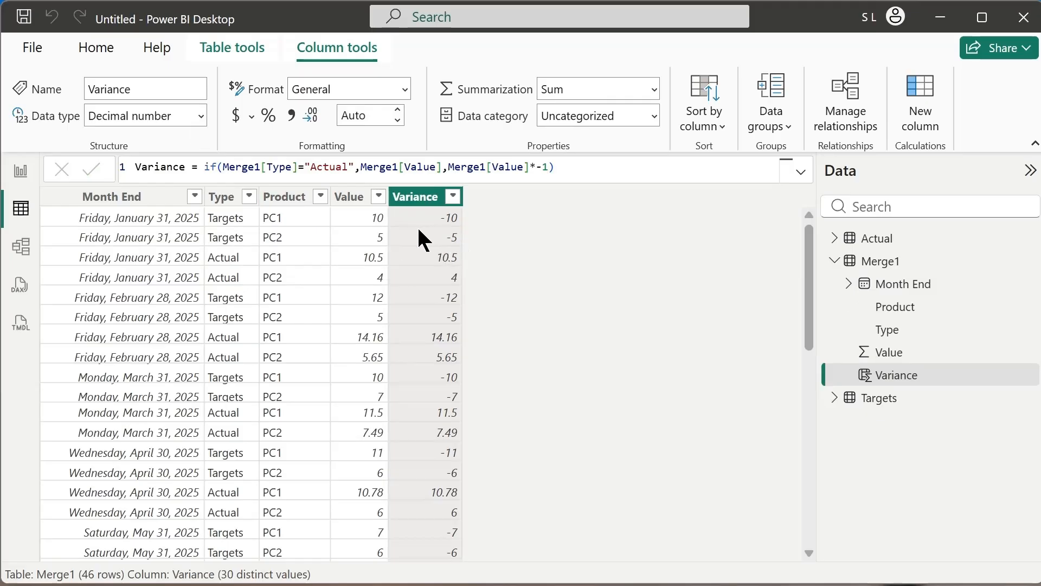
pyautogui.scroll(-3, 513, 286)
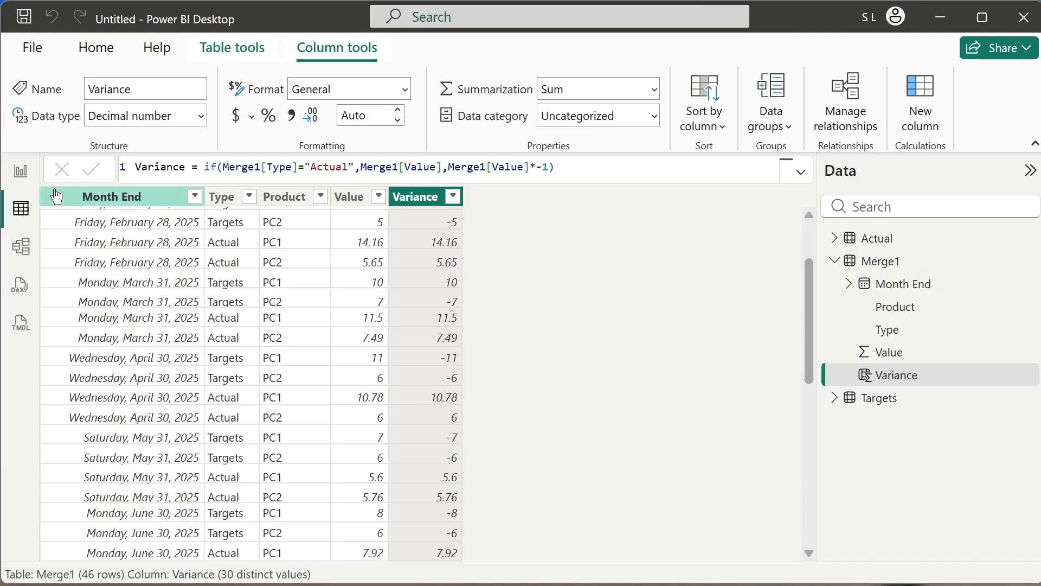
# Add Variance to the empty column chart's Y-axis in the report and rename the value as Sales.
pyautogui.click(22, 171)
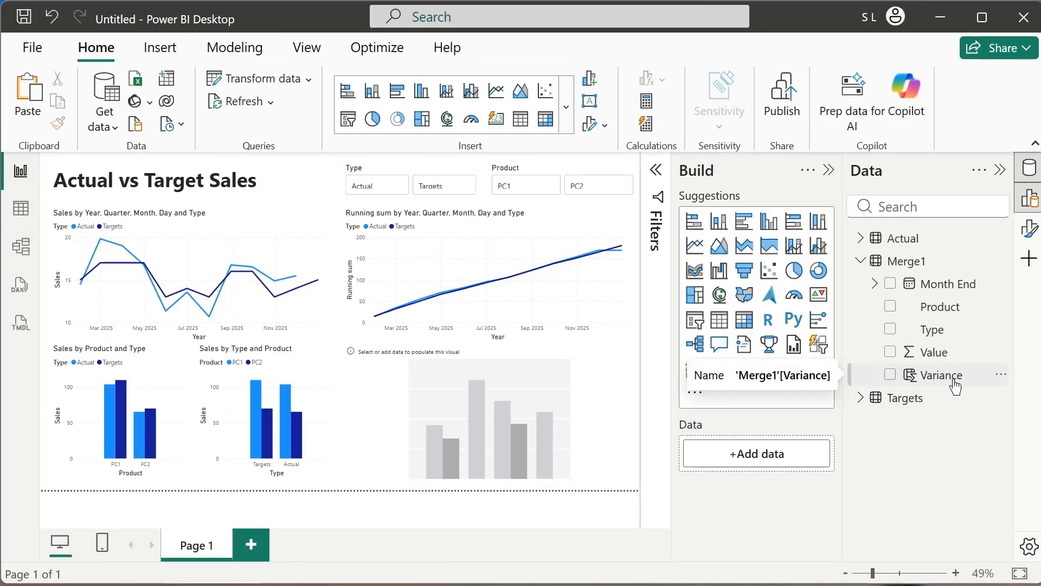
pyautogui.moveTo(956, 386); pyautogui.dragTo(584, 400)
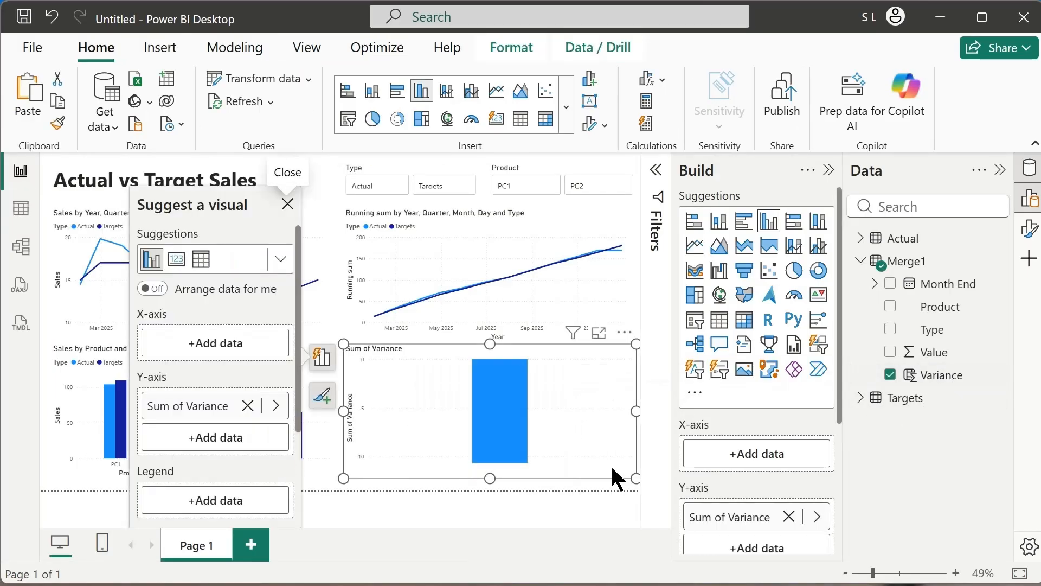
pyautogui.doubleClick(746, 518)
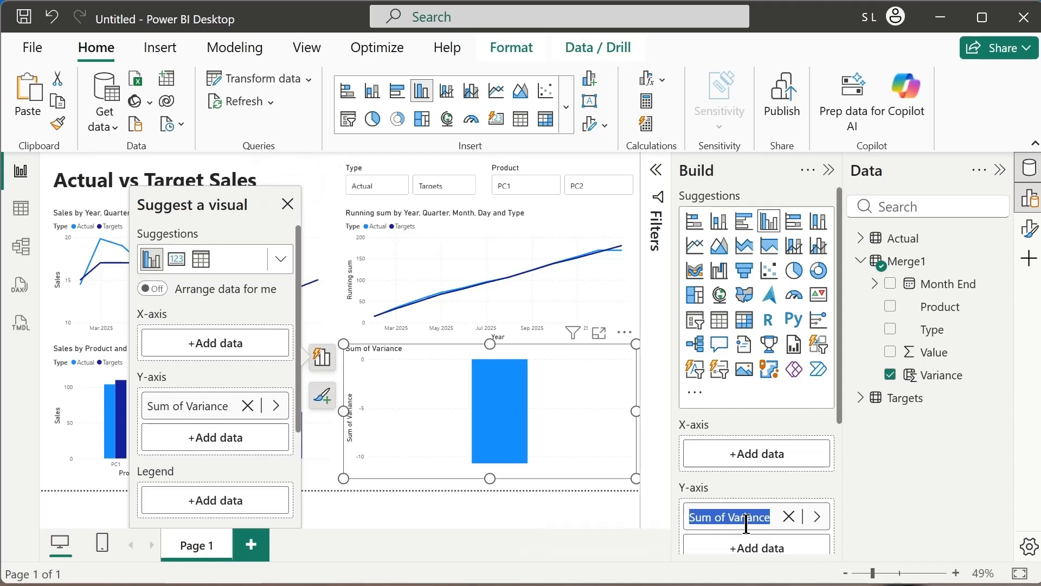
pyautogui.write('Aales')
pyautogui.press('Return')
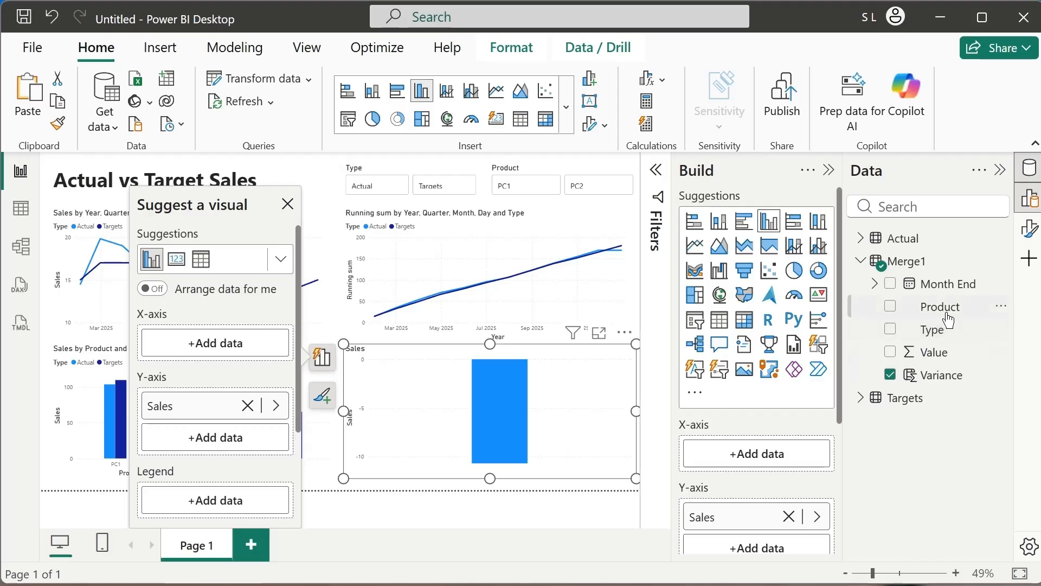
# Assign Month End to the variance chart's X-axis and keep only Month by removing Year, Quarter and Day.
pyautogui.moveTo(960, 296); pyautogui.dragTo(789, 461)
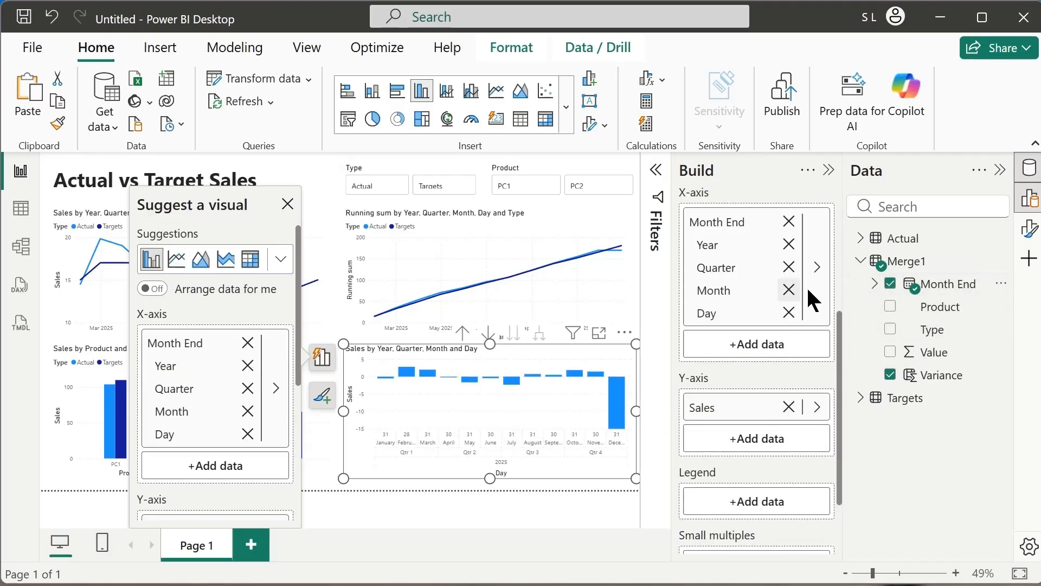
pyautogui.click(789, 244)
pyautogui.click(789, 272)
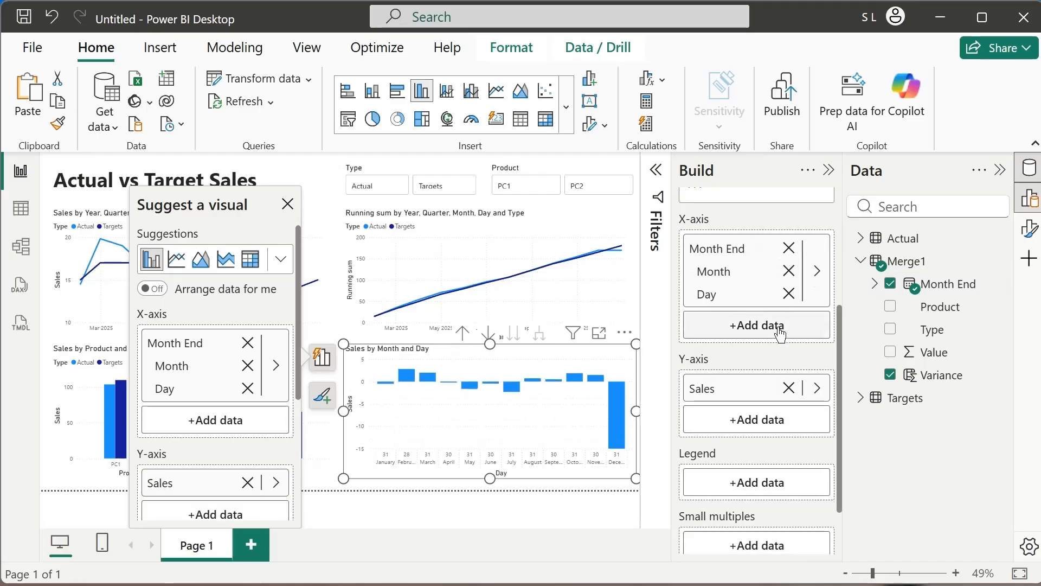
pyautogui.click(789, 294)
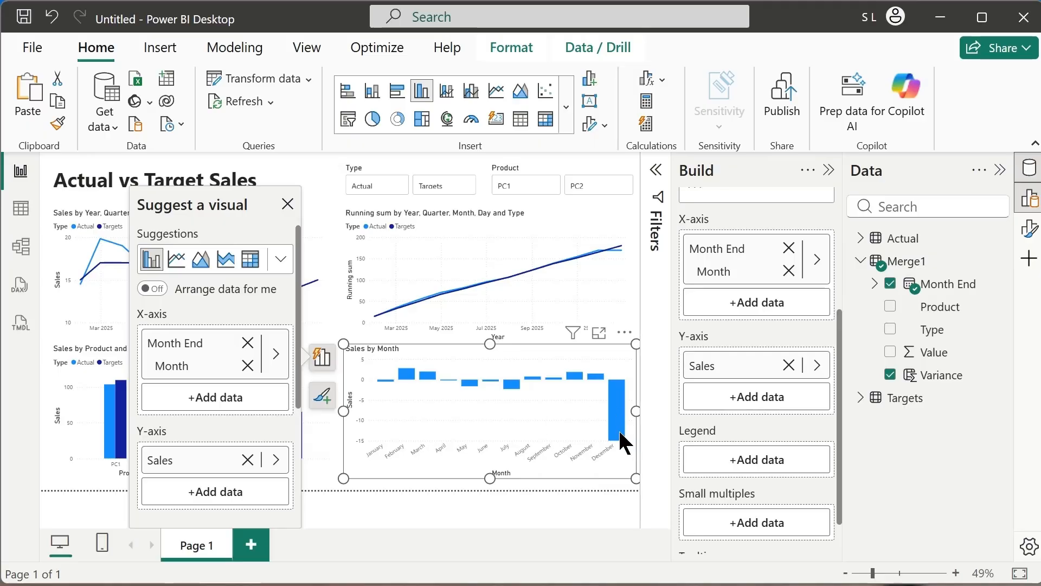
pyautogui.moveTo(622, 429)
pyautogui.moveTo(620, 407)
pyautogui.moveTo(512, 395)
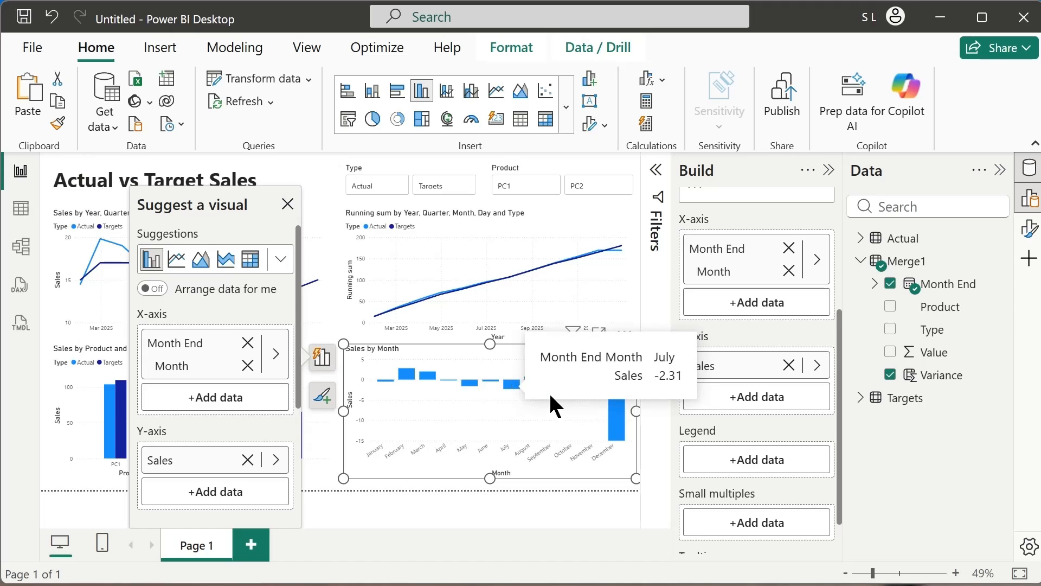
pyautogui.click(287, 204)
pyautogui.click(469, 507)
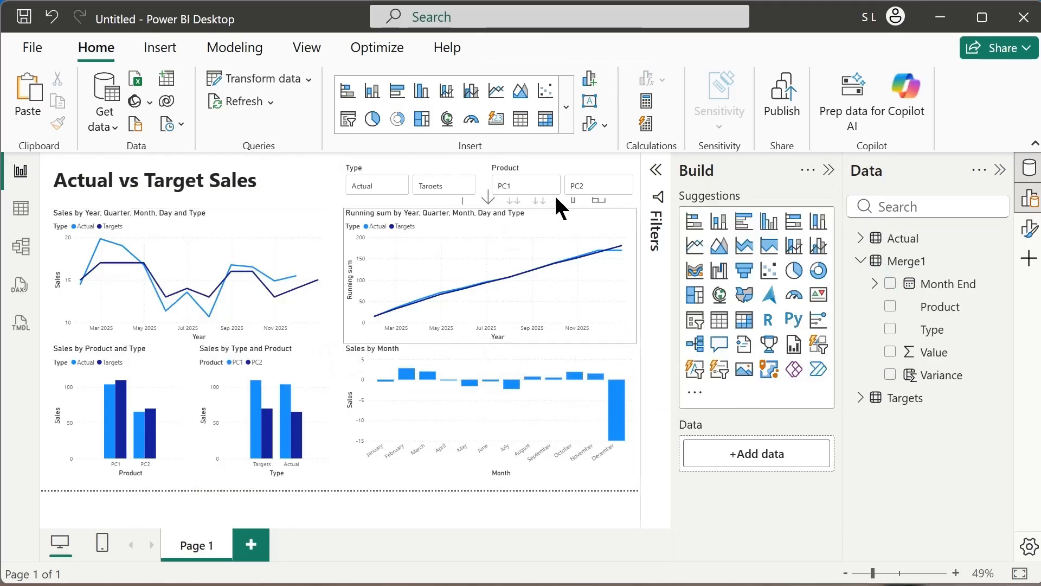
# Check how the charts respond to the PC1, PC2, Targets and Actual slicer choices, and clear both slicers.
pyautogui.click(524, 194)
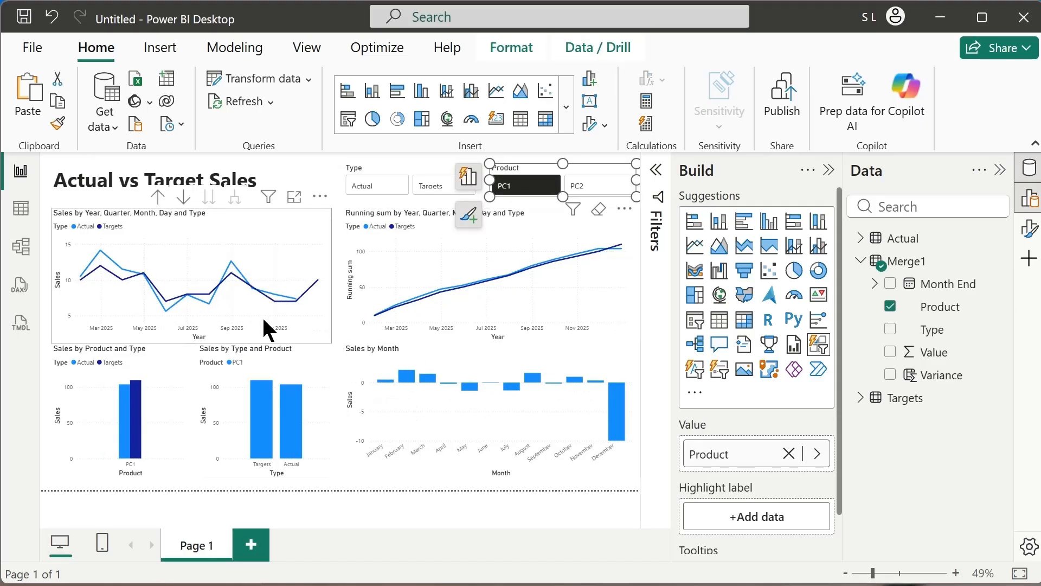
pyautogui.click(601, 188)
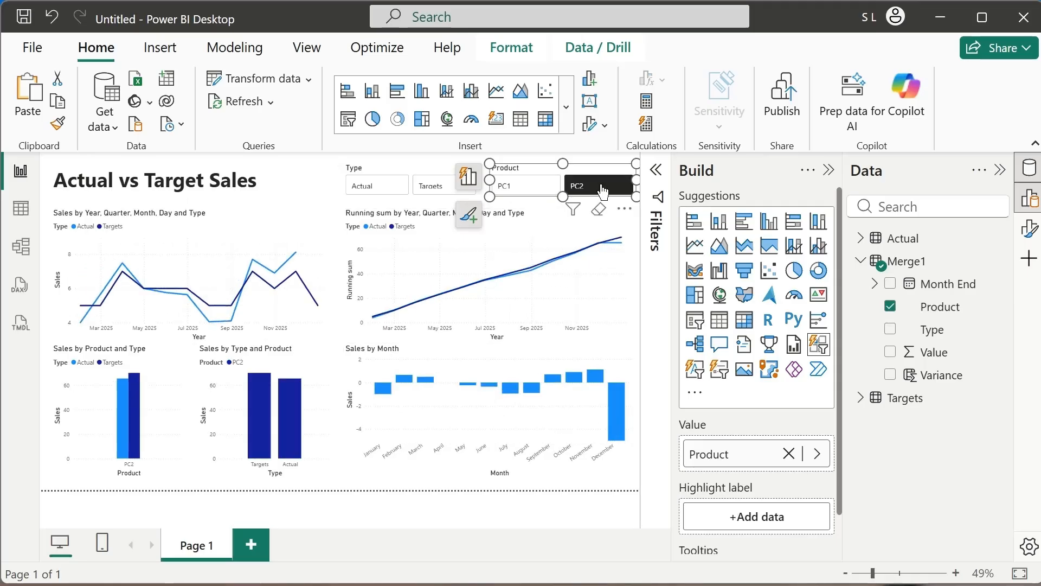
pyautogui.click(513, 187)
pyautogui.click(596, 187)
pyautogui.click(443, 190)
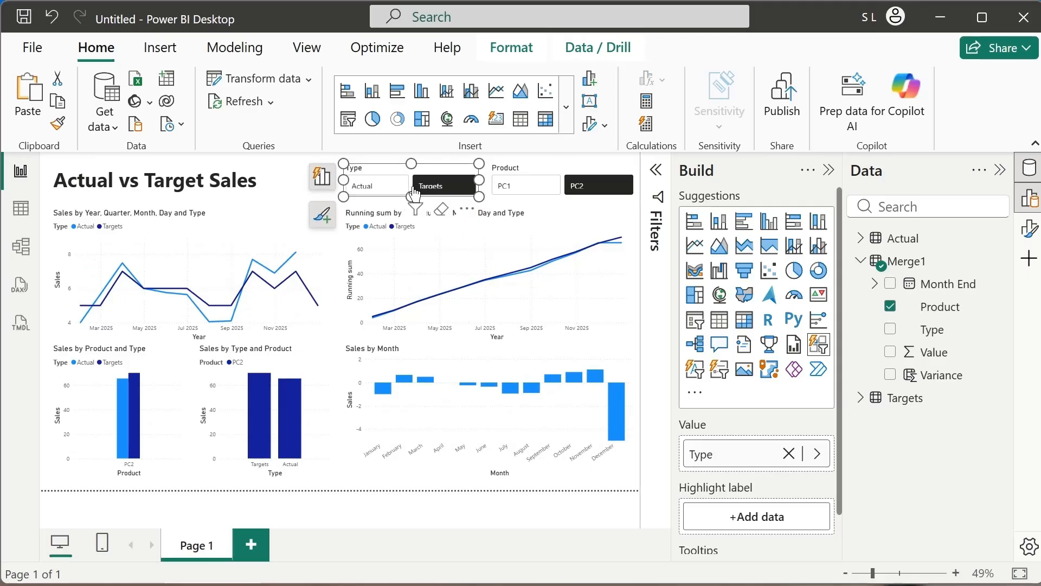
pyautogui.click(376, 190)
pyautogui.click(375, 190)
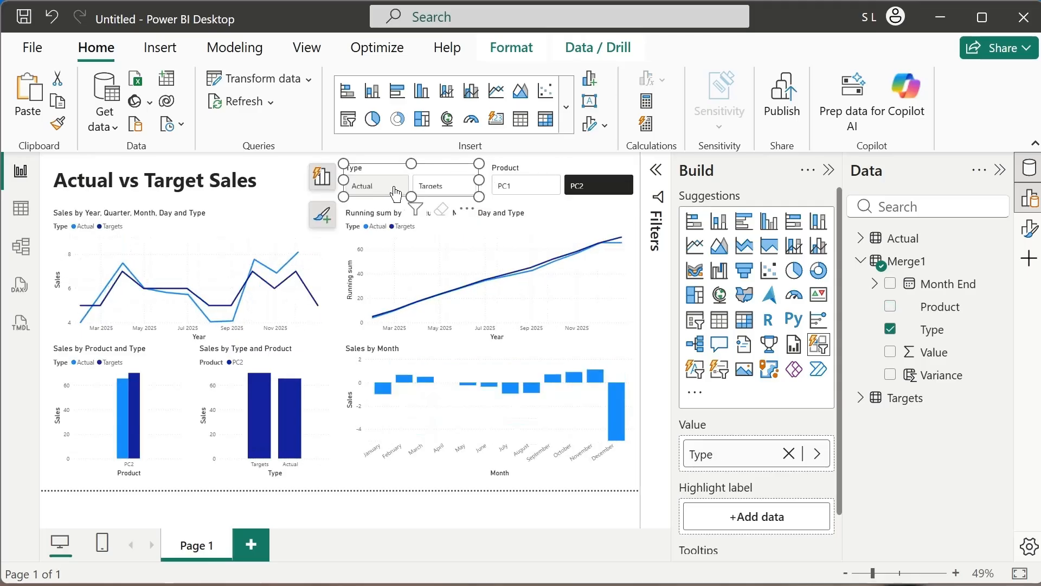
pyautogui.click(592, 190)
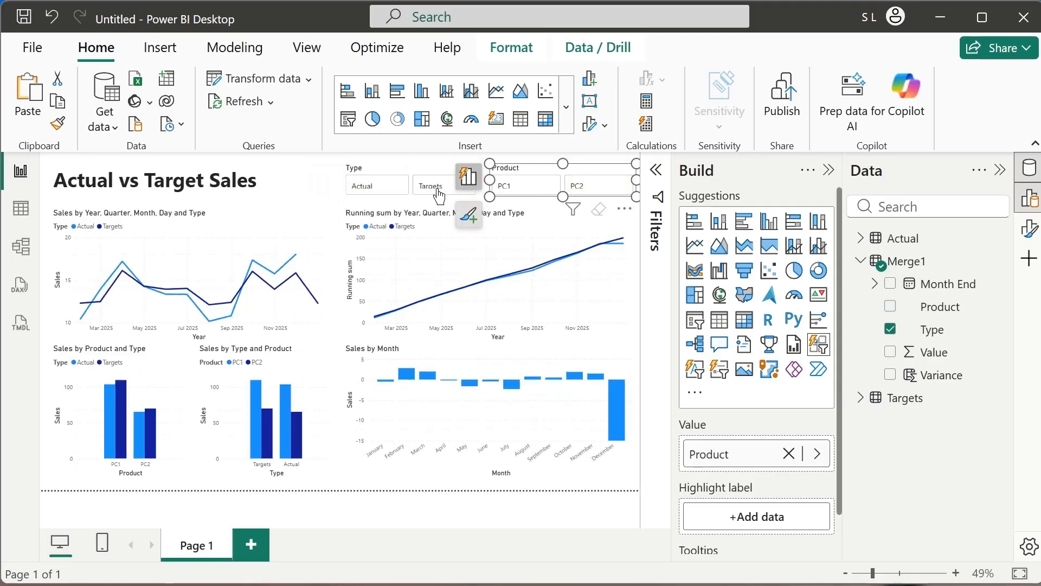
# Examine the variance chart with the Type slicer set to Actual and Targets, and with single products selected.
pyautogui.click(375, 188)
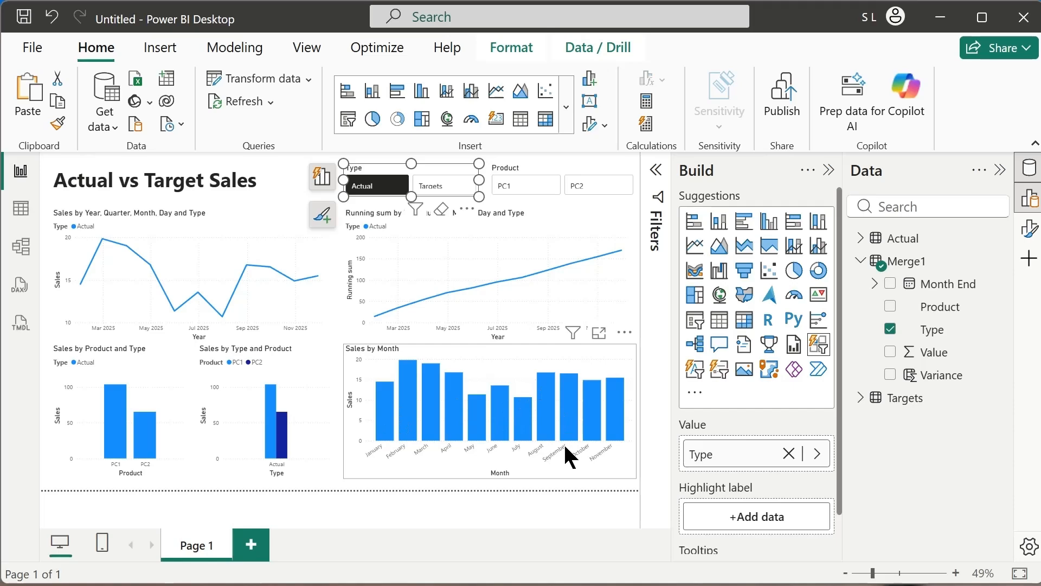
pyautogui.click(436, 190)
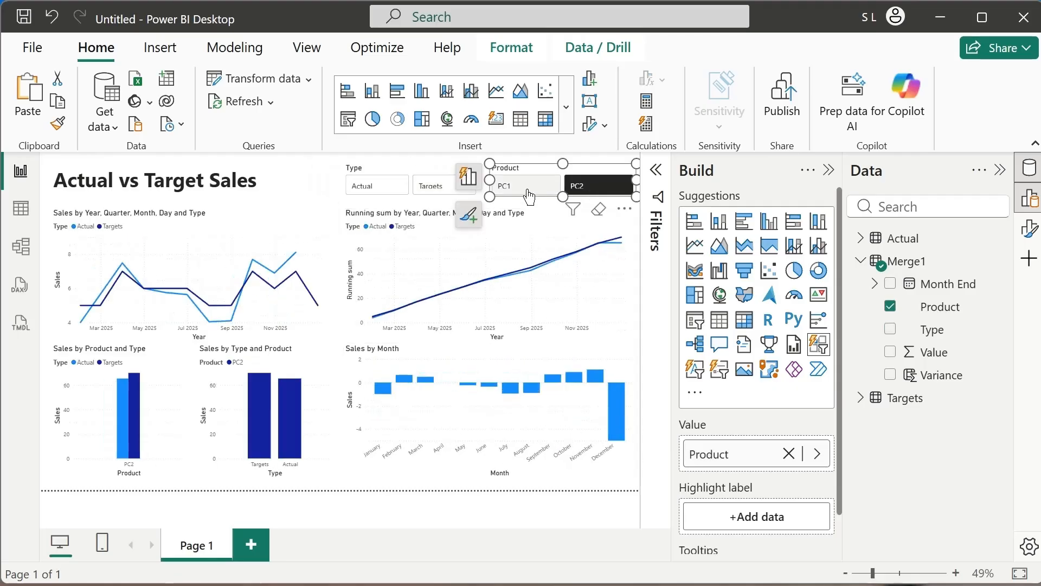
pyautogui.click(526, 188)
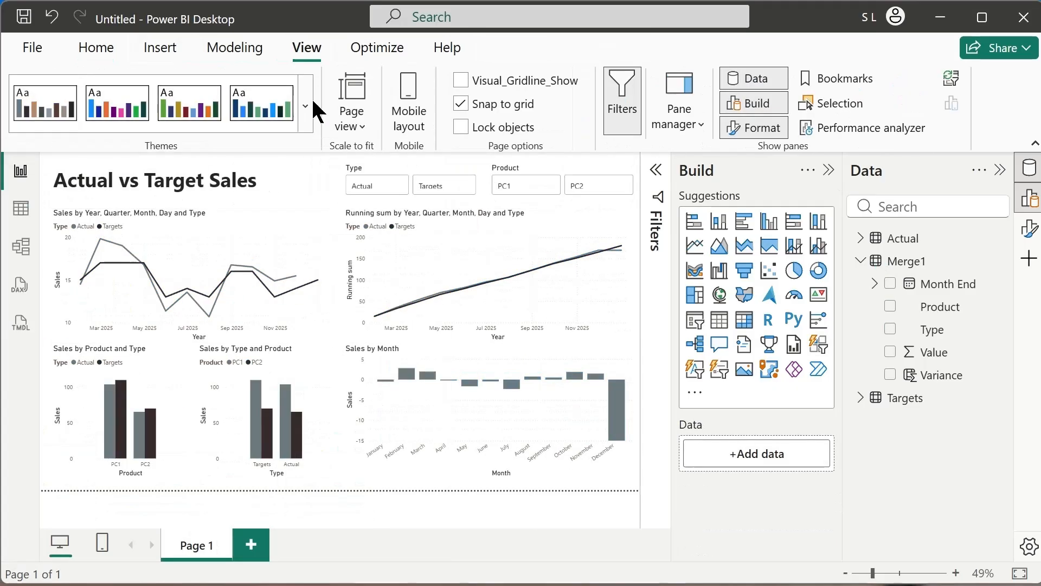
# Apply the dark report theme with blue and yellow data colors.
pyautogui.click(305, 106)
pyautogui.click(45, 109)
pyautogui.click(286, 191)
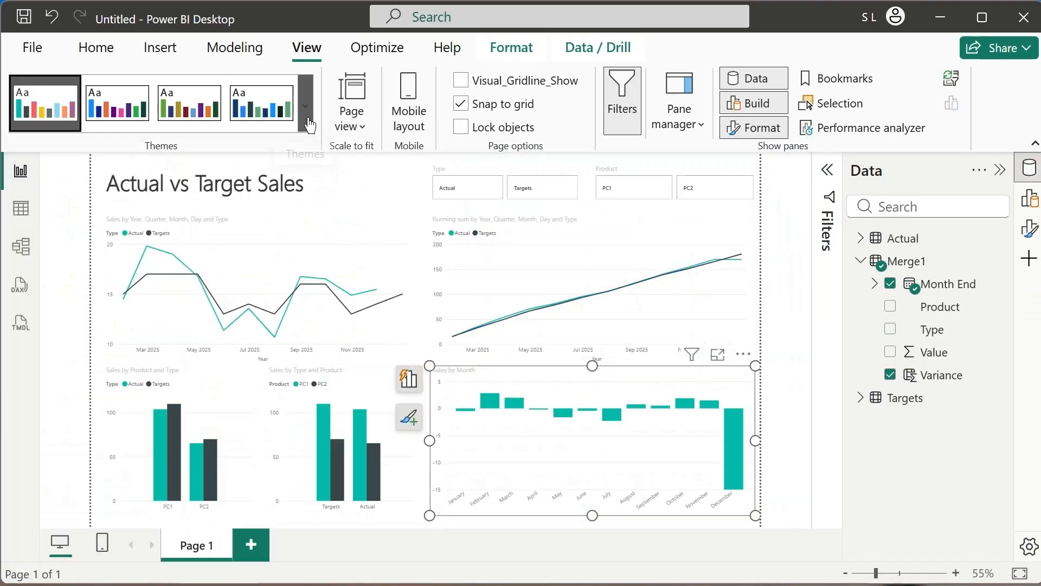
# Examine the charts under different Actual, Targets, PC1 and PC2 slicer combinations, ending with the Type slicer cleared and only PC2 selected.
pyautogui.click(458, 187)
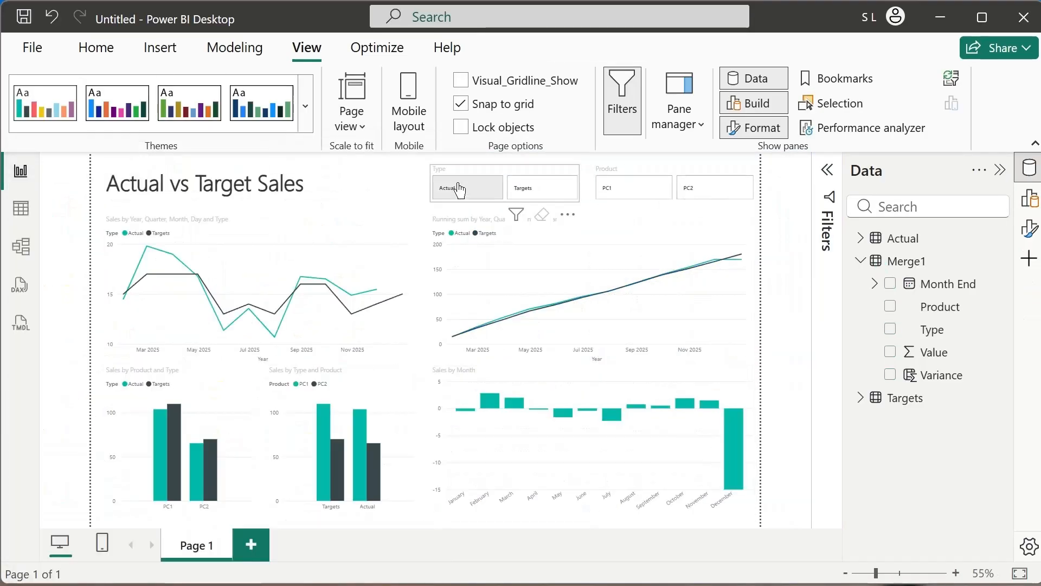
pyautogui.click(534, 193)
pyautogui.click(618, 190)
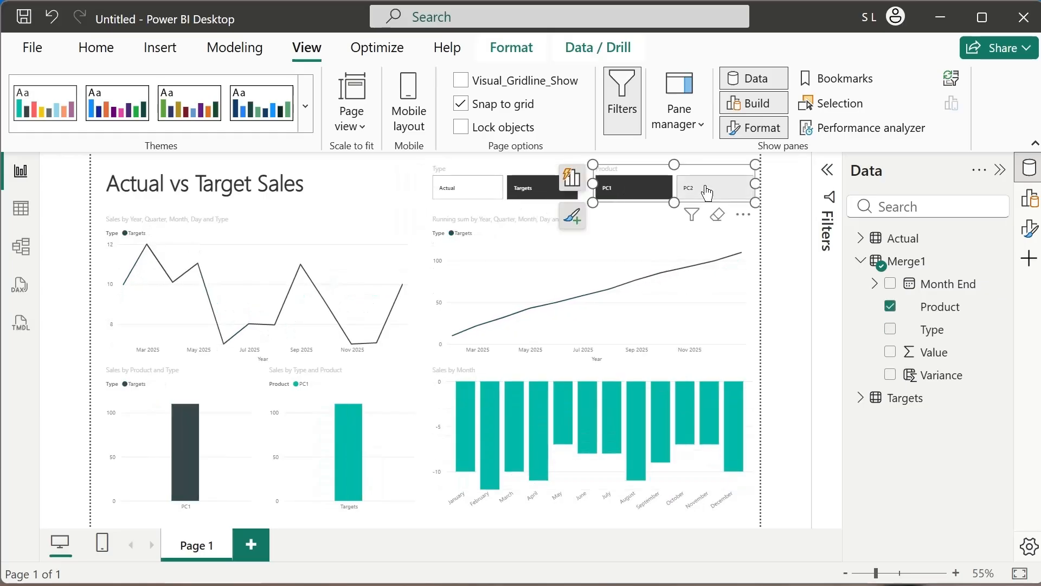
pyautogui.click(686, 189)
pyautogui.click(611, 191)
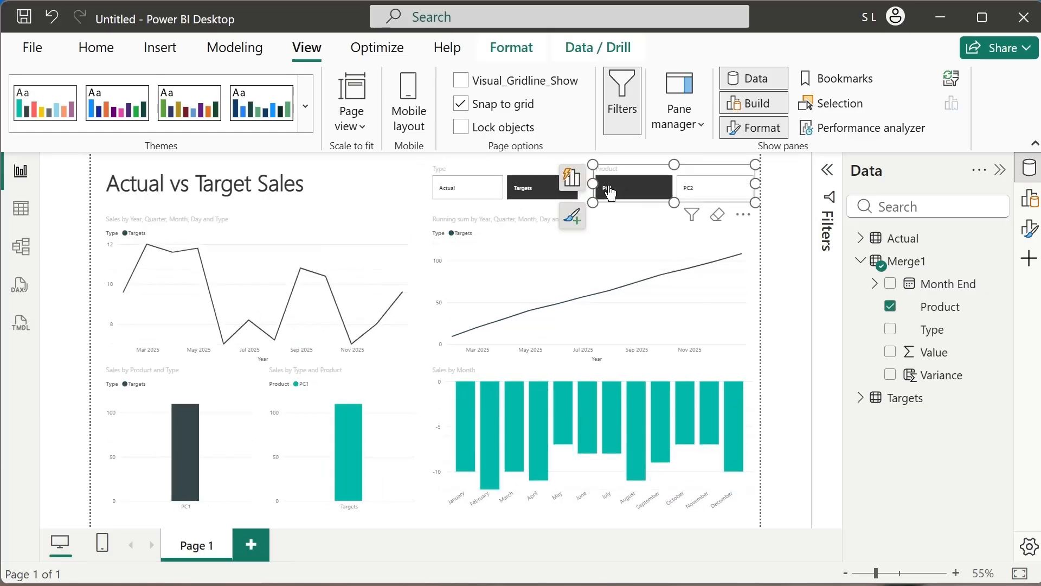
pyautogui.click(716, 192)
pyautogui.click(545, 192)
pyautogui.click(498, 190)
pyautogui.click(525, 192)
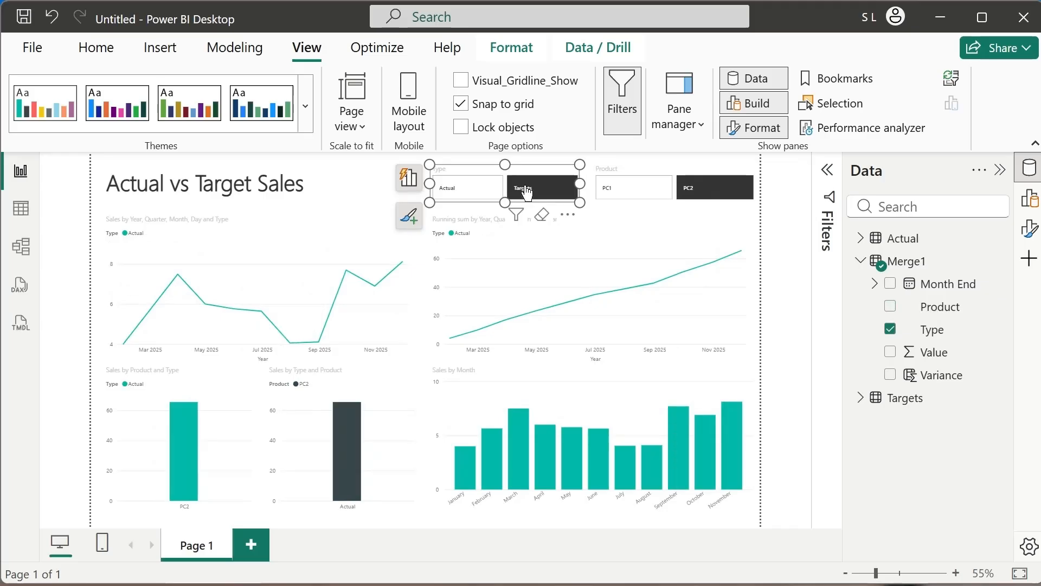
pyautogui.click(544, 191)
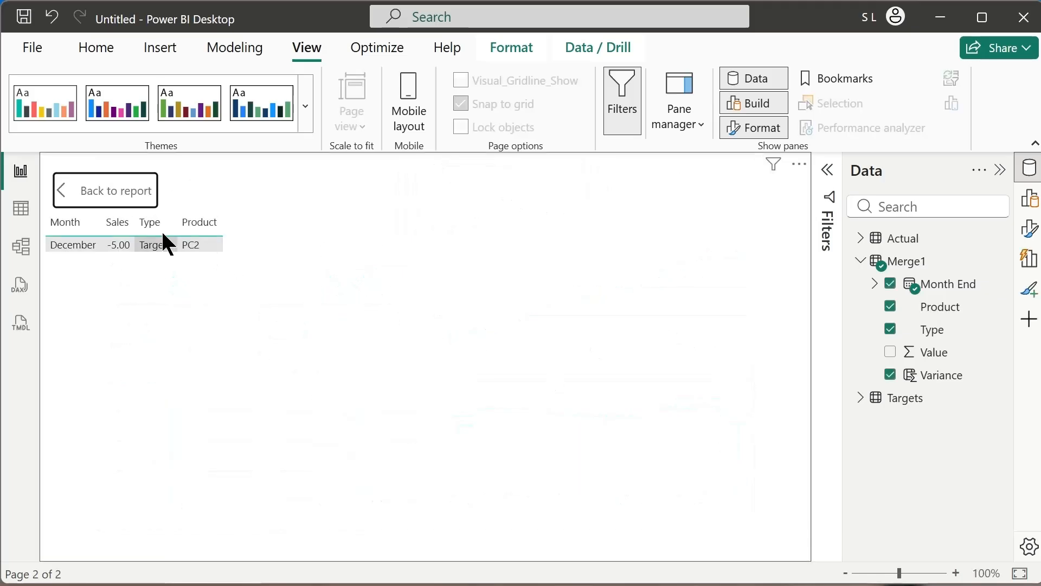
# Return from the December data point table to the report and clear the PC2 selection in the Product slicer.
pyautogui.keyDown('ctrl'); pyautogui.click(133, 191); pyautogui.keyUp('ctrl')
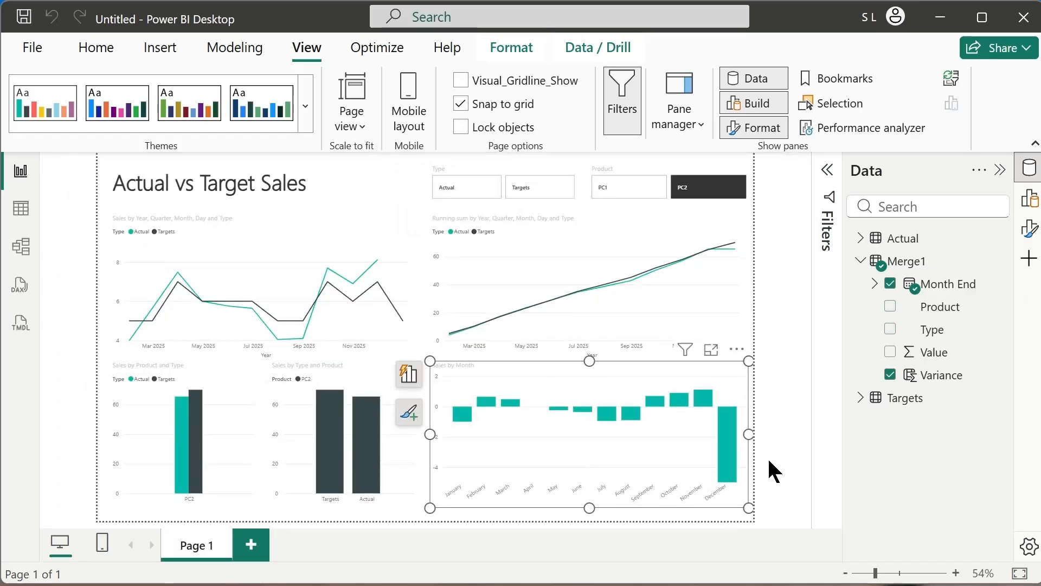
pyautogui.click(769, 461)
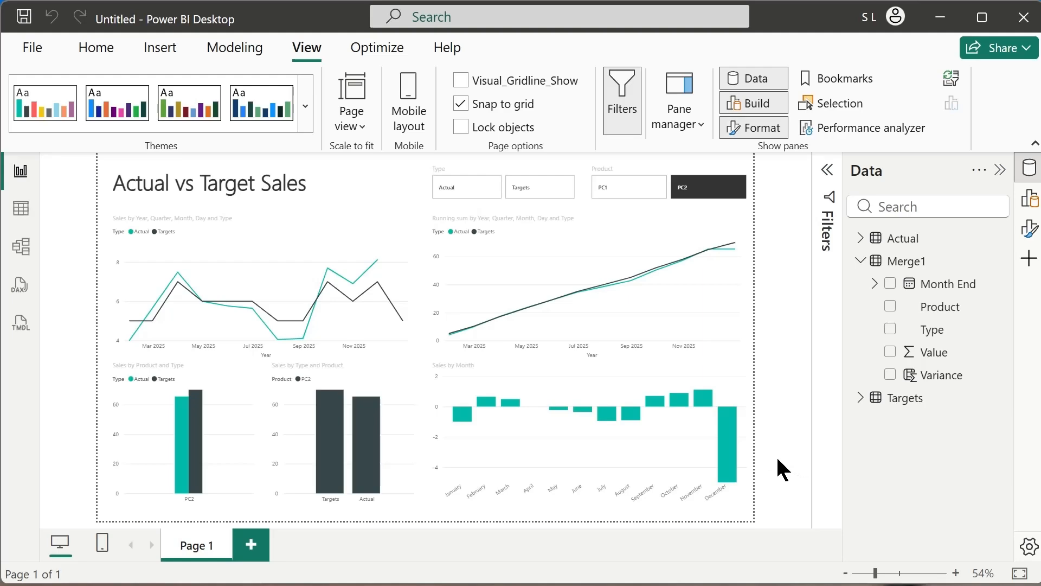
pyautogui.click(697, 193)
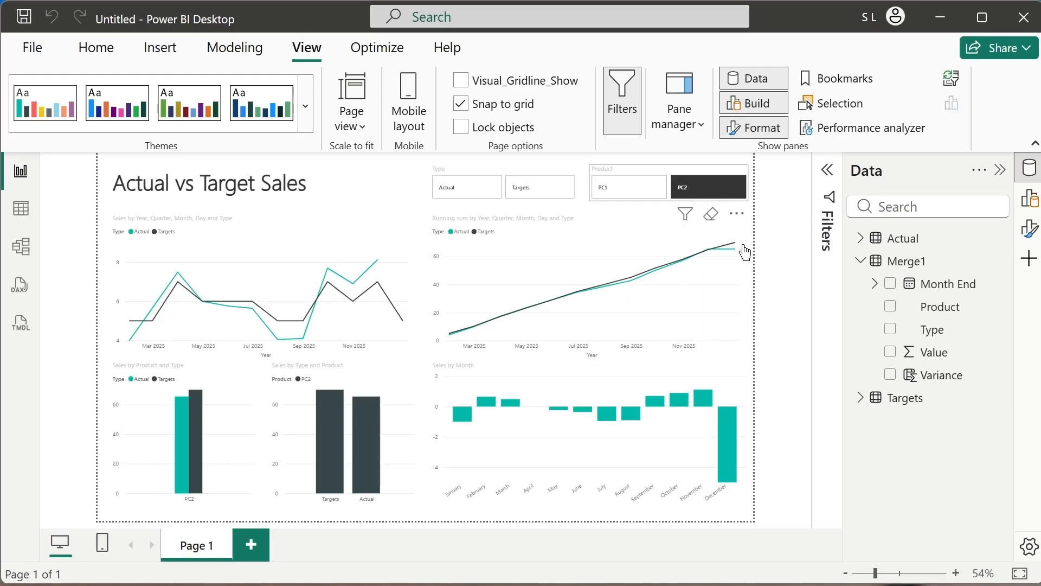
pyautogui.click(789, 319)
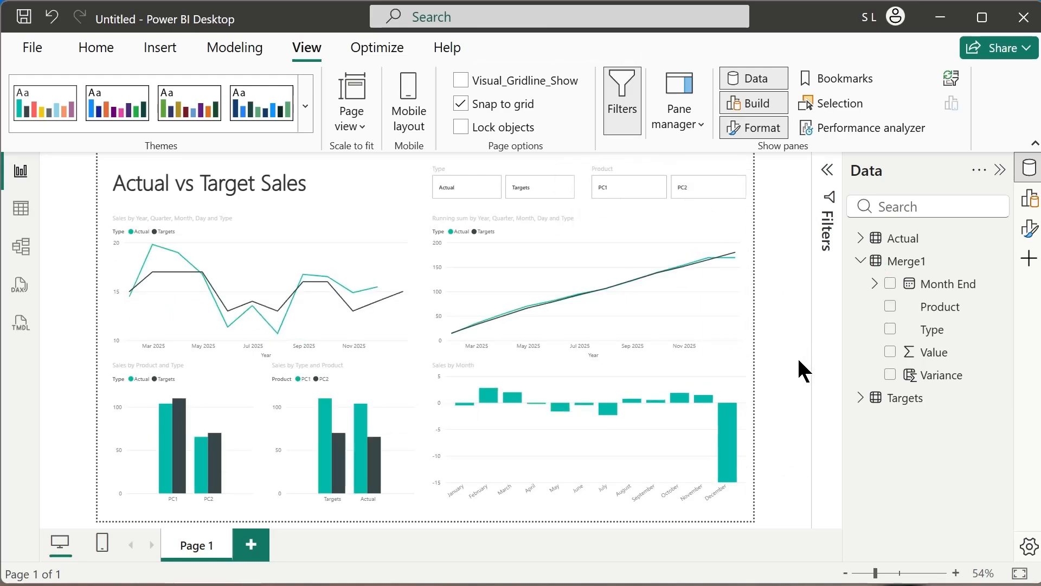